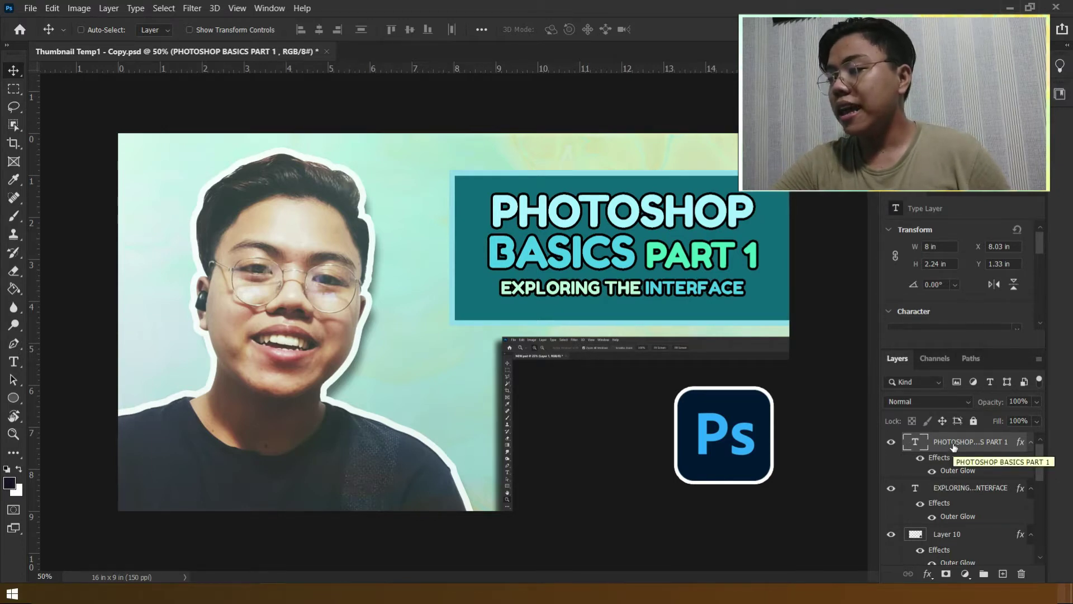
mouse_move(663, 253)
left_mouse_down()
mouse_move(678, 255)
mouse_move(665, 217)
left_mouse_up()
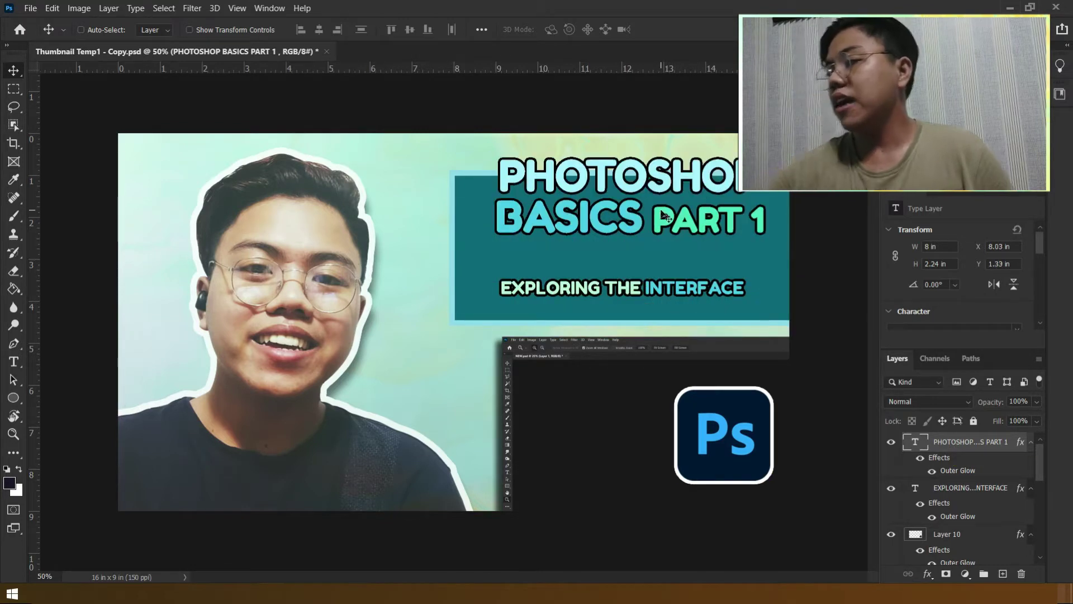
key("ctrl+z")
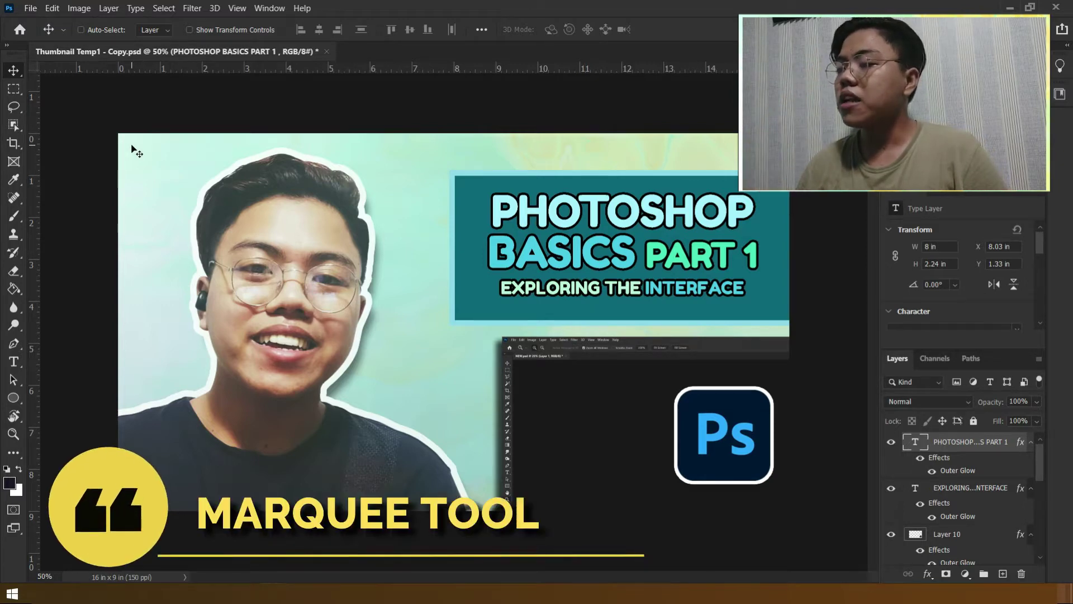
Step: Choose the Rectangular Marquee tool from the marquee tool flyout
left_click(14, 90)
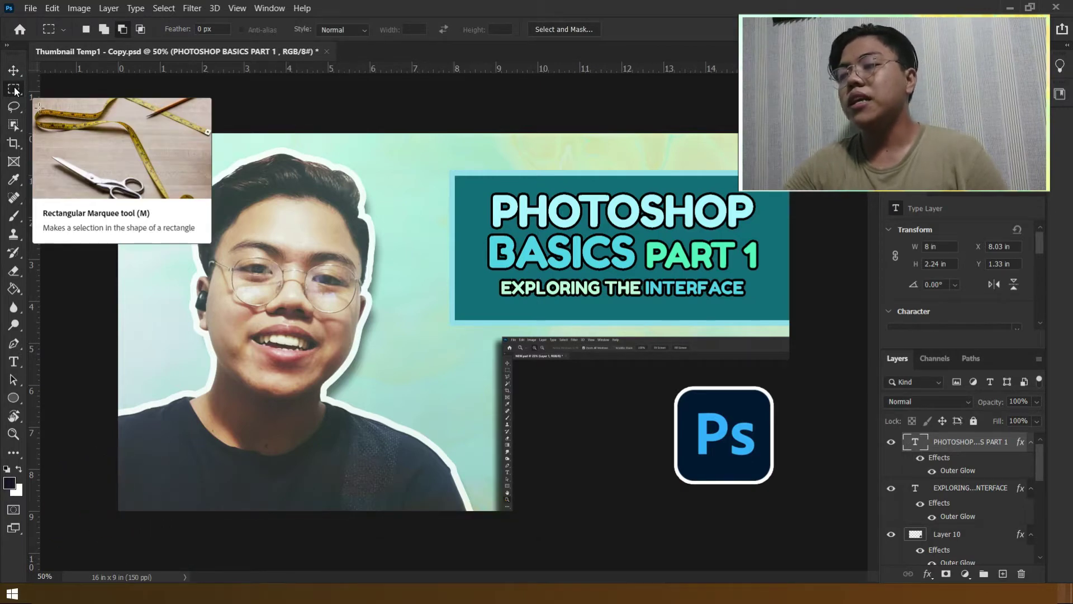
right_click(14, 89)
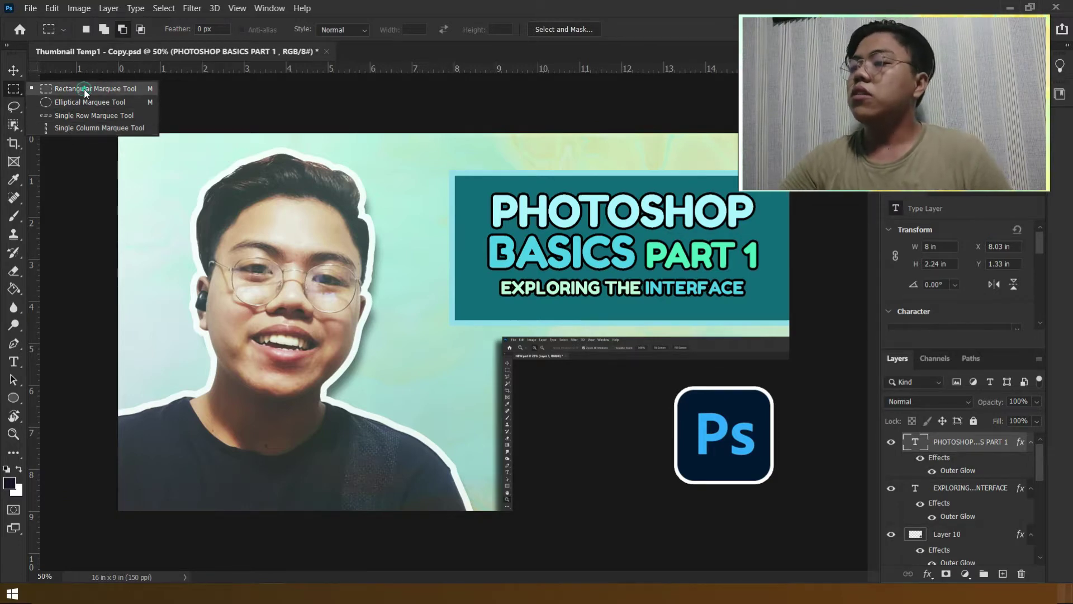
left_click(83, 89)
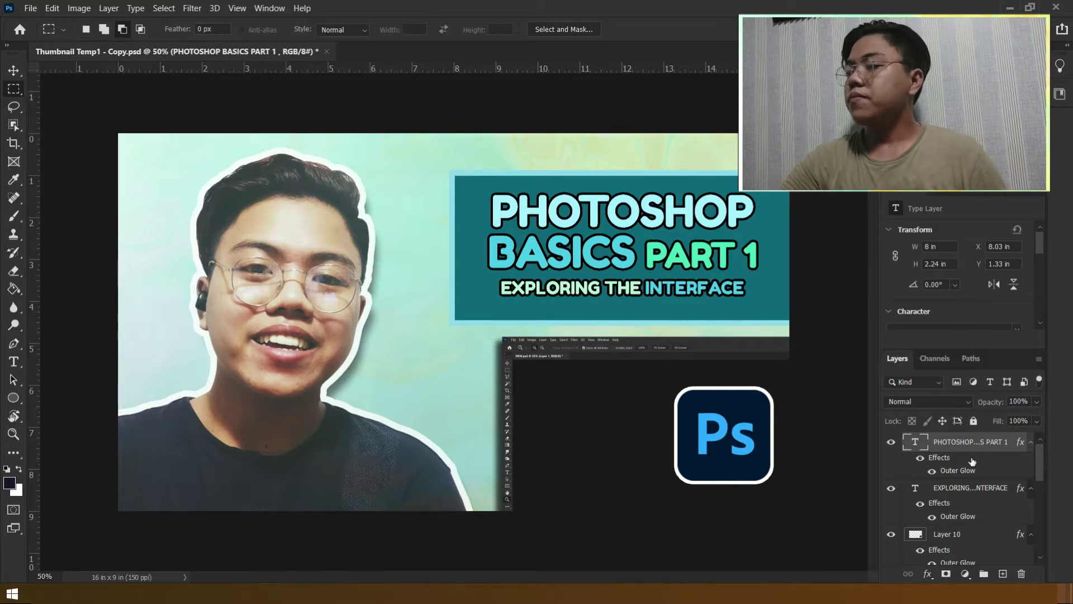
scroll(972, 461, "down", 3)
scroll(973, 461, "down", 2)
scroll(972, 461, "up", 3)
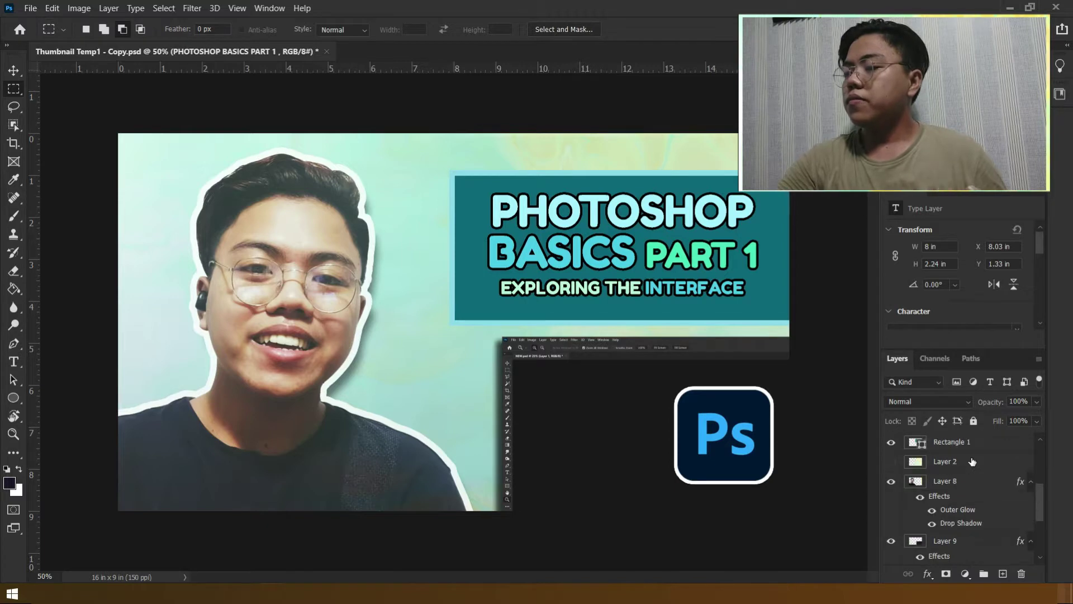
scroll(972, 461, "up", 2)
scroll(972, 461, "up", 2)
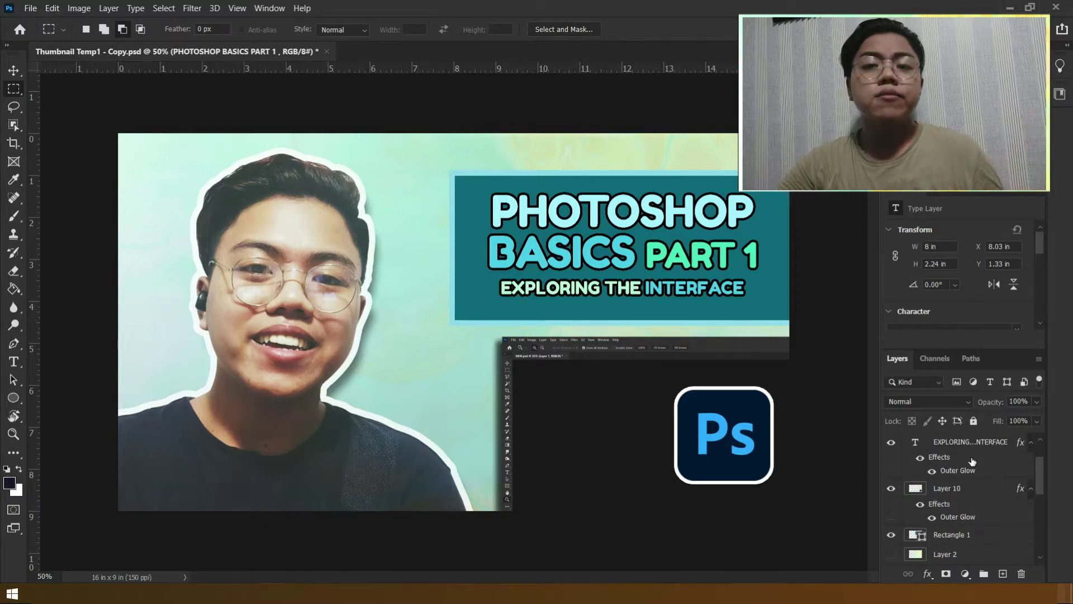
scroll(972, 461, "down", 2)
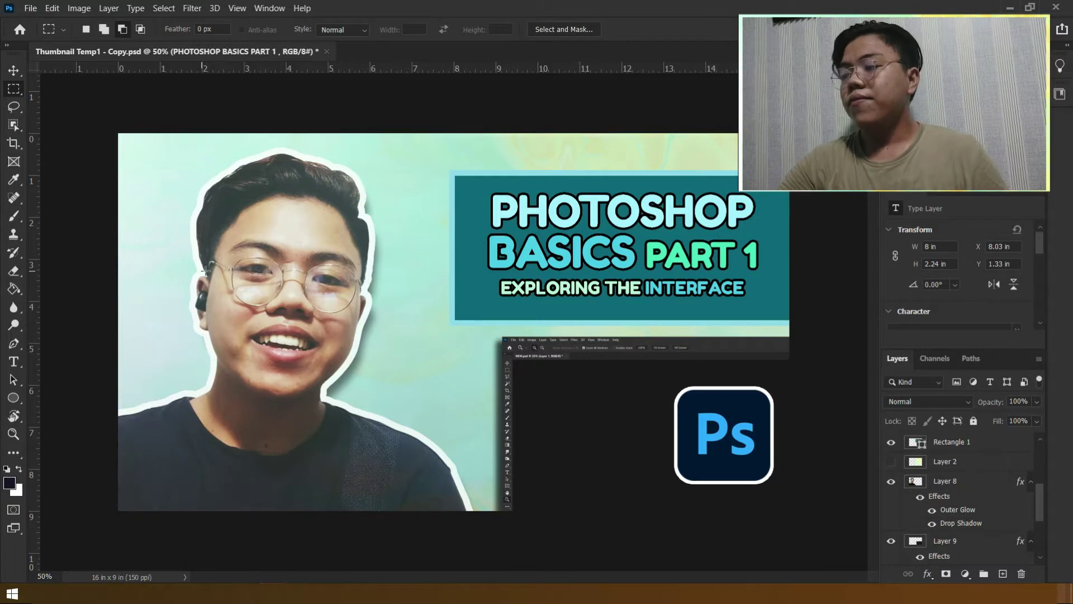
Step: Draw a rectangular selection around the portrait, restore it once, then clear it
left_click_drag(167, 186, 408, 468)
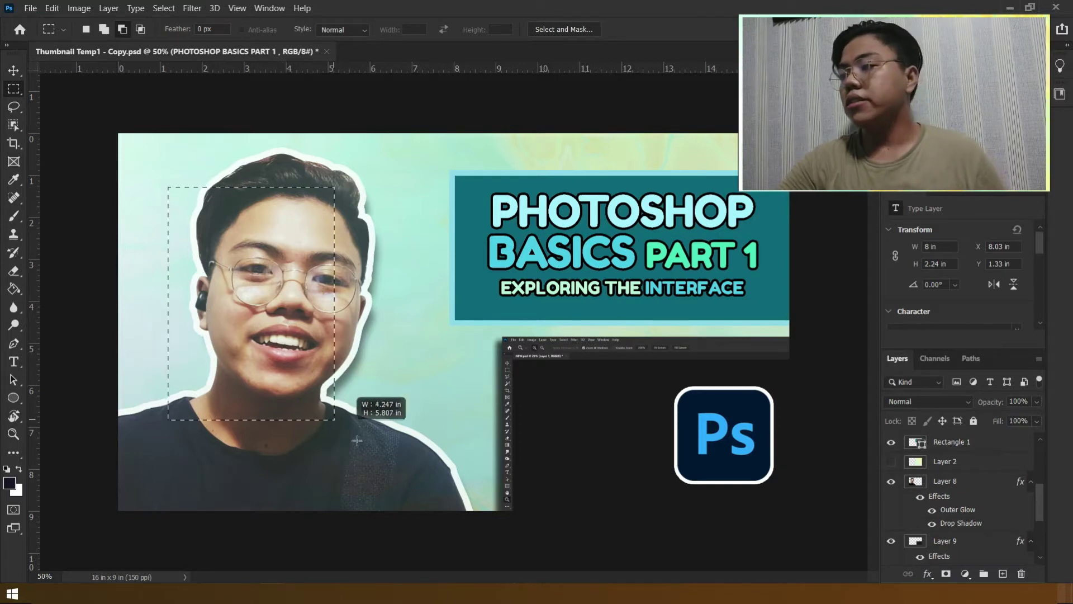
left_click(405, 471)
key("ctrl+z")
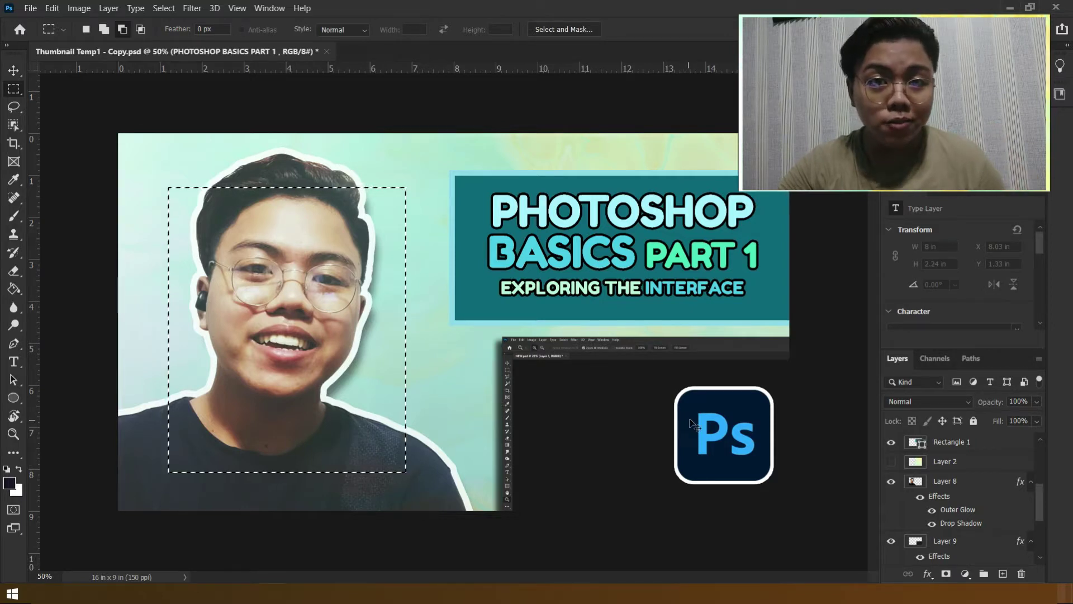
left_click(718, 435)
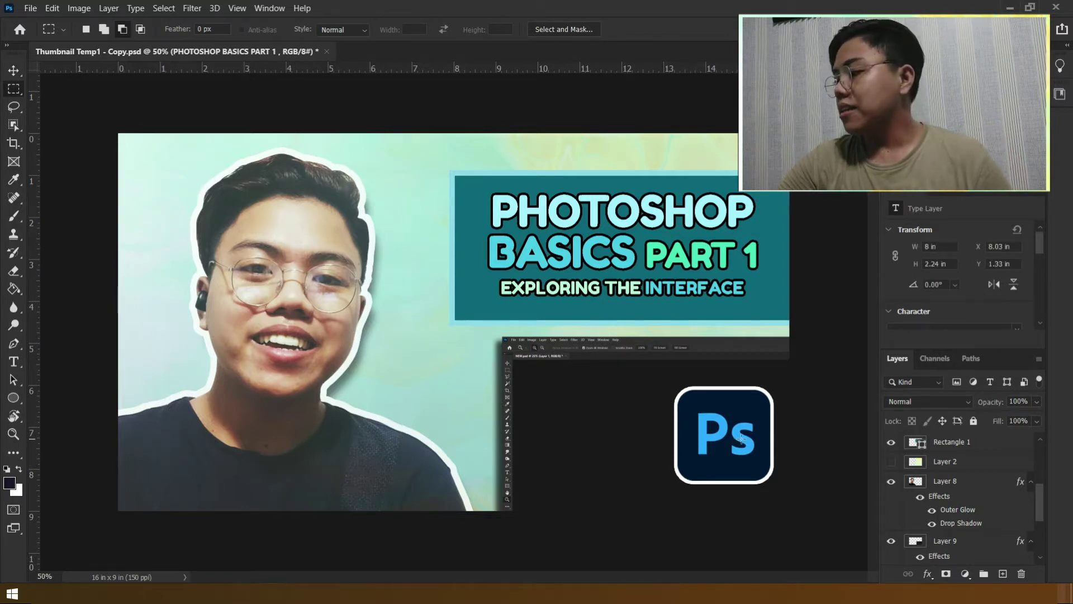
Step: Rename the portrait layer Layer 8 to FACE
left_click(959, 481)
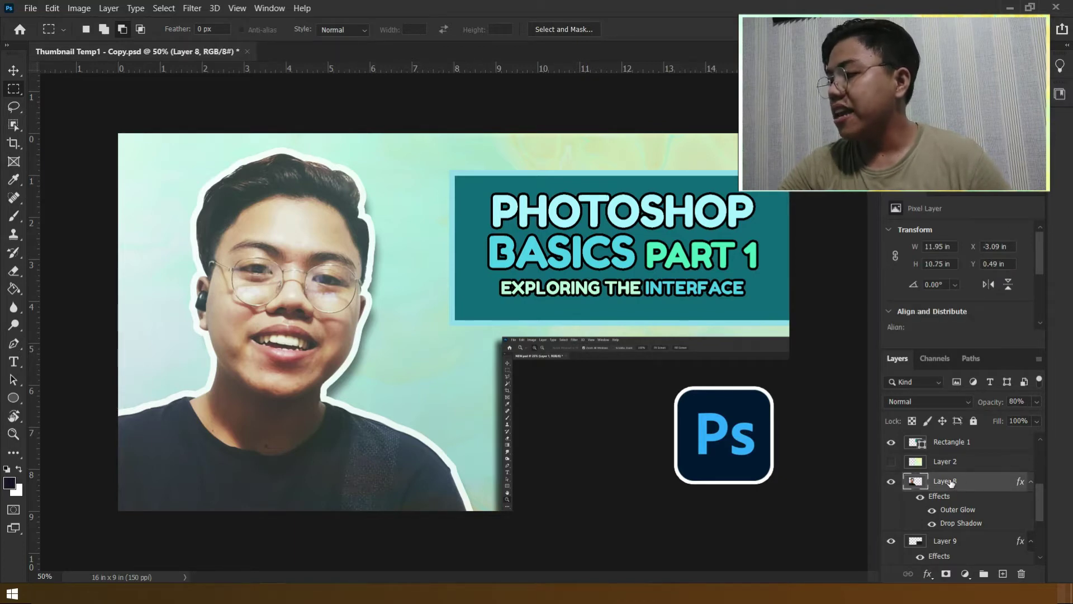
double_click(951, 481)
type("P")
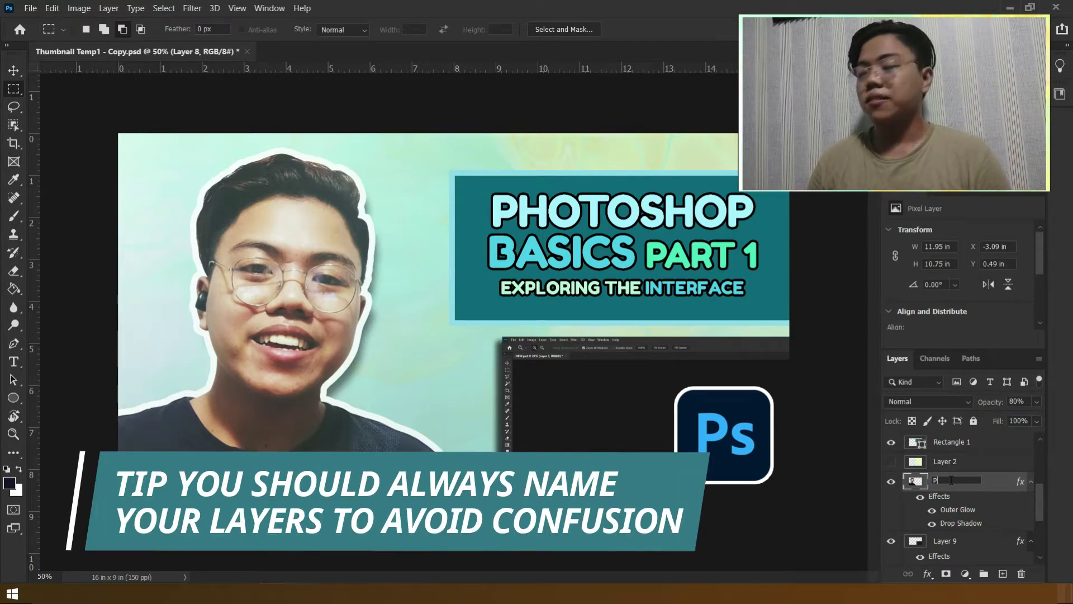
key("BackSpace")
type("M")
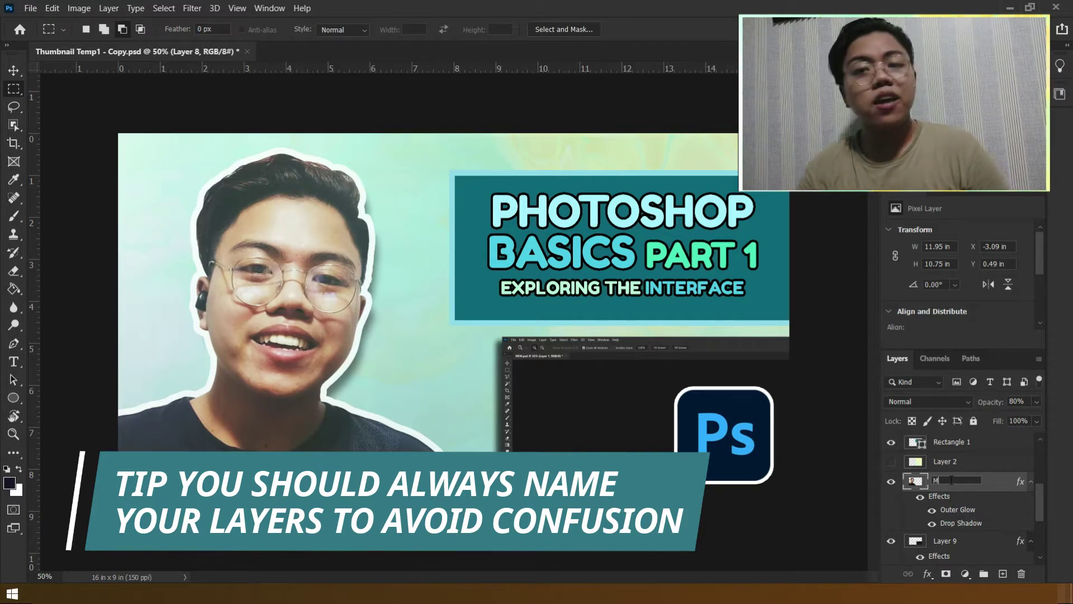
key("BackSpace")
type("FACE")
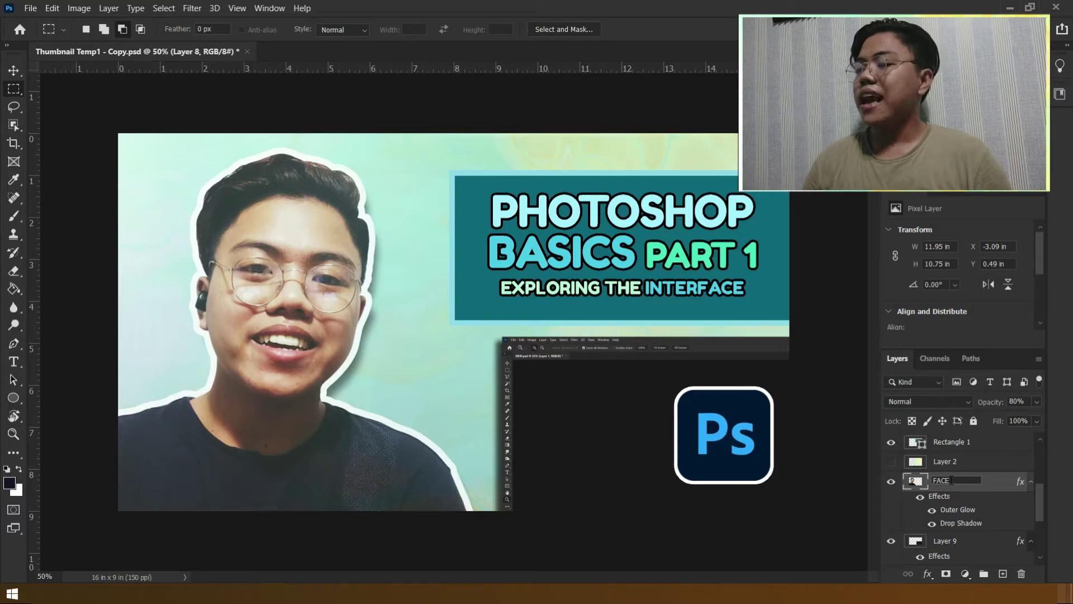
key("Return")
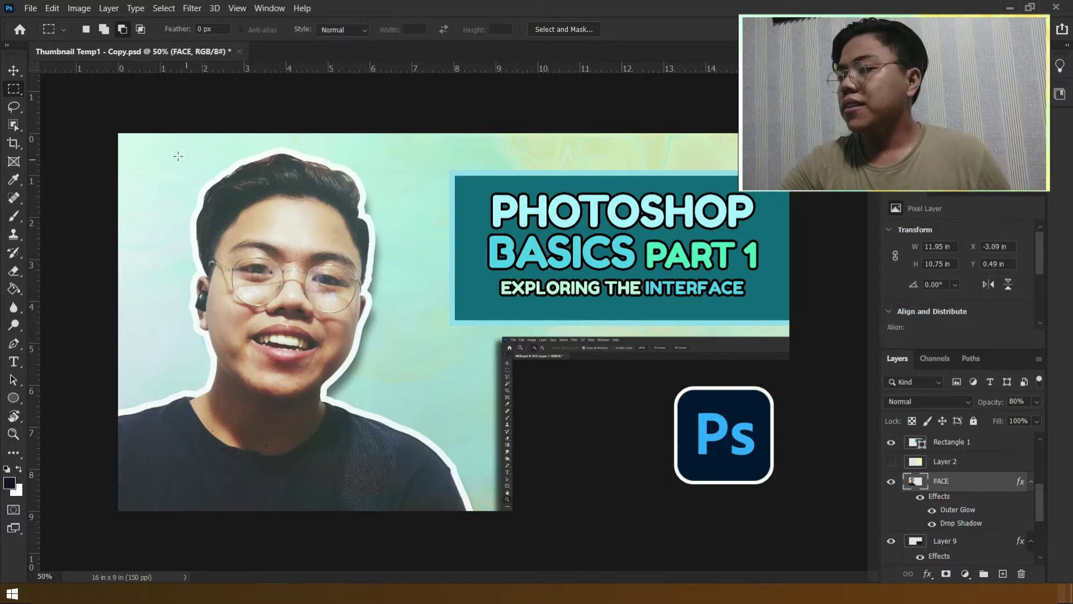
left_click_drag(179, 156, 383, 424)
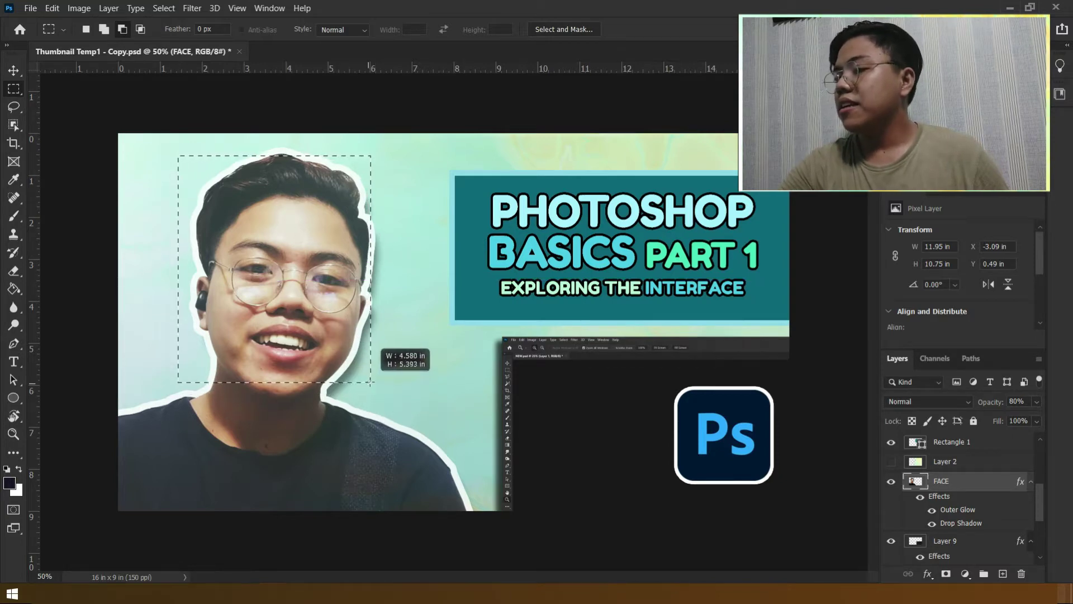
left_click_drag(368, 394, 353, 372)
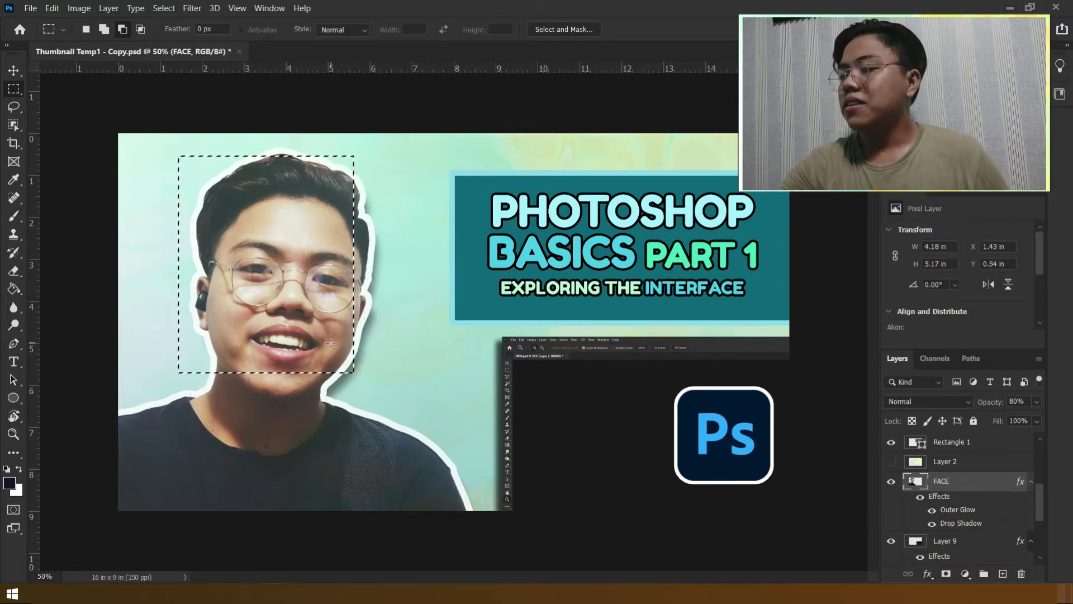
key("v")
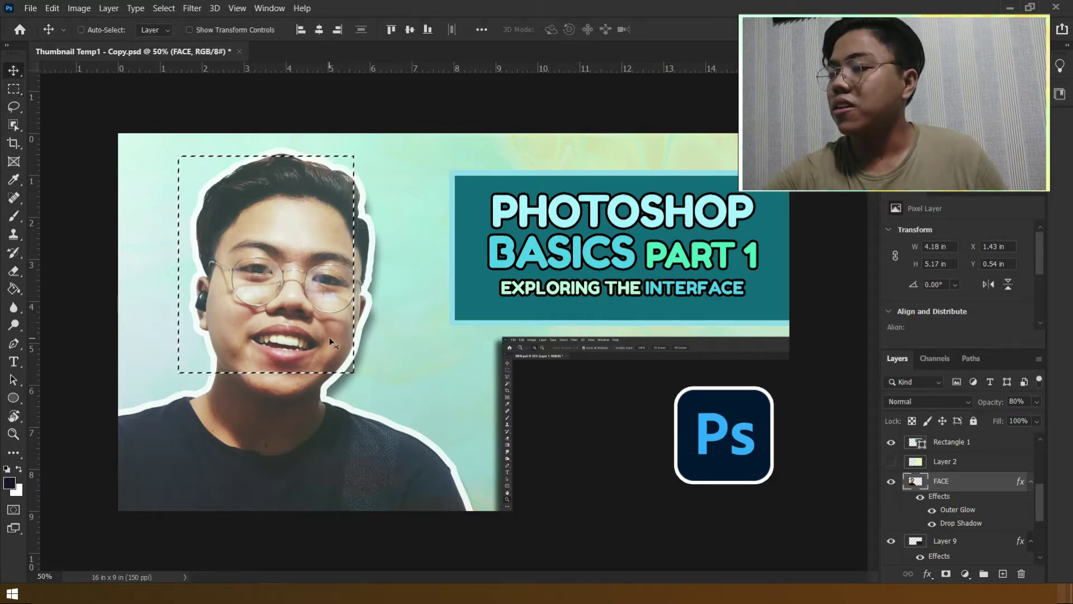
left_click(330, 339)
mouse_move(337, 340)
left_mouse_down()
mouse_move(442, 301)
mouse_move(381, 317)
mouse_move(389, 355)
mouse_move(374, 362)
left_mouse_up()
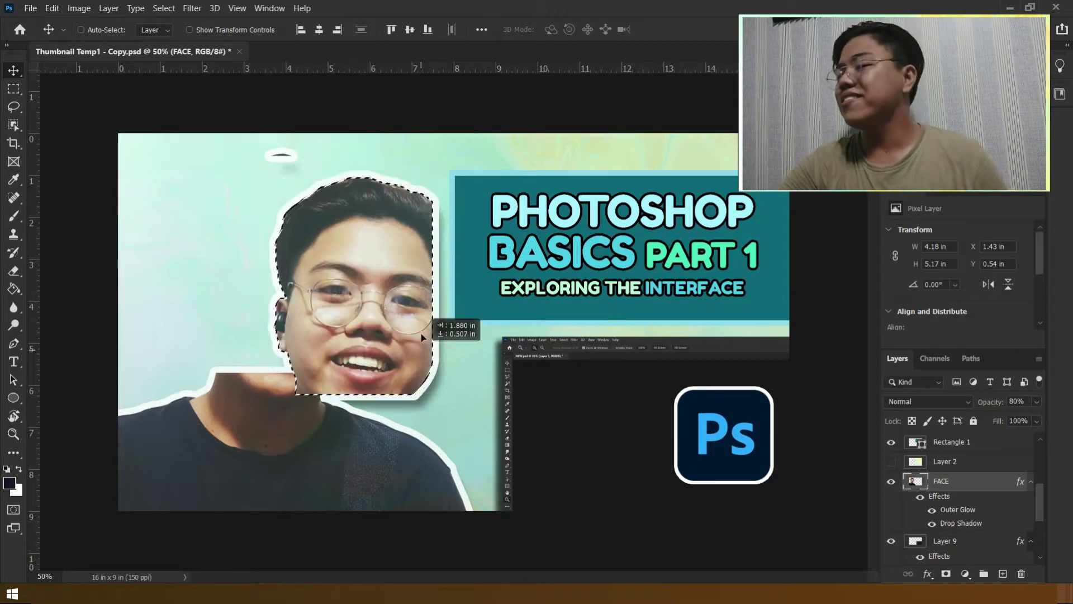
mouse_move(373, 362)
left_mouse_down()
mouse_move(409, 336)
mouse_move(366, 288)
mouse_move(341, 328)
left_mouse_up()
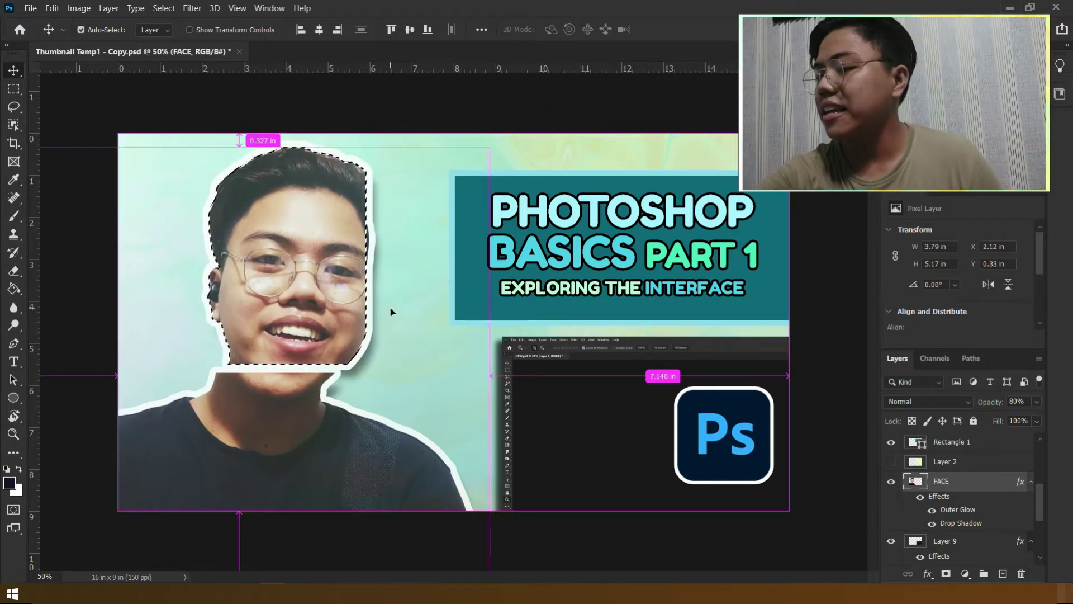
key("ctrl+z")
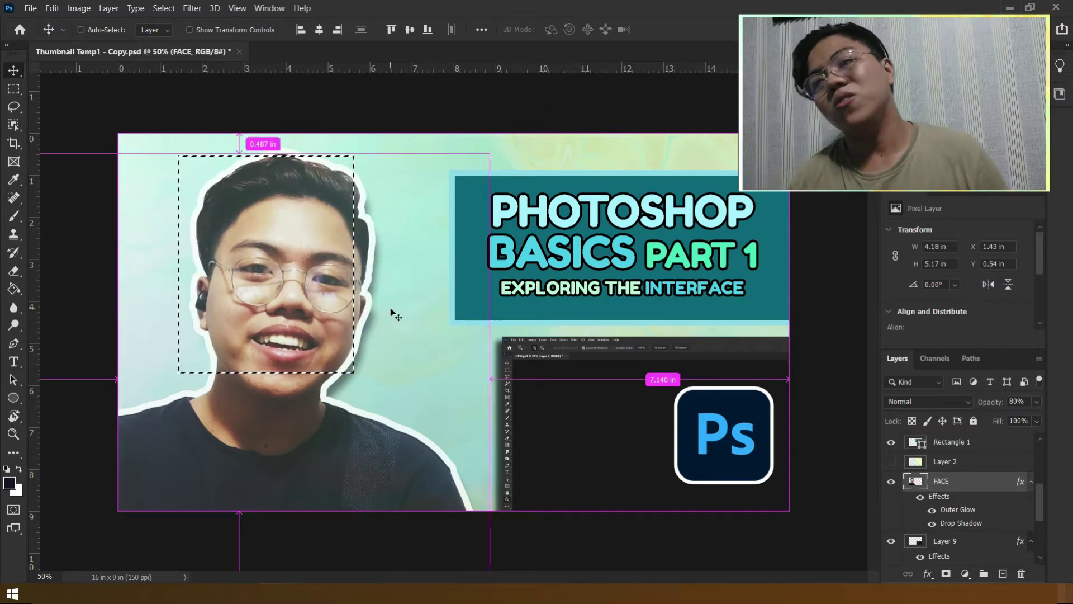
key("ctrl+d")
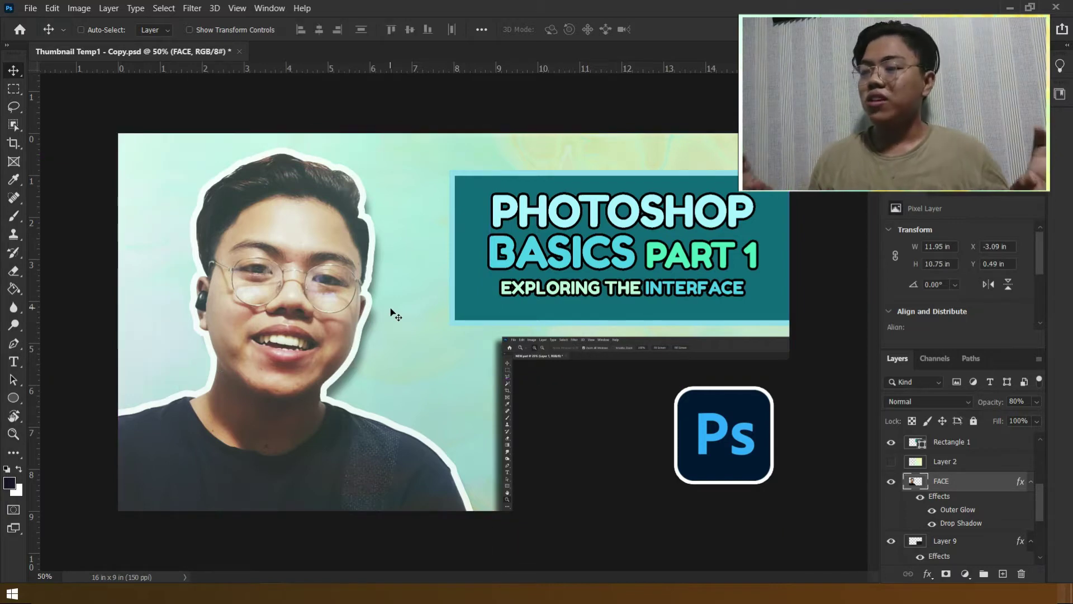
Step: Drag an Elliptical Marquee selection around the face in the portrait
key("m")
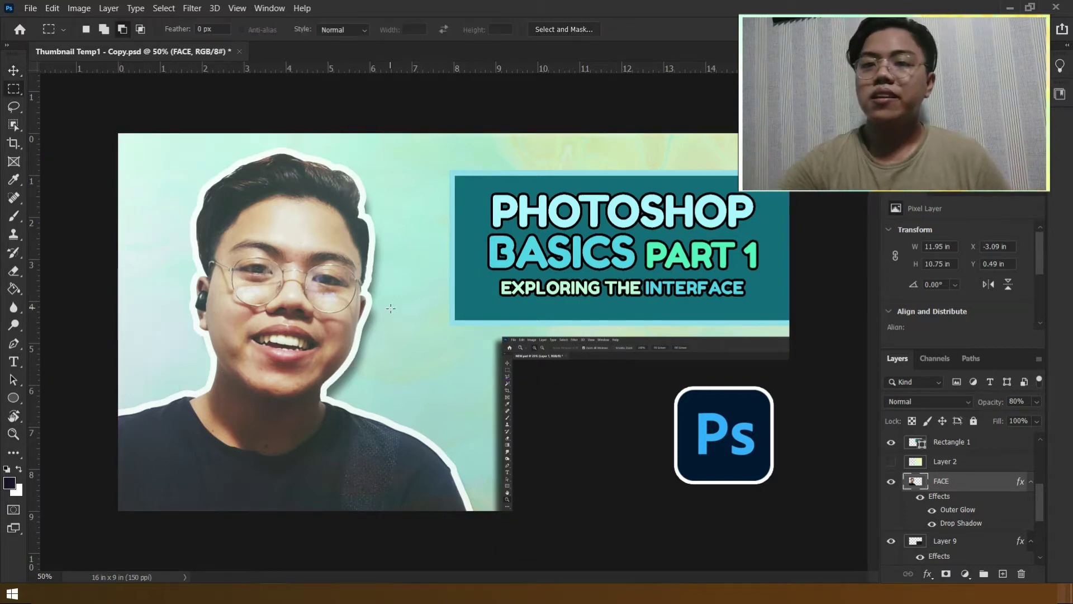
right_click(18, 86)
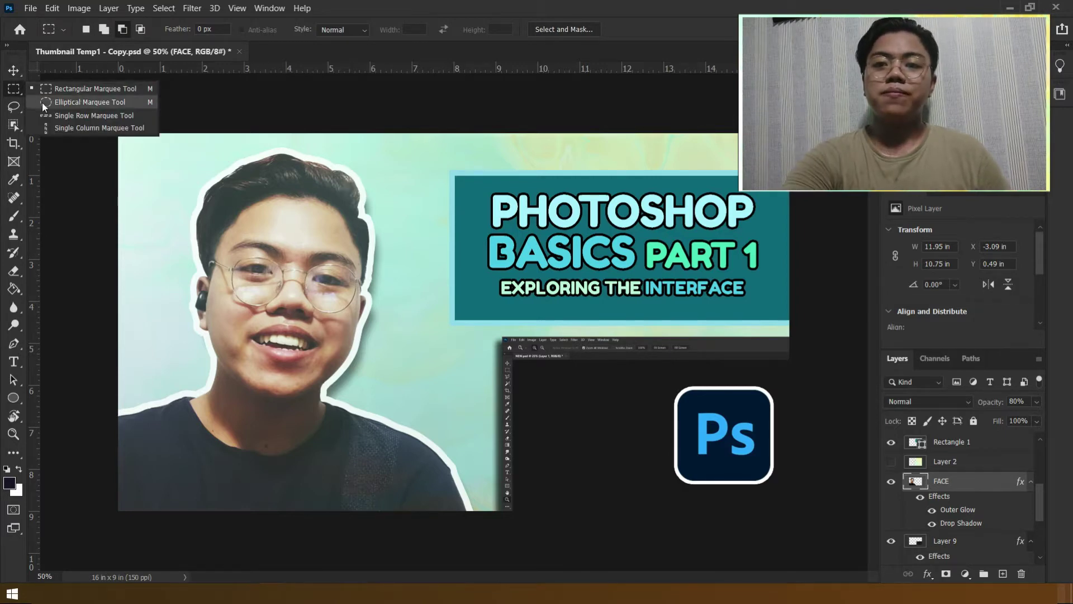
left_click(42, 102)
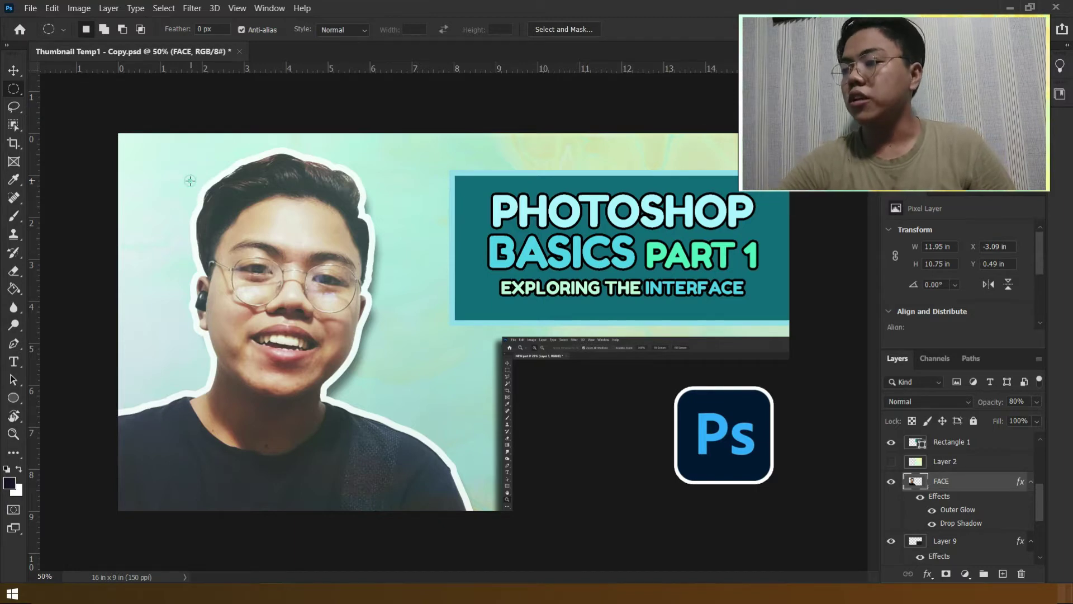
left_click_drag(190, 180, 366, 398)
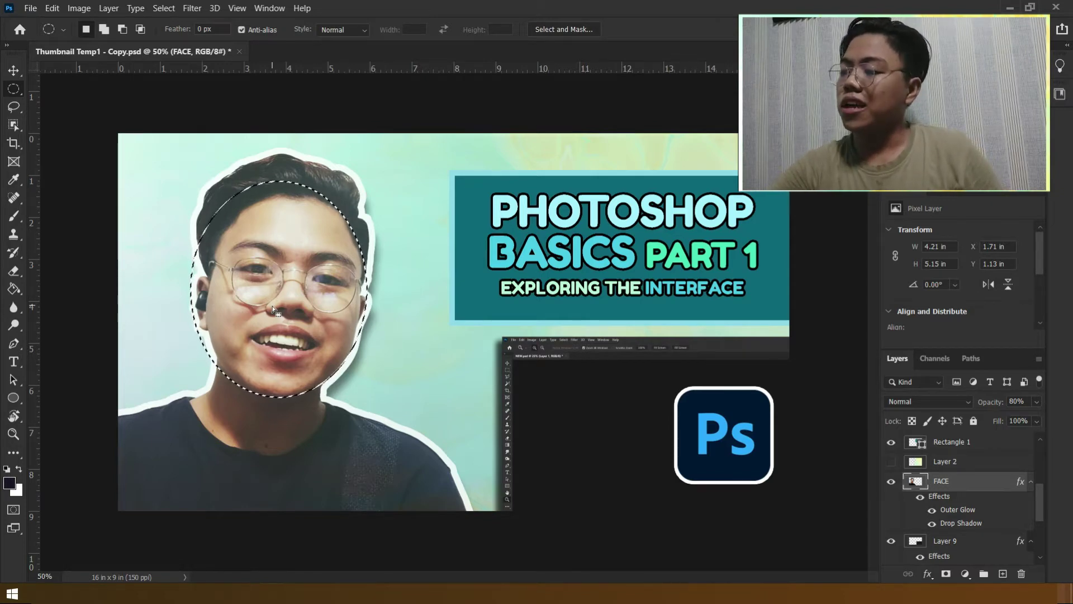
Step: Drag the oval face selection with the Move tool, then undo the move and deselect
key("v")
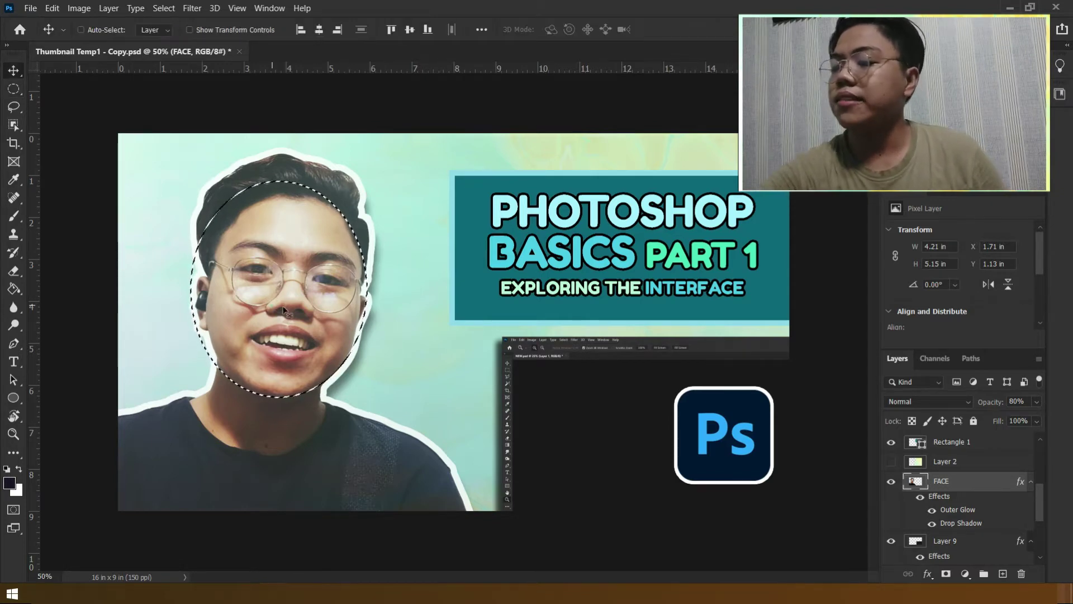
mouse_move(362, 332)
left_mouse_down()
mouse_move(398, 340)
mouse_move(218, 314)
mouse_move(368, 197)
mouse_move(171, 263)
mouse_move(270, 278)
mouse_move(263, 297)
left_mouse_up()
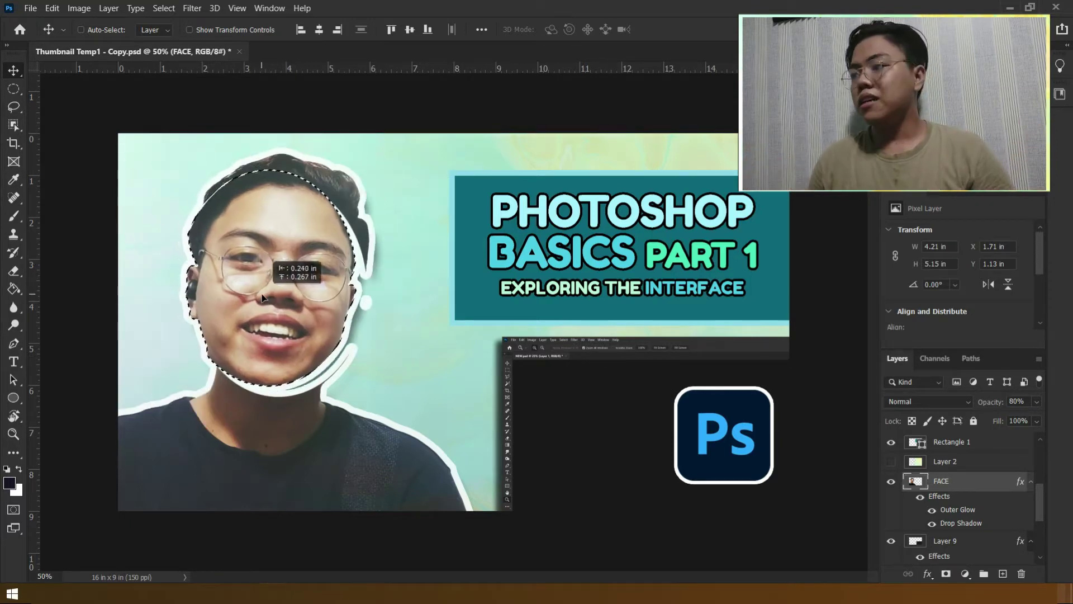
left_click_drag(263, 297, 290, 319)
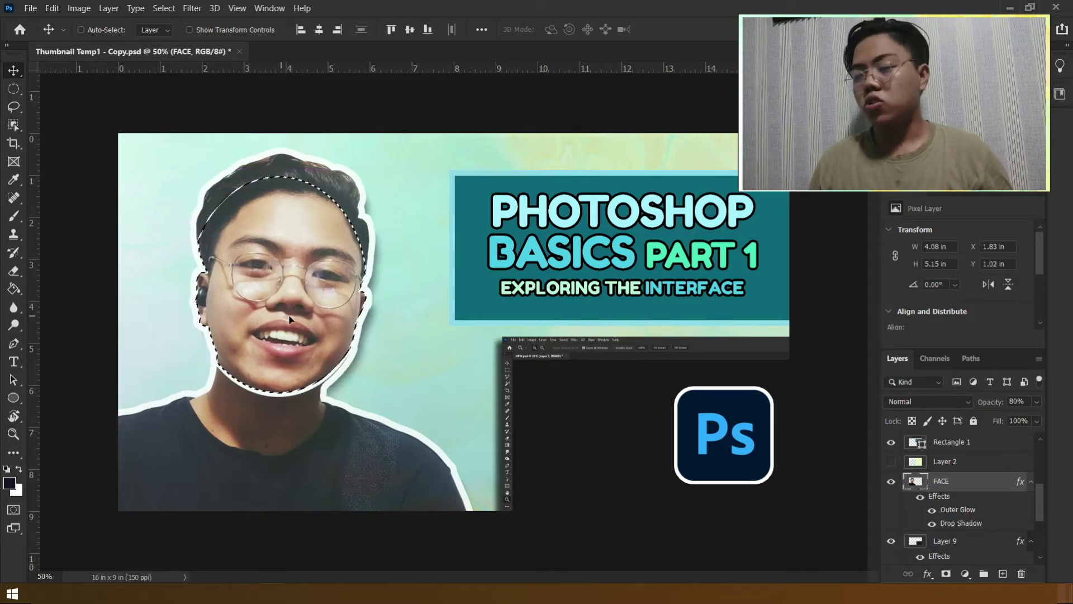
key("ctrl+z")
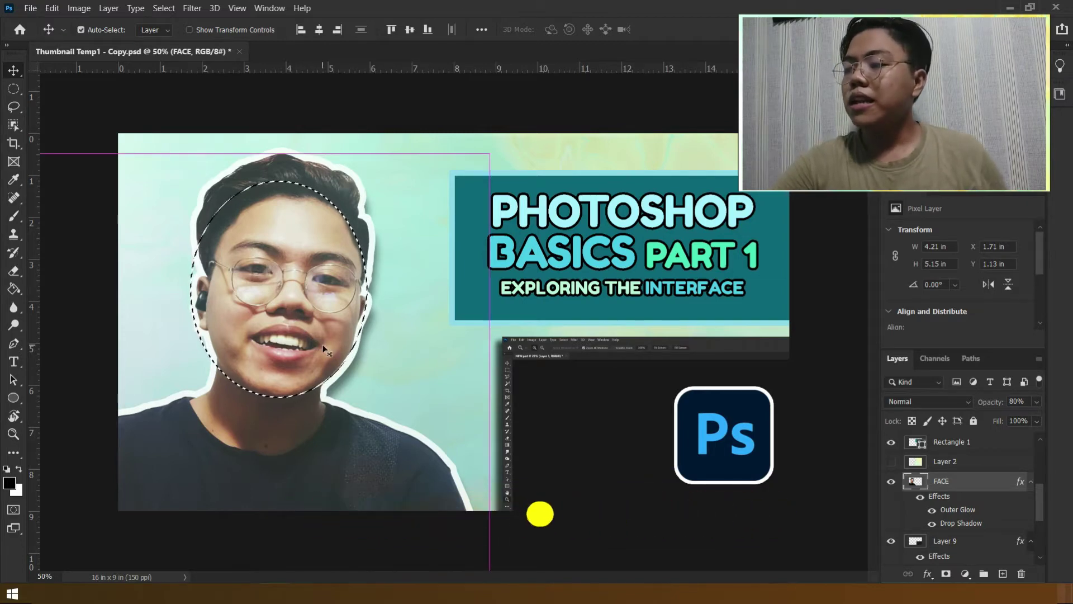
key("ctrl+d")
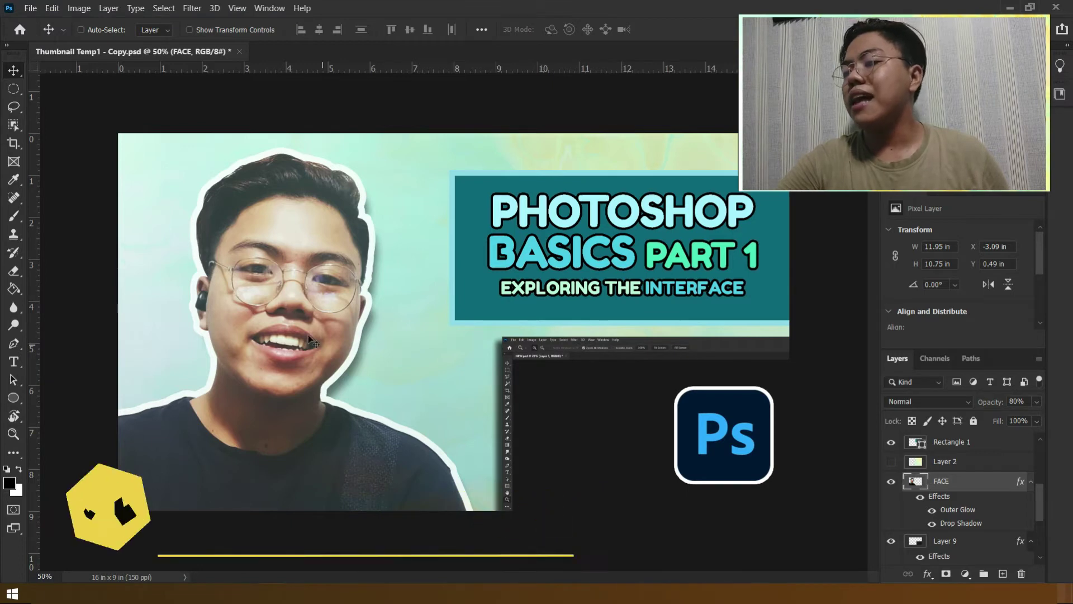
Step: Switch to the Lasso tool and try a freehand selection across the face, then clear it
right_click(17, 106)
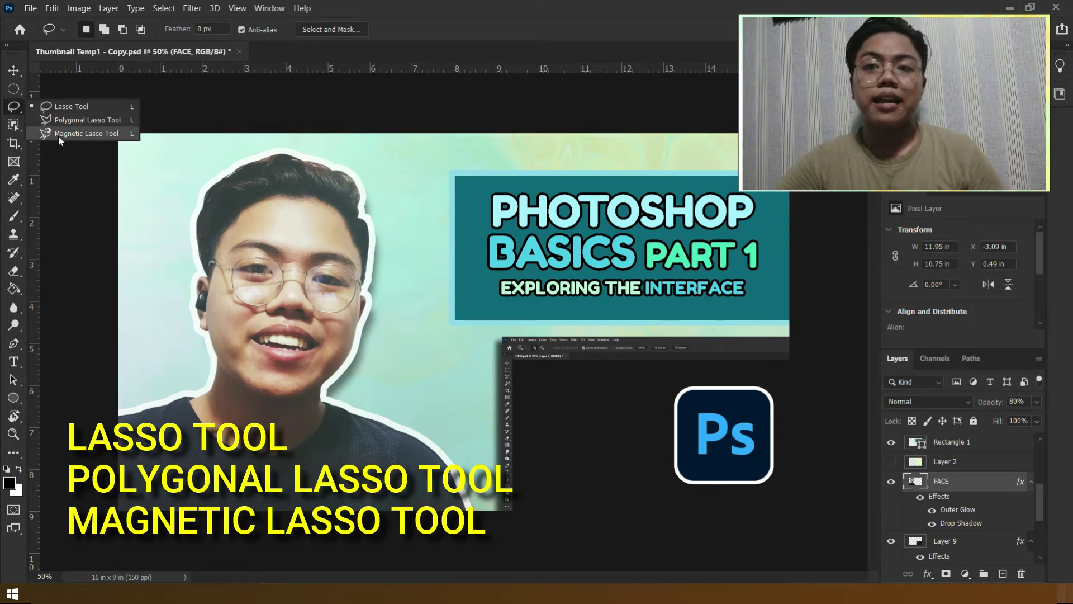
left_click(11, 107)
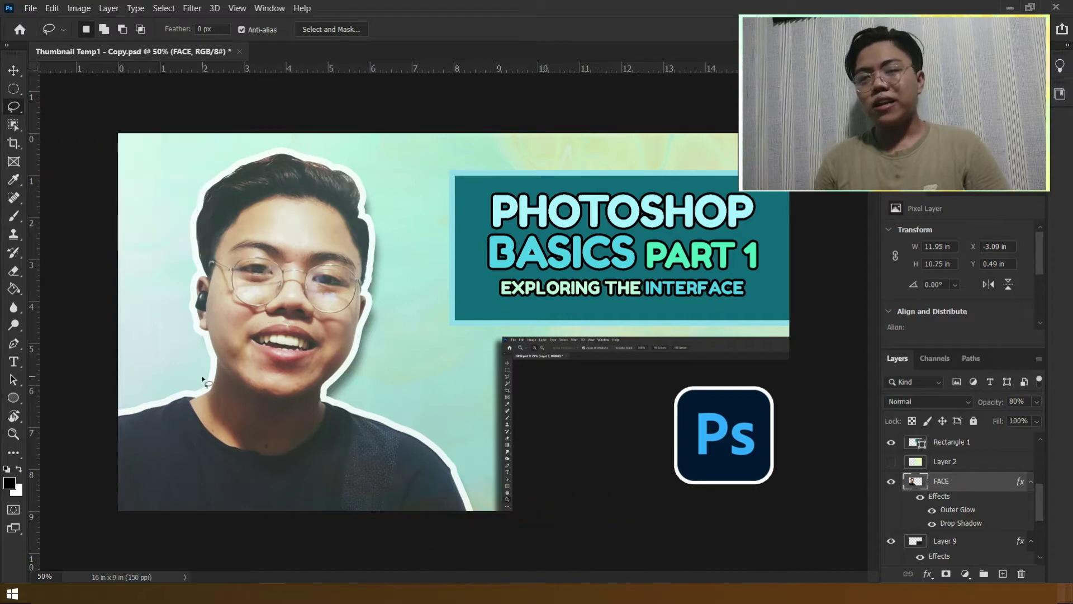
left_click(147, 411)
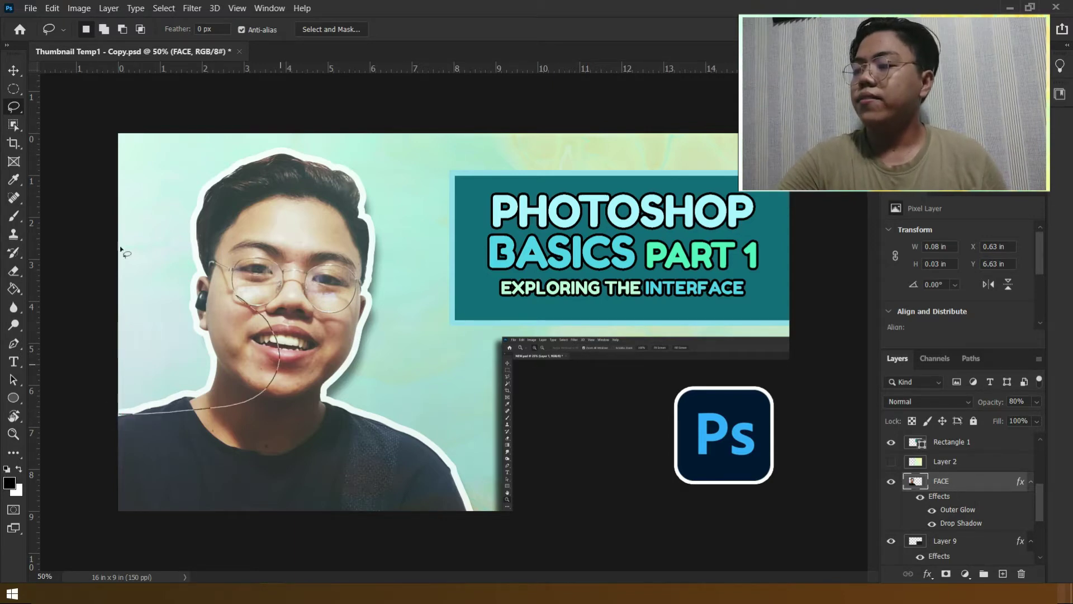
left_click_drag(334, 321, 336, 323)
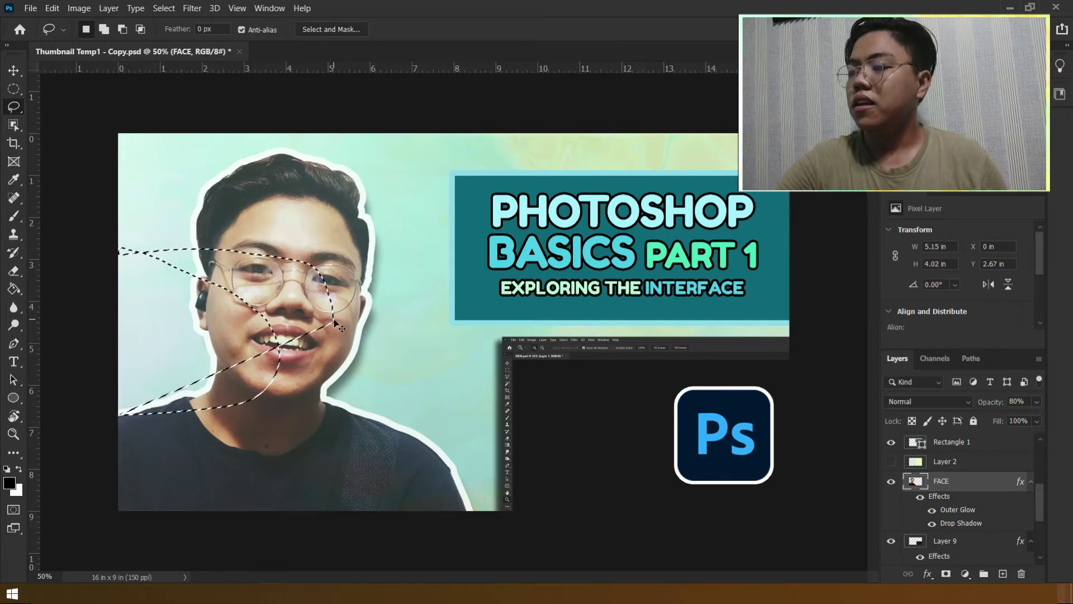
key("ctrl+d")
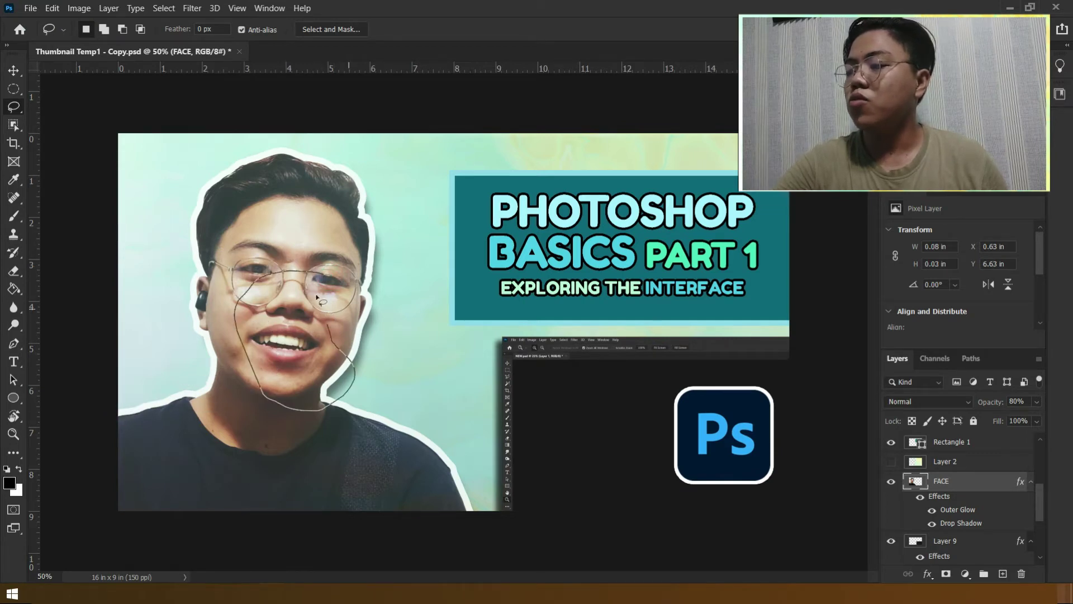
Step: Lasso the lower face, drag it with the Move tool, undo, and return to the Lasso
left_click_drag(323, 261, 324, 264)
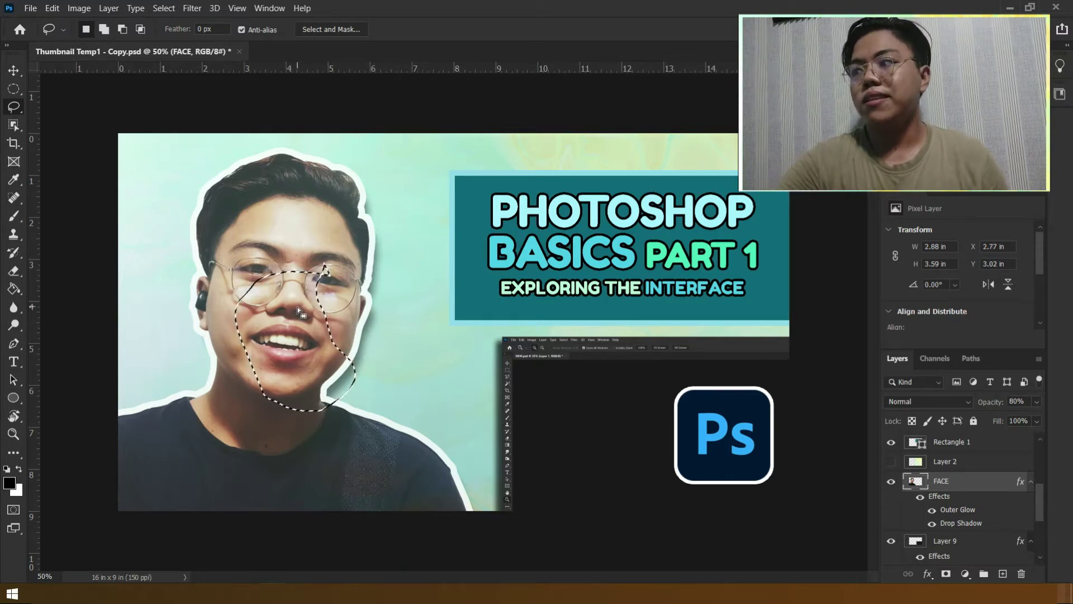
key("v")
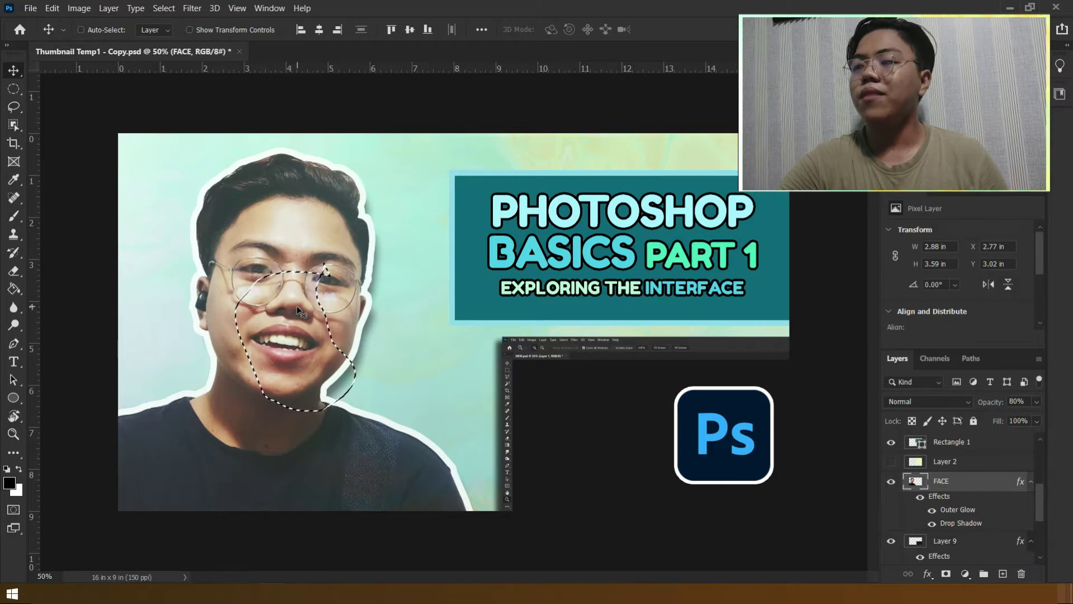
mouse_move(294, 312)
left_mouse_down()
mouse_move(402, 223)
mouse_move(310, 220)
left_mouse_up()
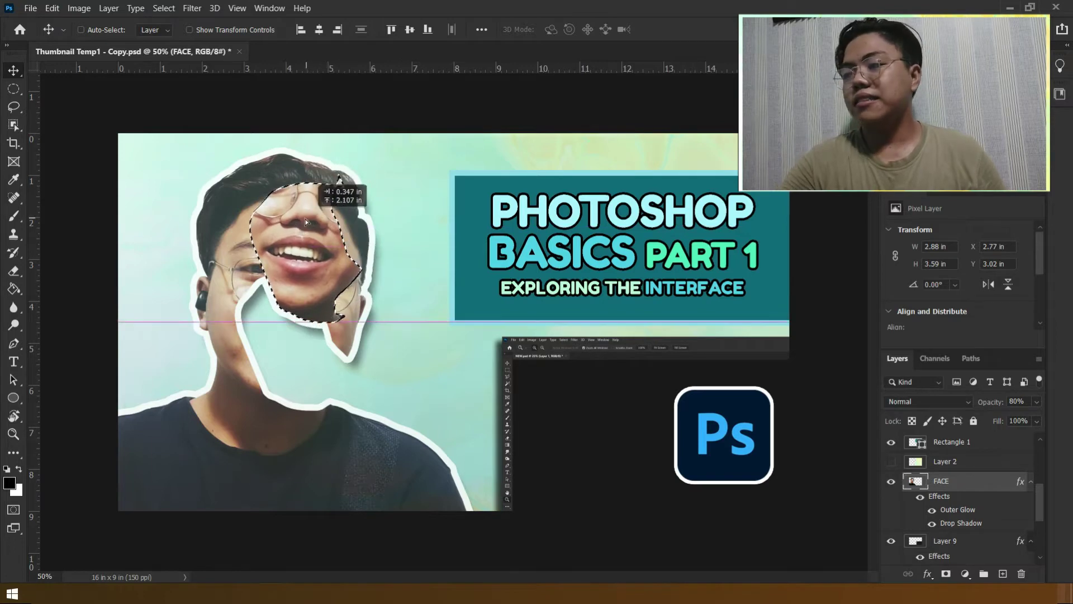
left_click_drag(310, 219, 305, 221)
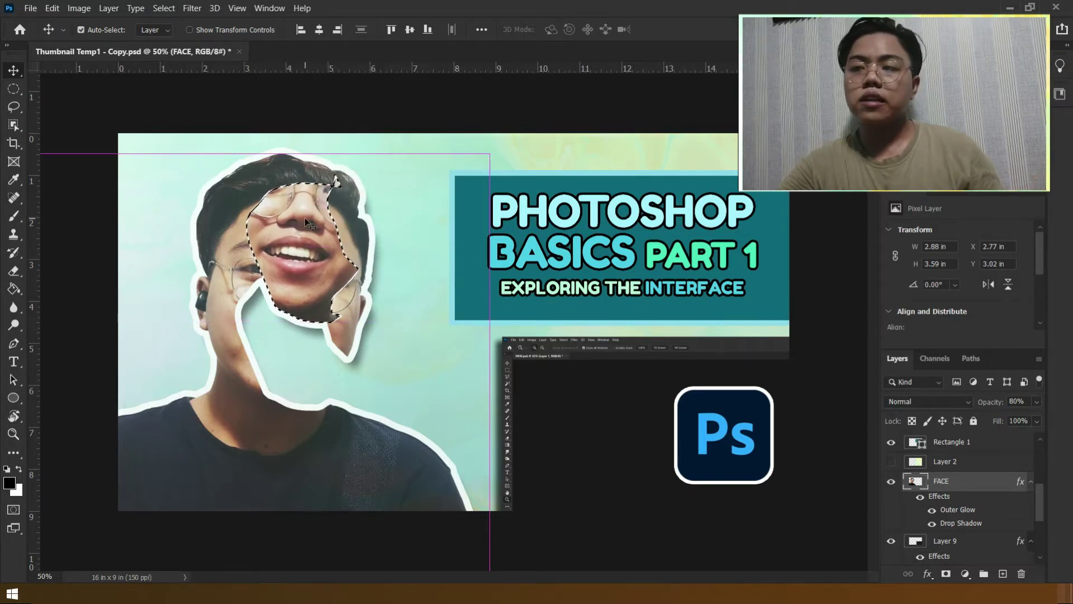
key("ctrl+z")
key("ctrl+z")
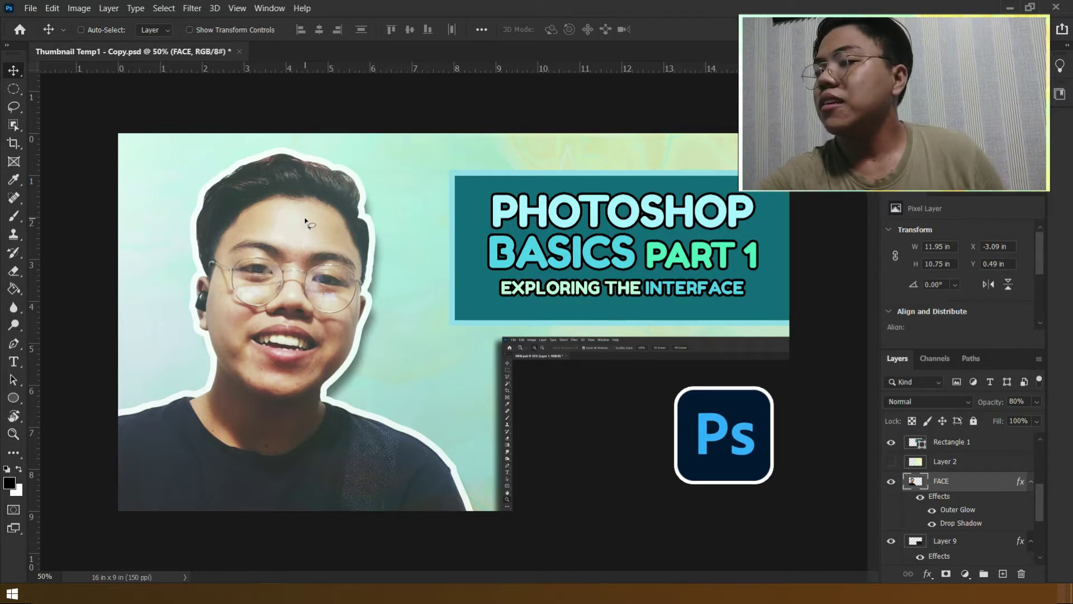
key("l")
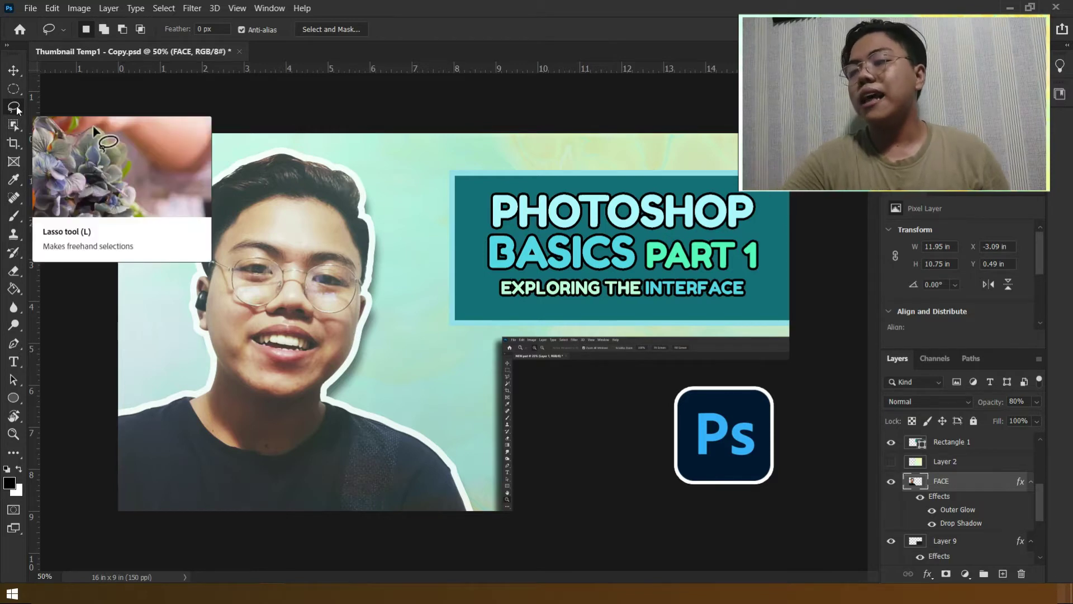
Step: Trace a straight-edged Polygonal Lasso selection around the face, then clear it
right_click(17, 109)
left_click(53, 120)
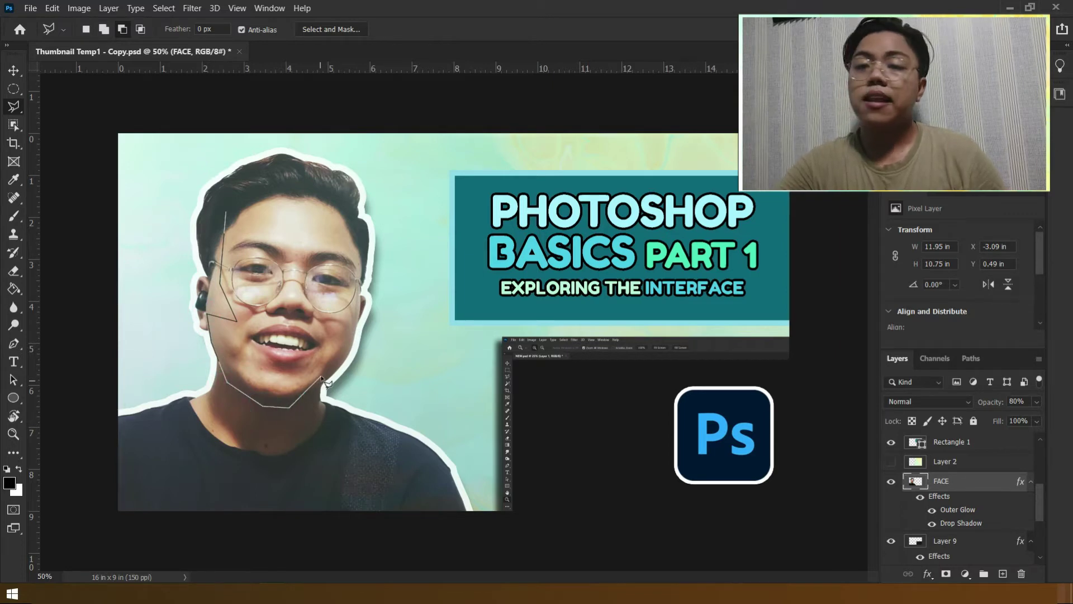
left_click(348, 334)
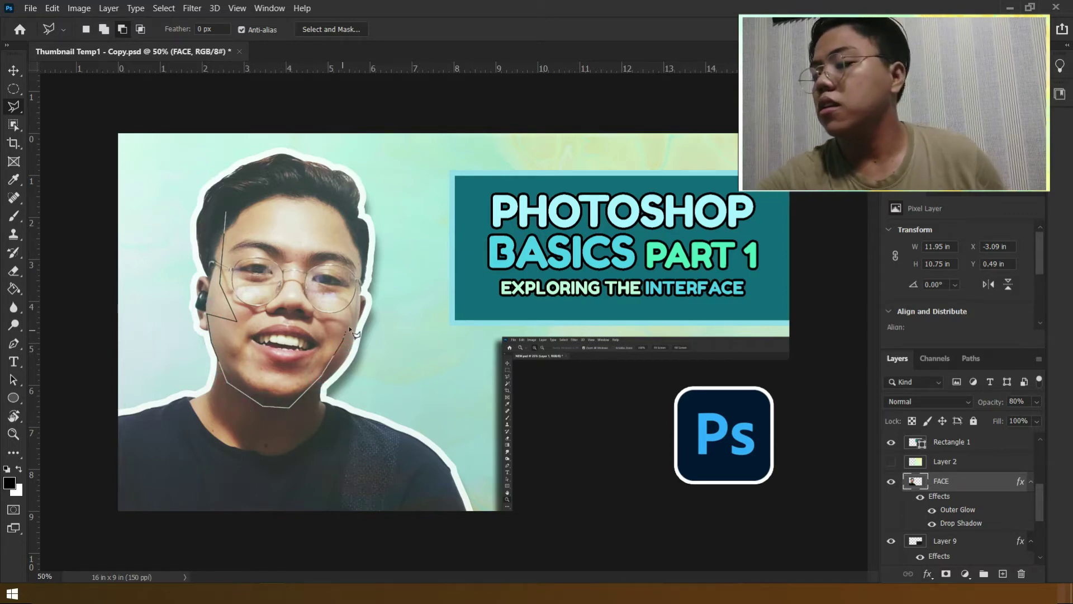
left_click(362, 305)
left_click(356, 255)
double_click(289, 225)
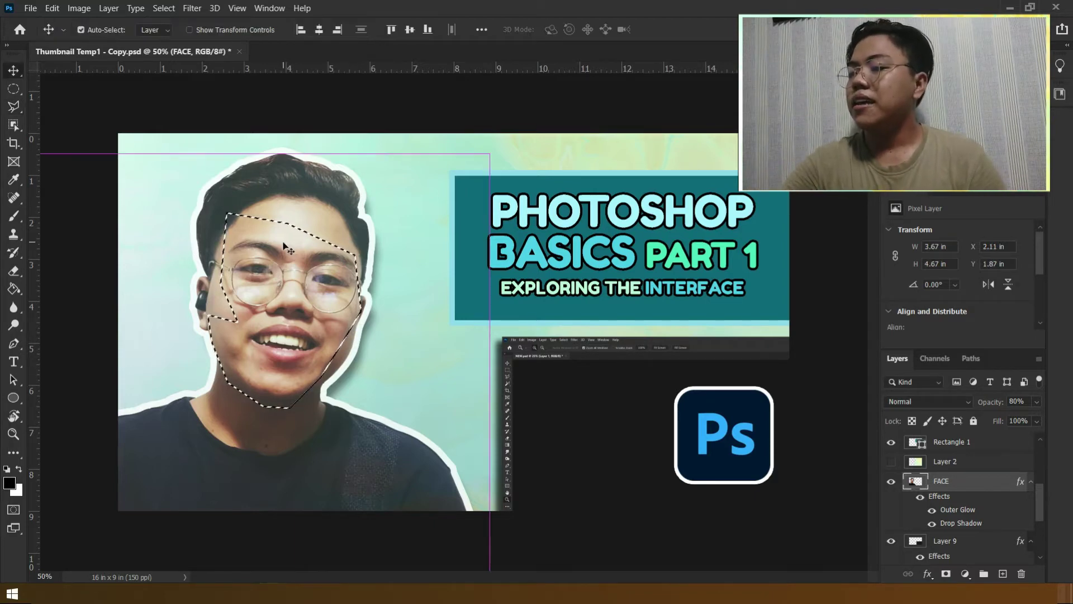
left_click(14, 70)
key("ctrl+d")
right_click(13, 106)
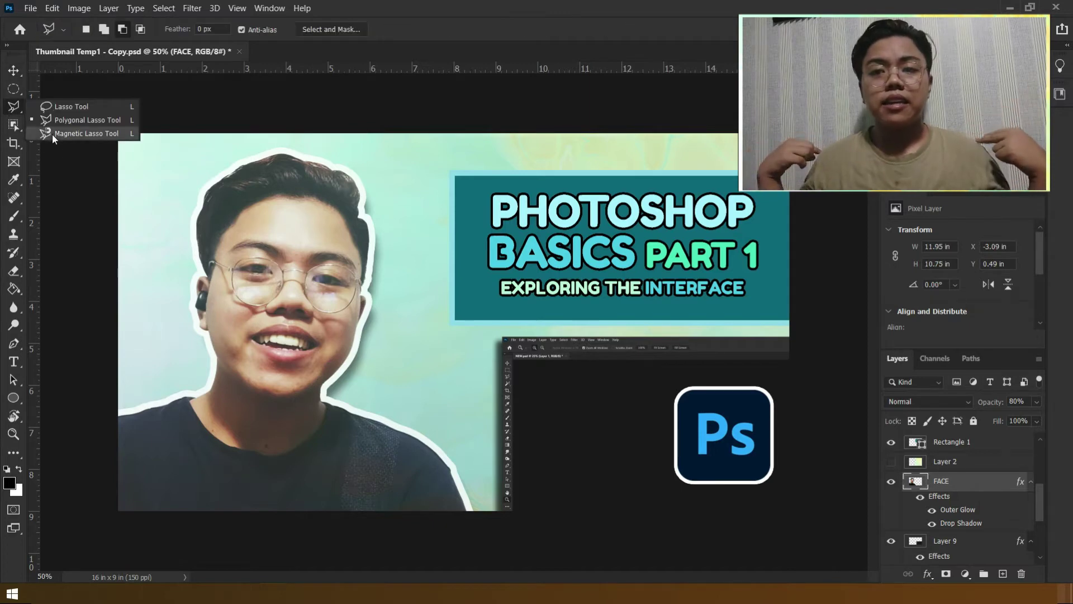
Step: Trace the mouth with the Magnetic Lasso, zoom in to inspect it, then fit on screen
left_click(51, 134)
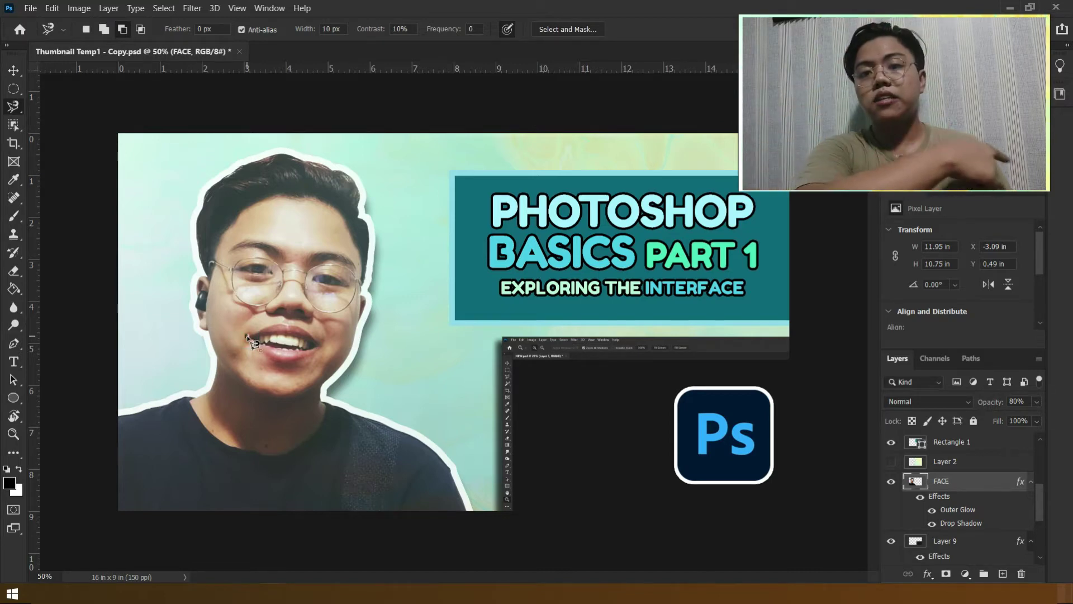
left_click(247, 336)
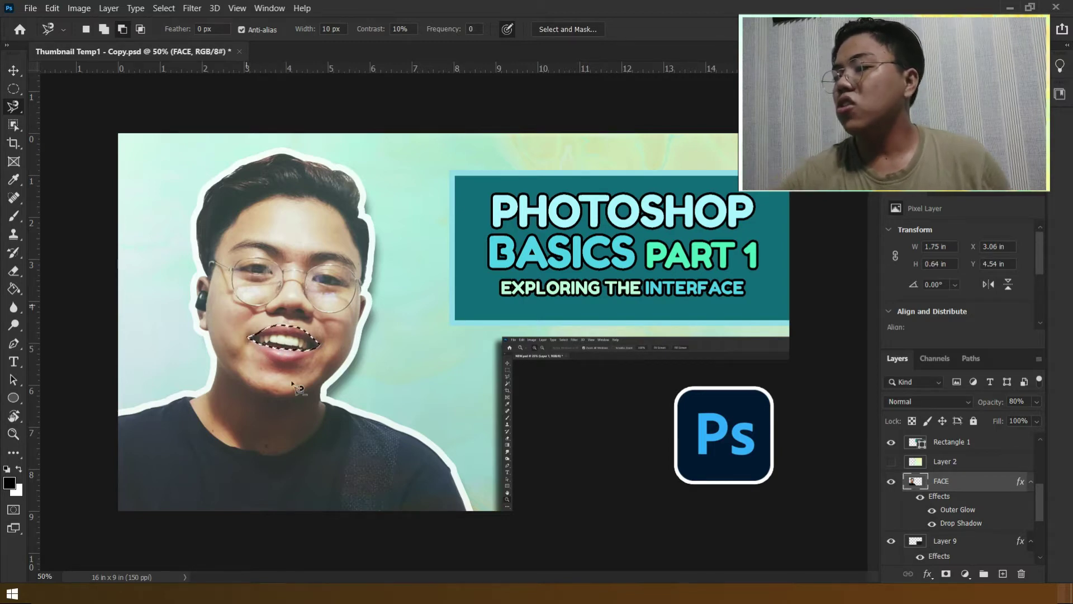
key("z")
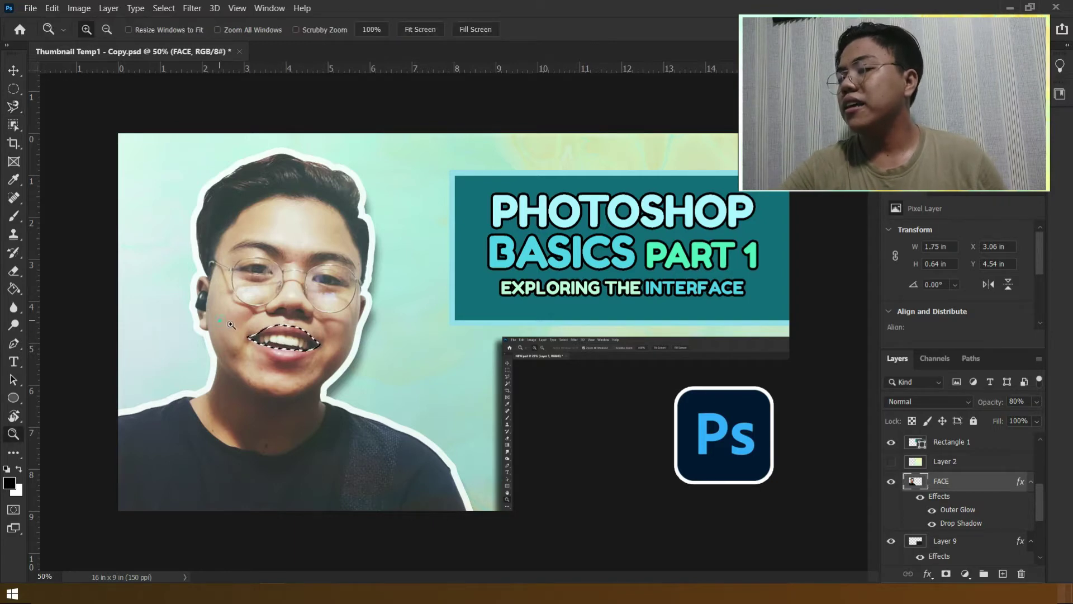
left_click_drag(231, 324, 383, 383)
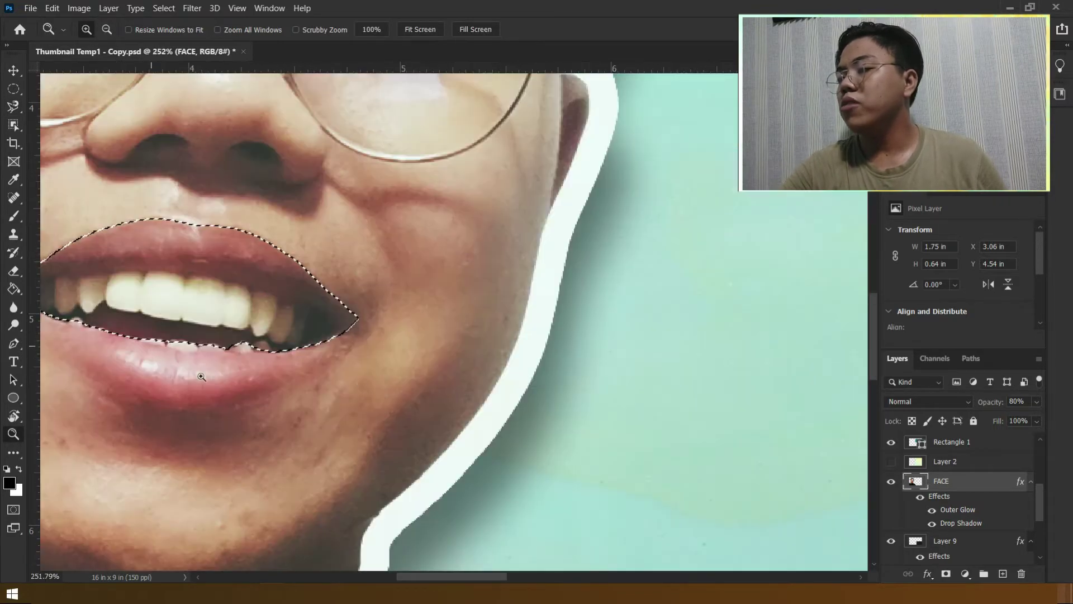
right_click(195, 383)
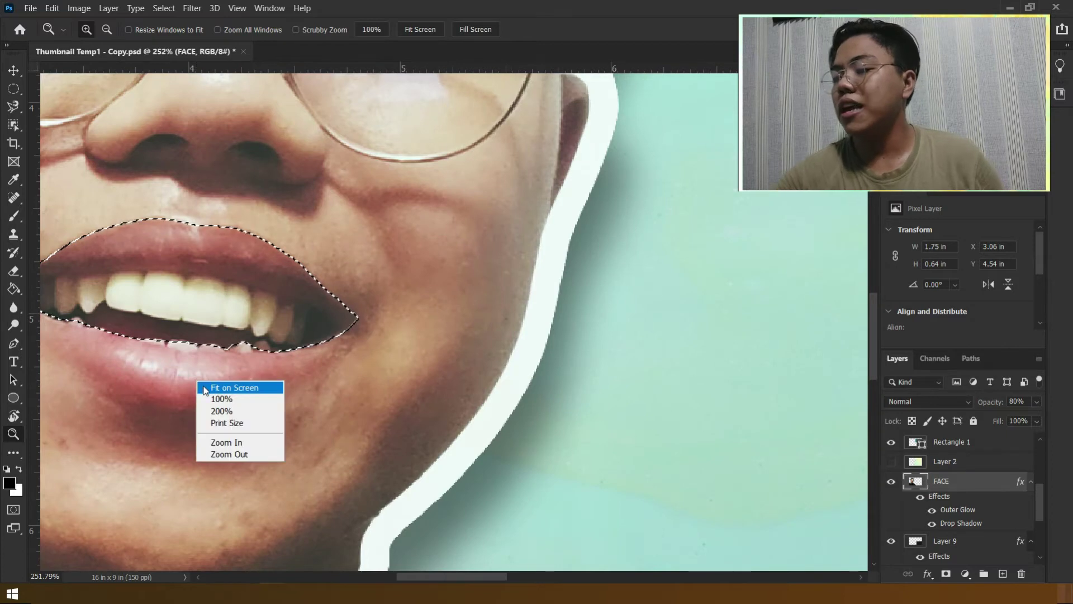
left_click(203, 386)
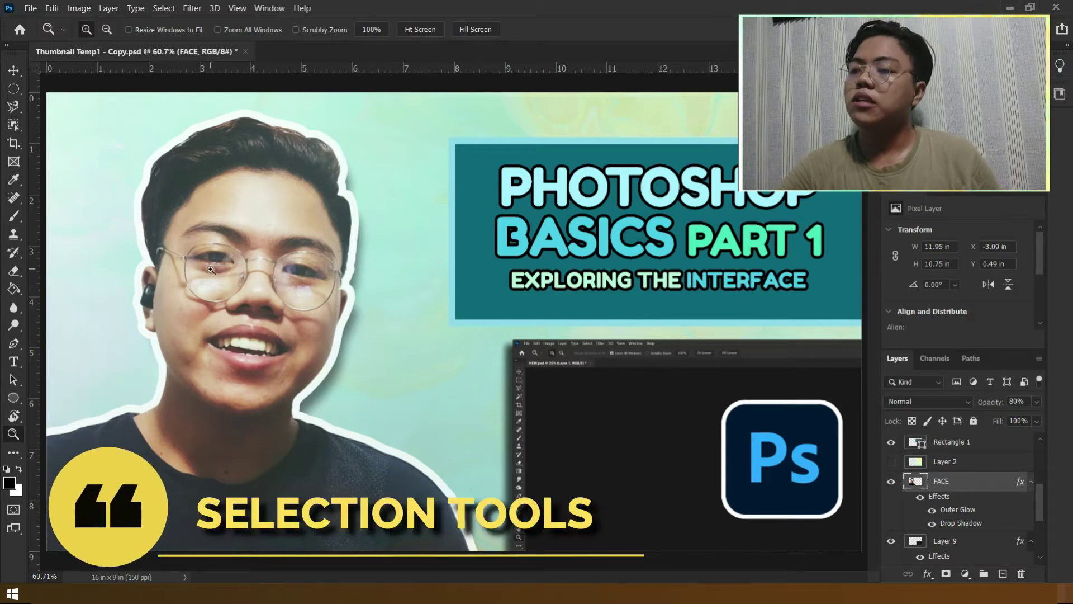
Step: Box the earbud with the Object Selection Tool, then clear the selection
left_click(14, 127)
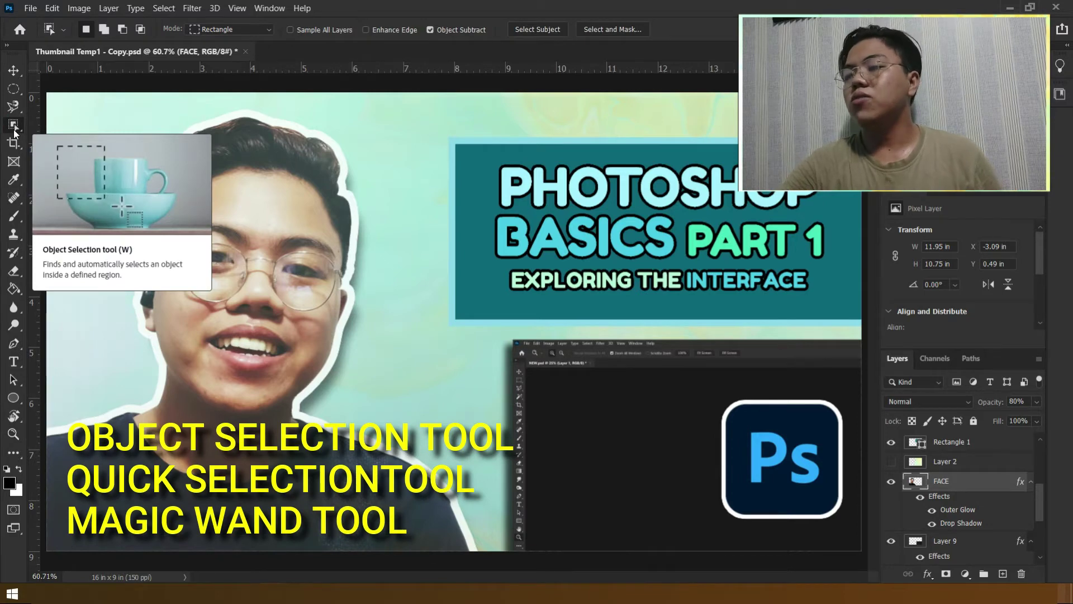
right_click(14, 131)
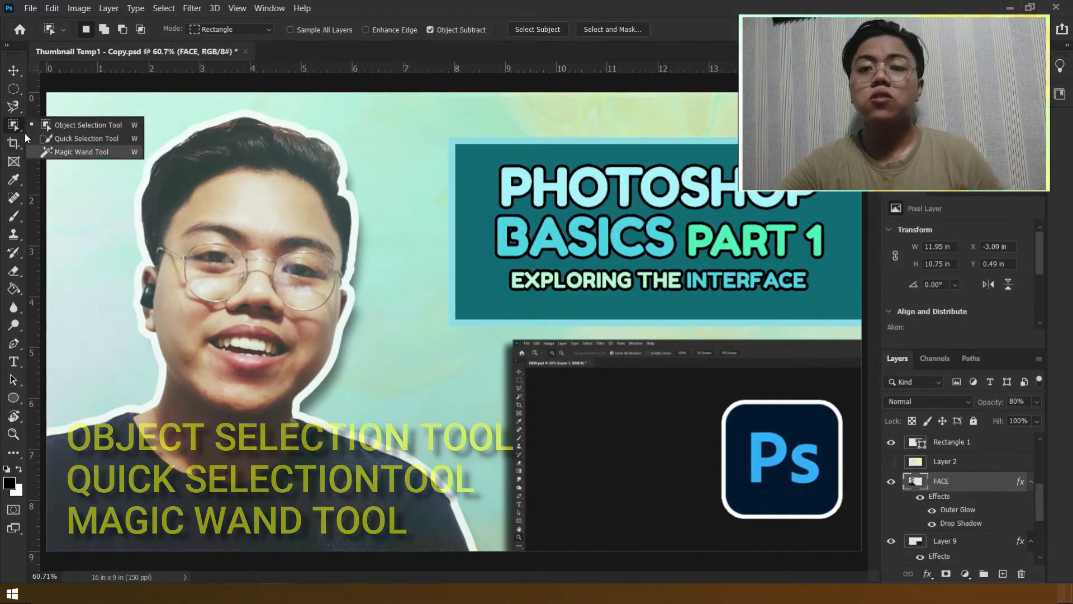
left_click(14, 125)
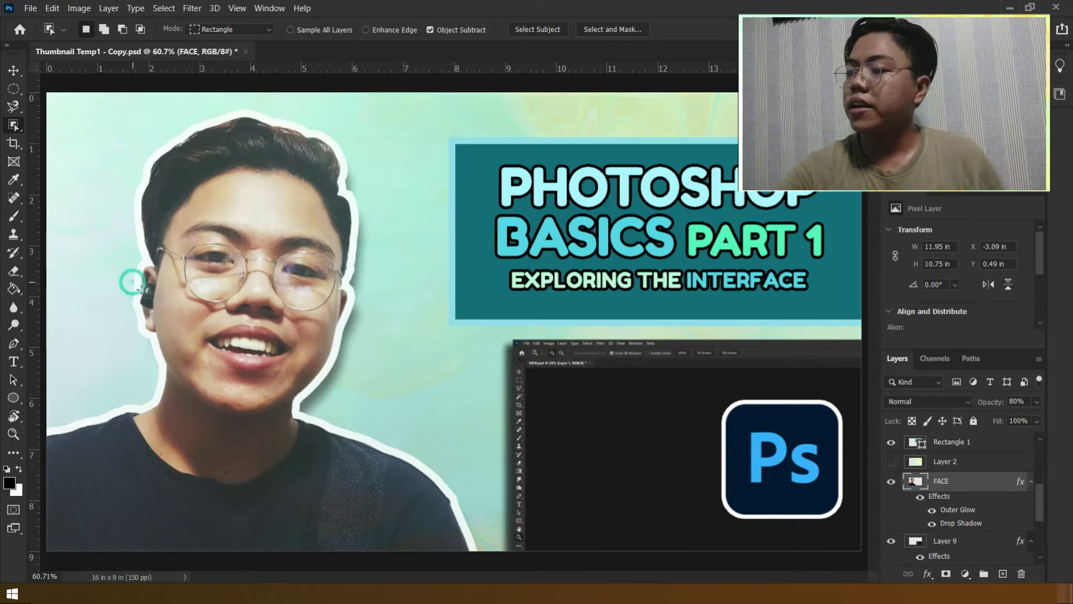
left_click_drag(132, 282, 156, 307)
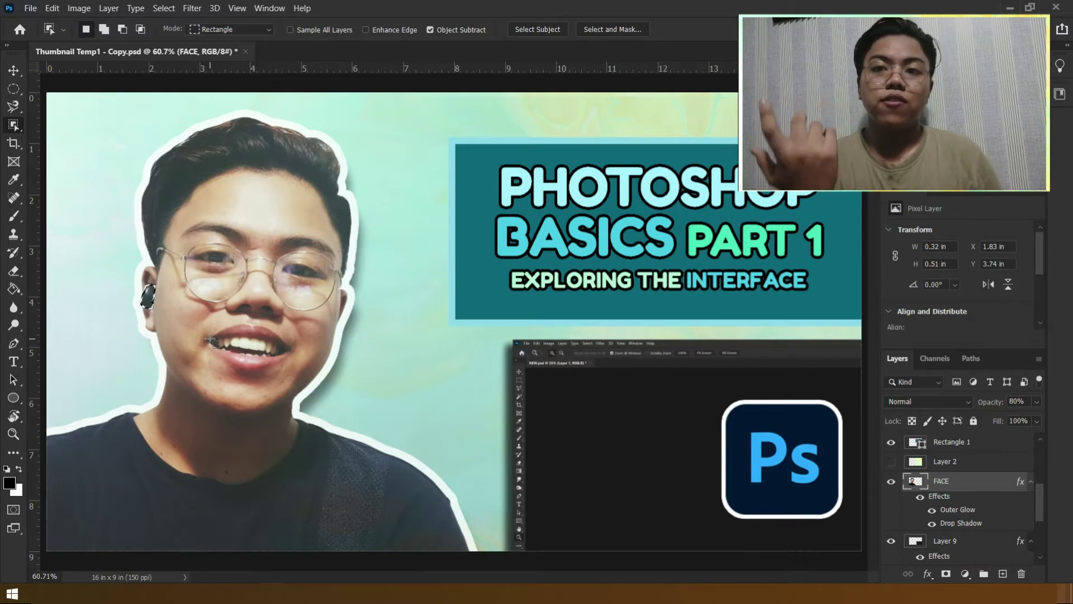
key("ctrl+d")
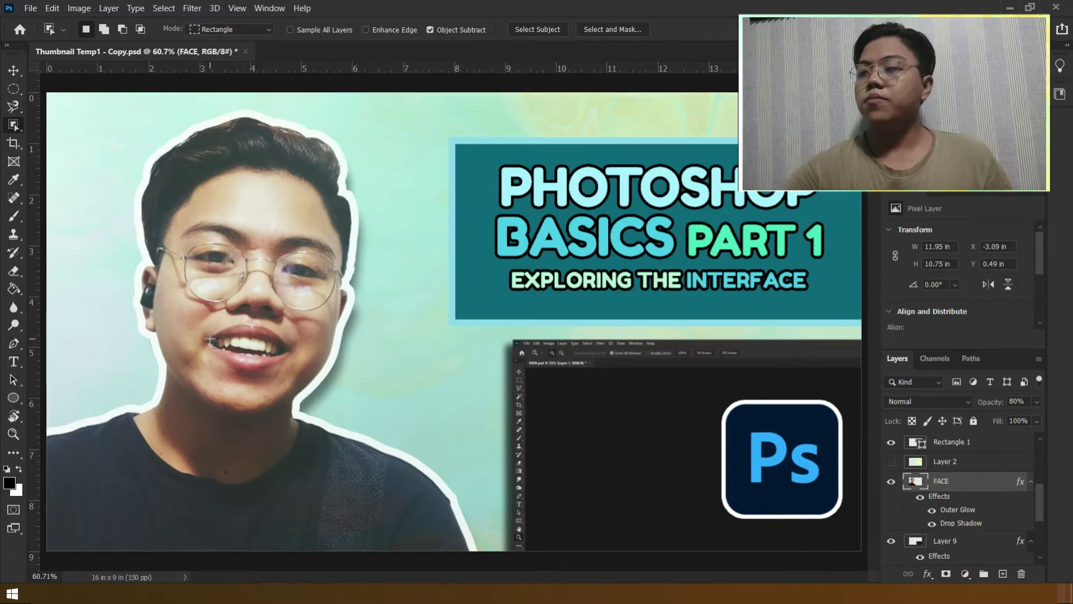
right_click(16, 128)
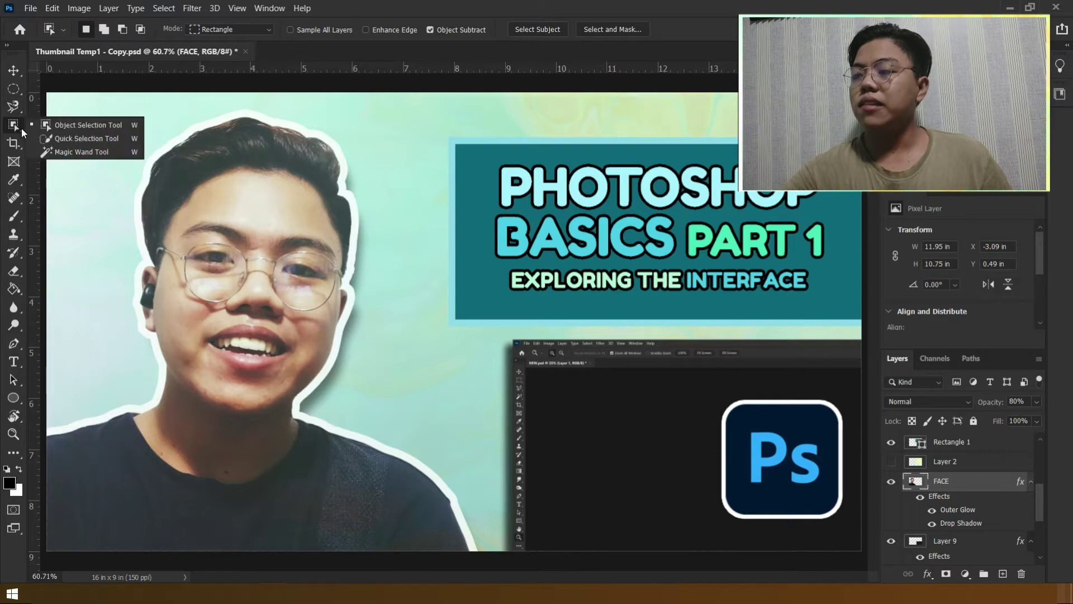
Step: Paint a Quick Selection over the person's shirt, face and hair, then deselect
left_click(43, 140)
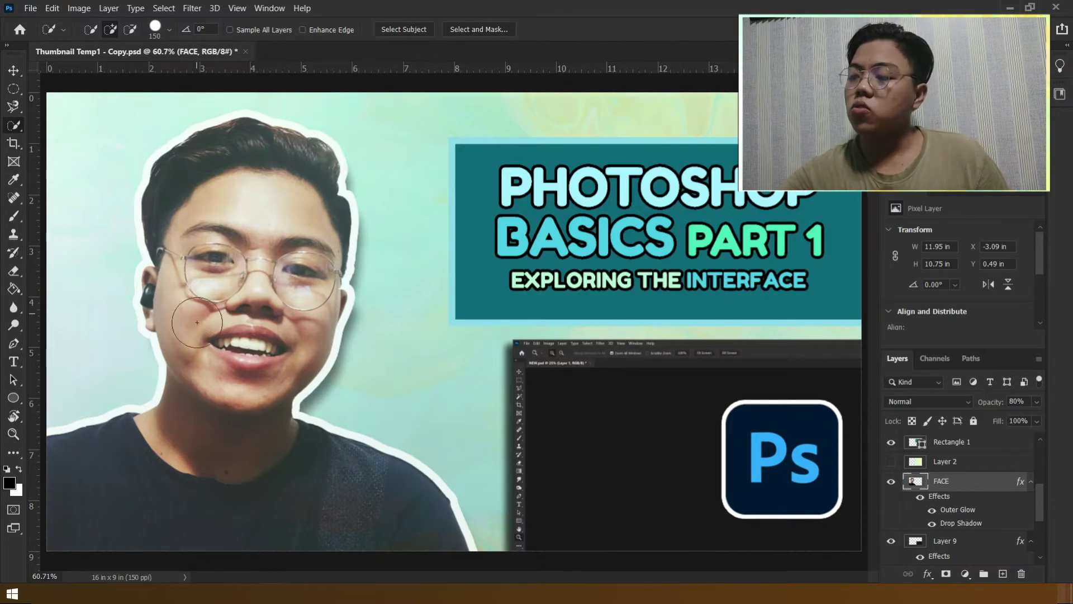
mouse_move(117, 472)
left_mouse_down()
mouse_move(158, 436)
mouse_move(213, 298)
mouse_move(212, 313)
mouse_move(228, 202)
mouse_move(259, 251)
left_mouse_up()
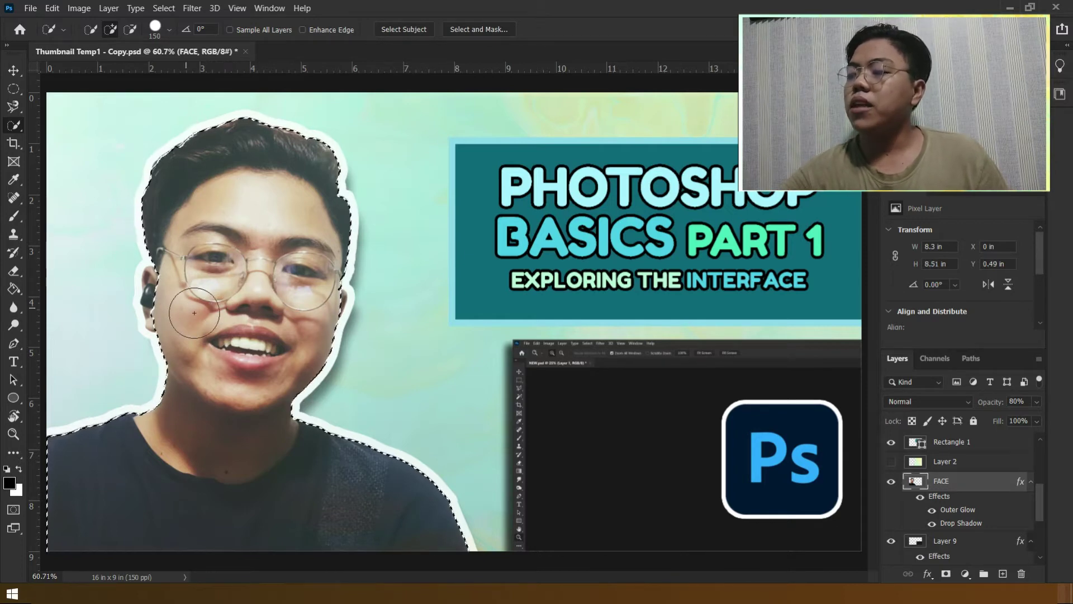
key("ctrl+d")
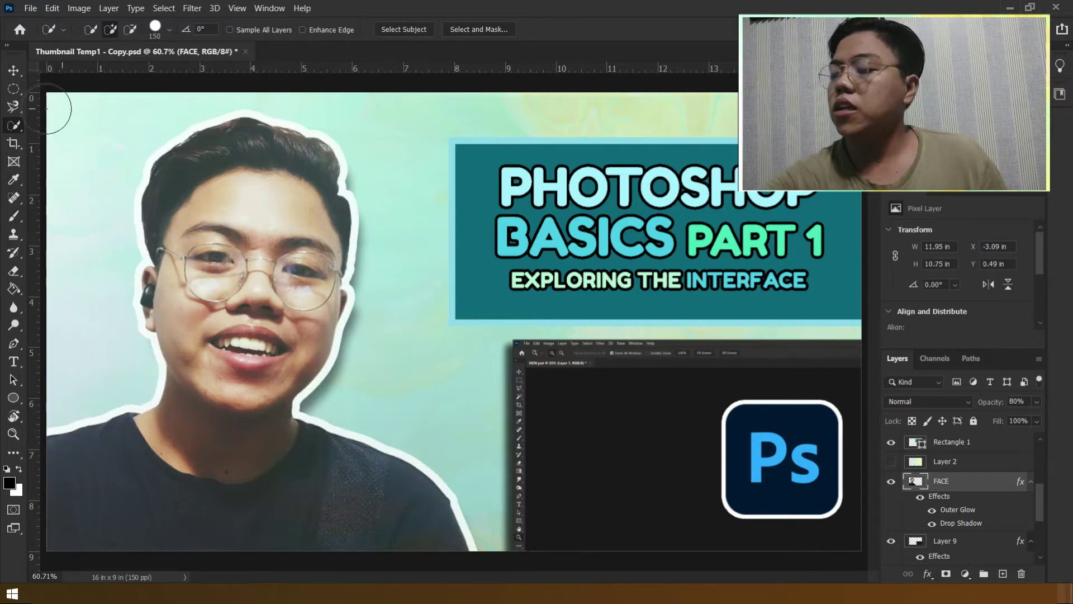
right_click(11, 119)
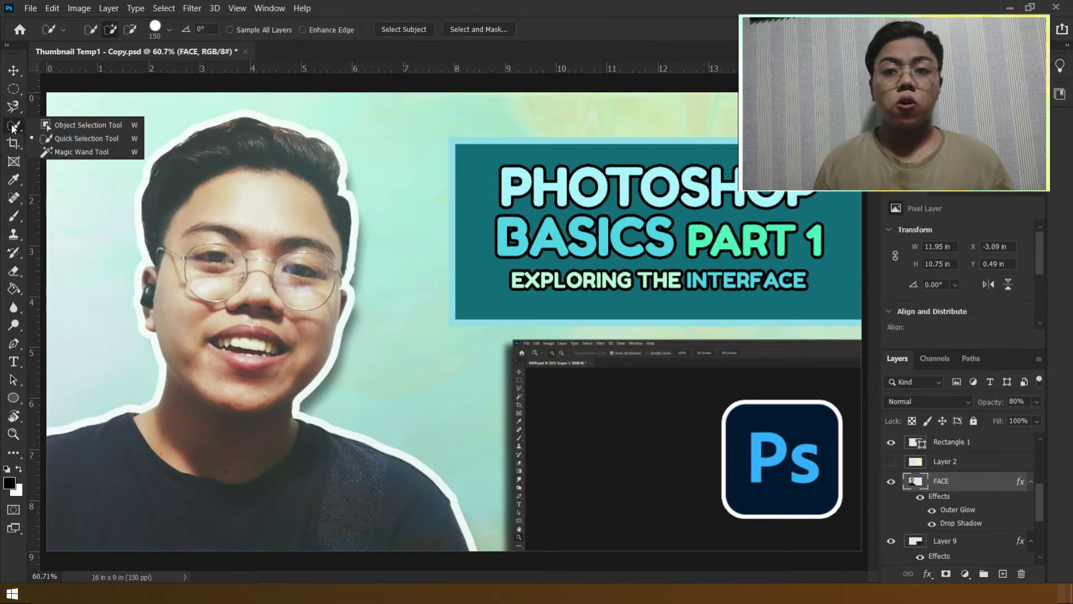
Step: Switch to the Magic Wand, make Layer 10 active, and select then clear the Ps logo
left_click(62, 151)
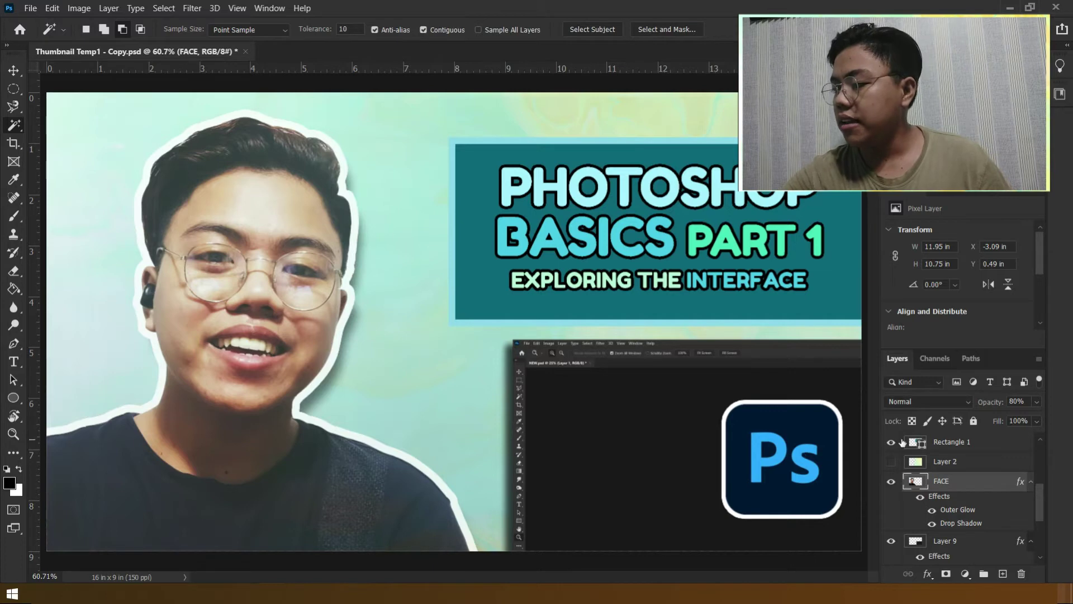
scroll(955, 474, "up", 2)
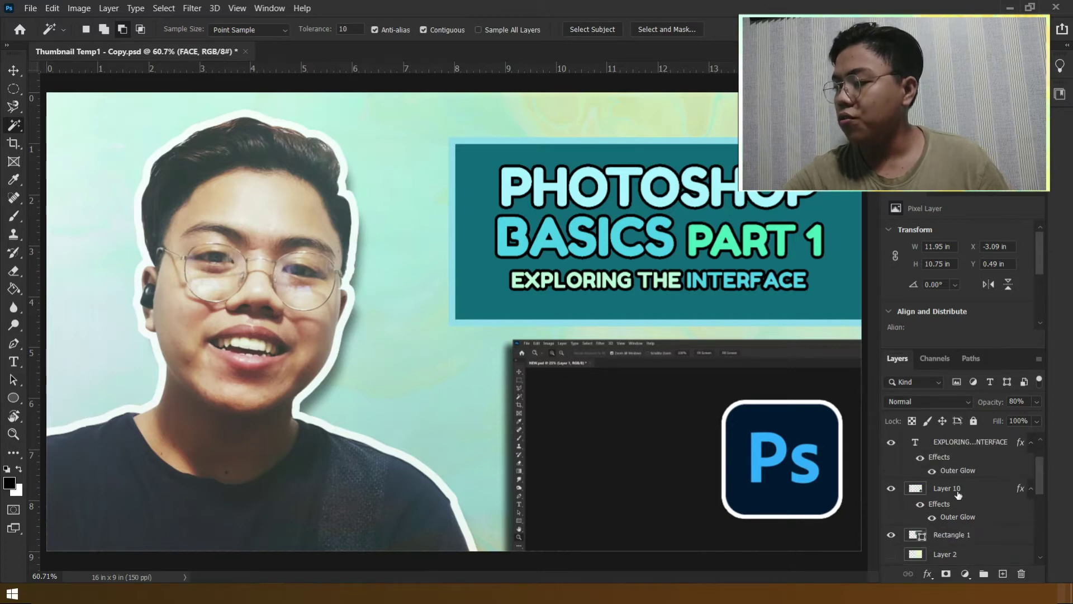
left_click(958, 494)
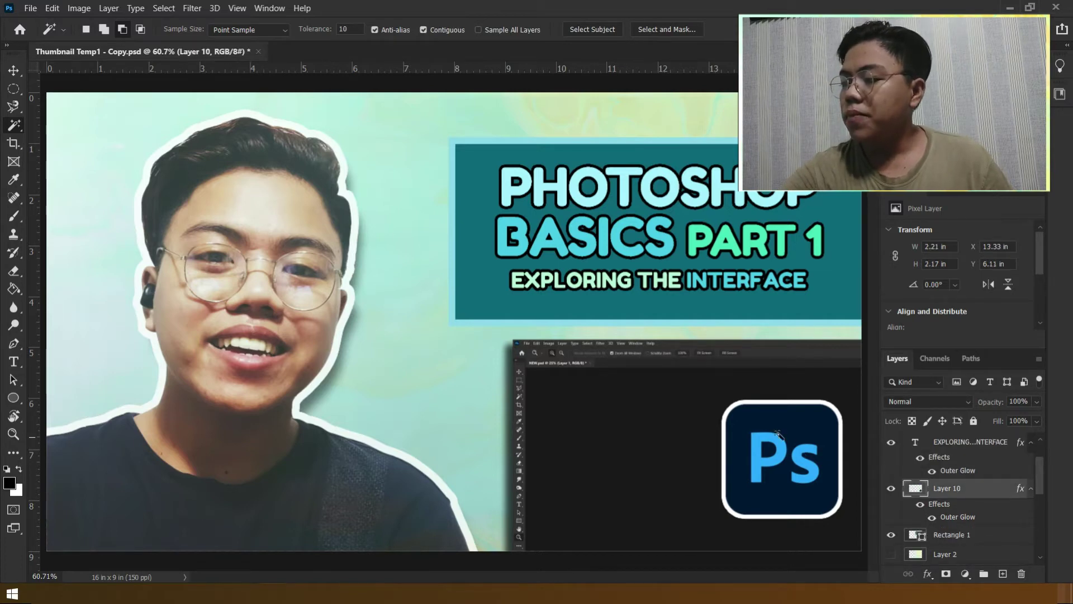
left_click(762, 505)
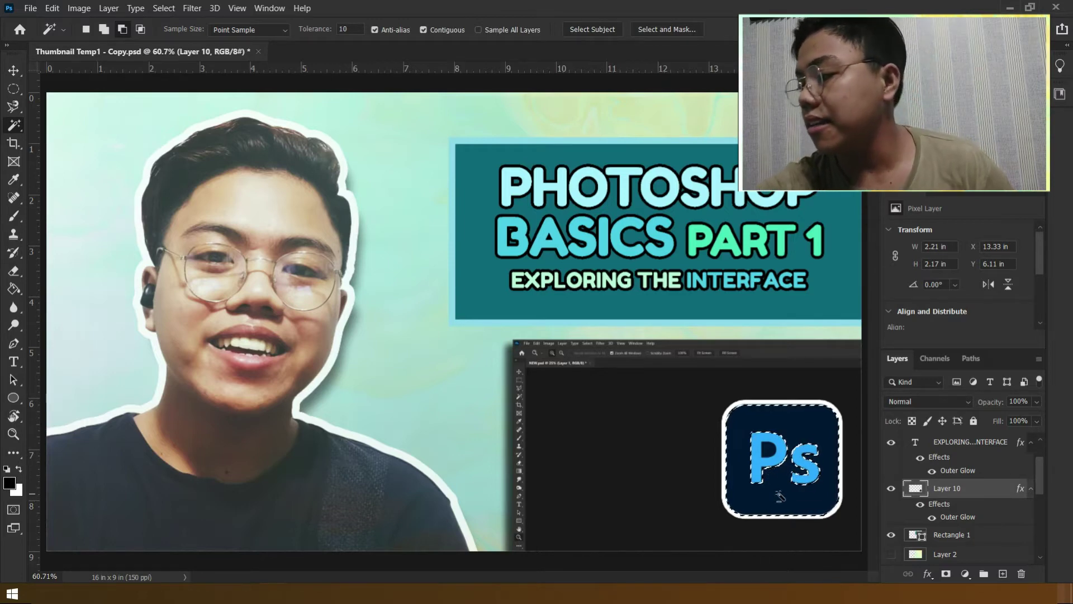
key("ctrl+d")
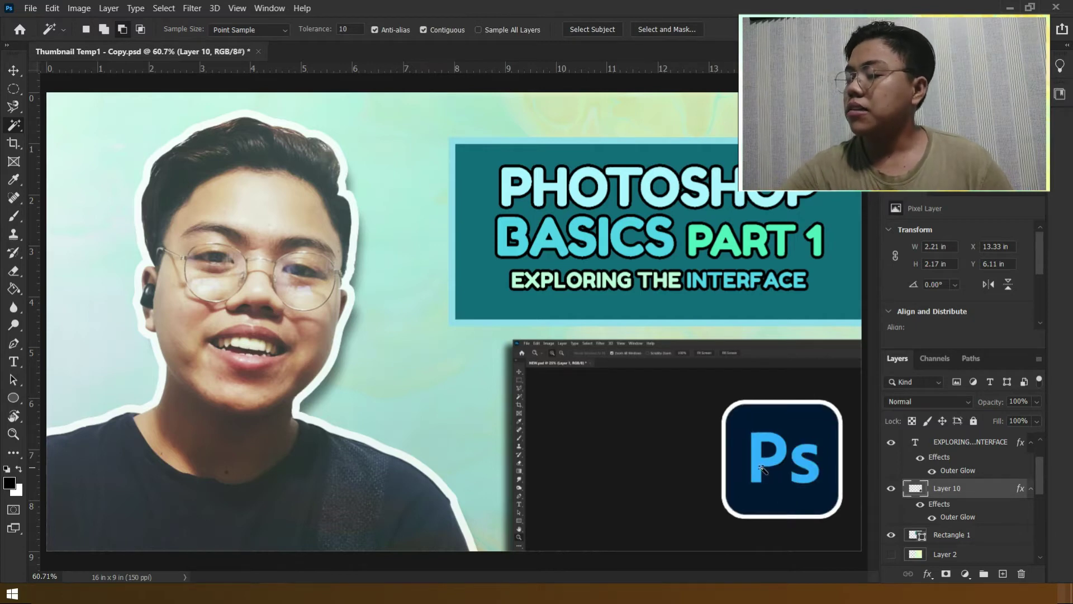
Step: Magic-wand select the P and s letters of the logo, then deselect
left_click(762, 468)
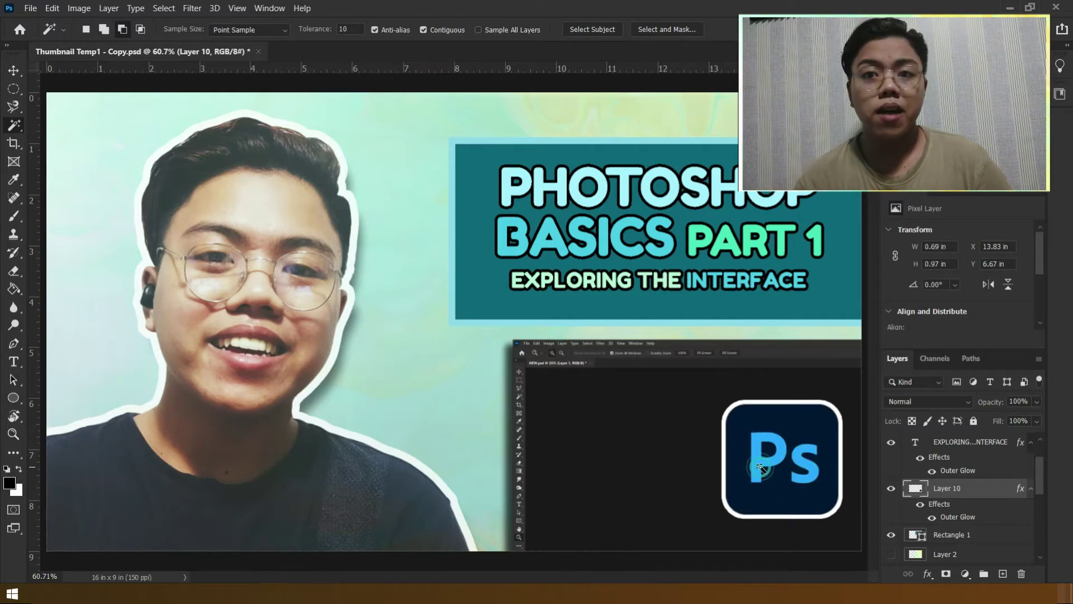
left_click(800, 479, "shift")
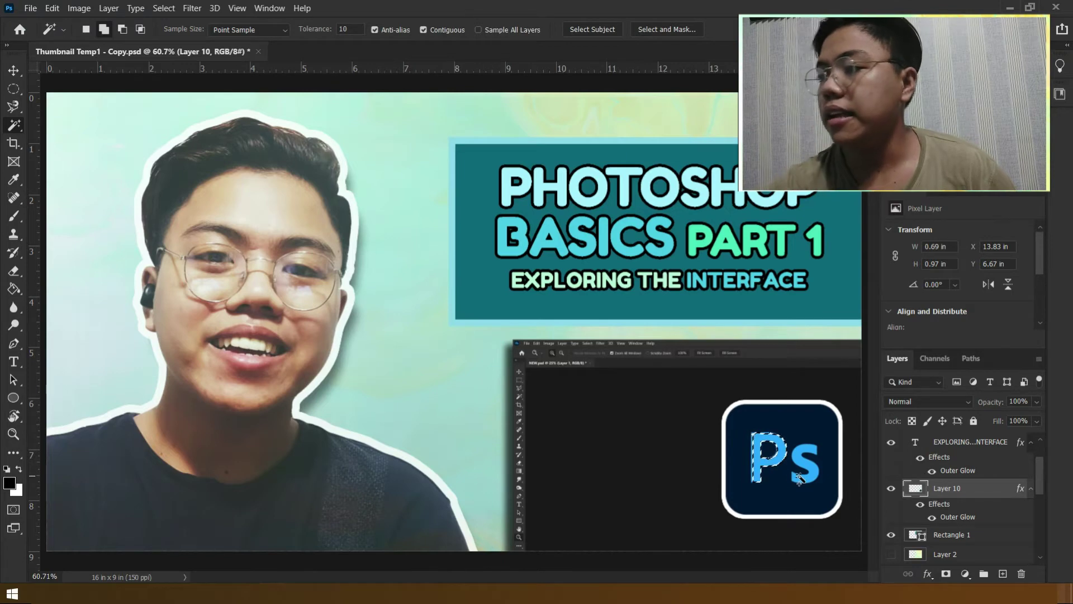
left_click(801, 476, "shift")
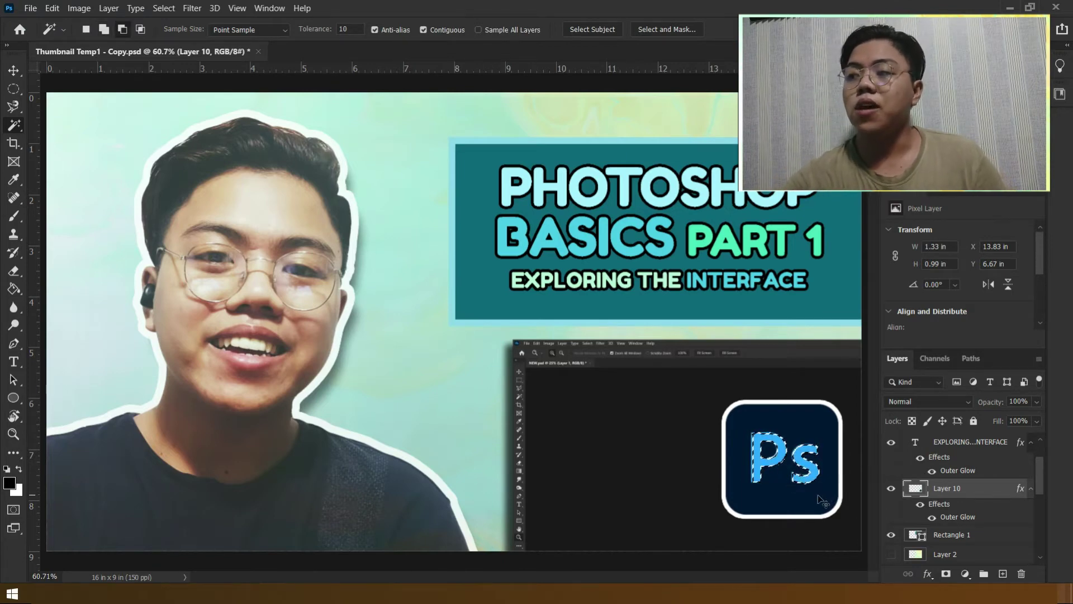
key("ctrl+d")
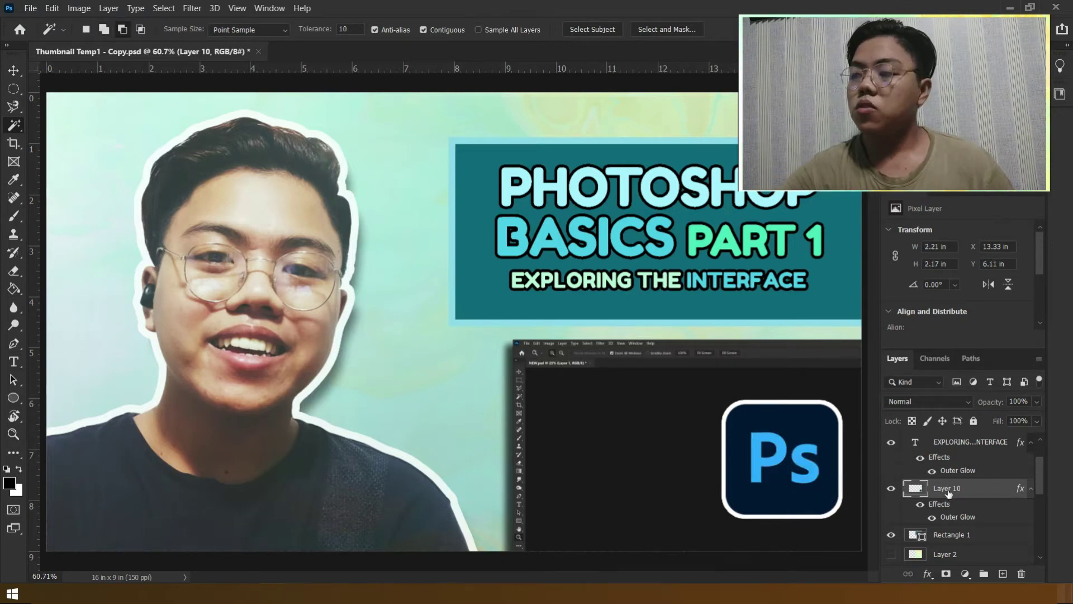
scroll(944, 503, "up", 1)
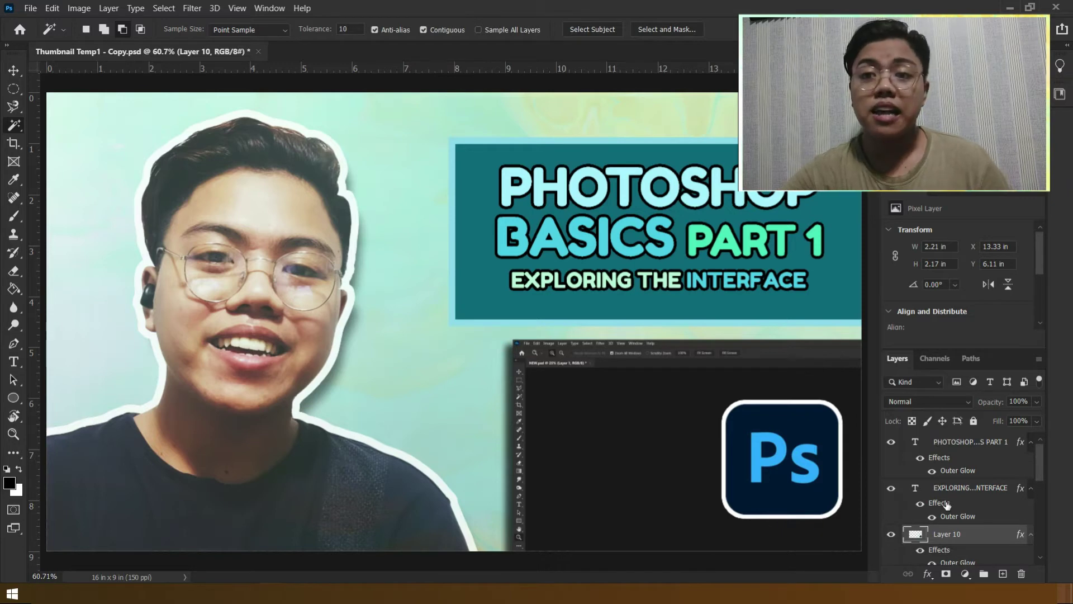
scroll(946, 505, "down", 2)
scroll(946, 504, "down", 1)
scroll(946, 505, "up", 2)
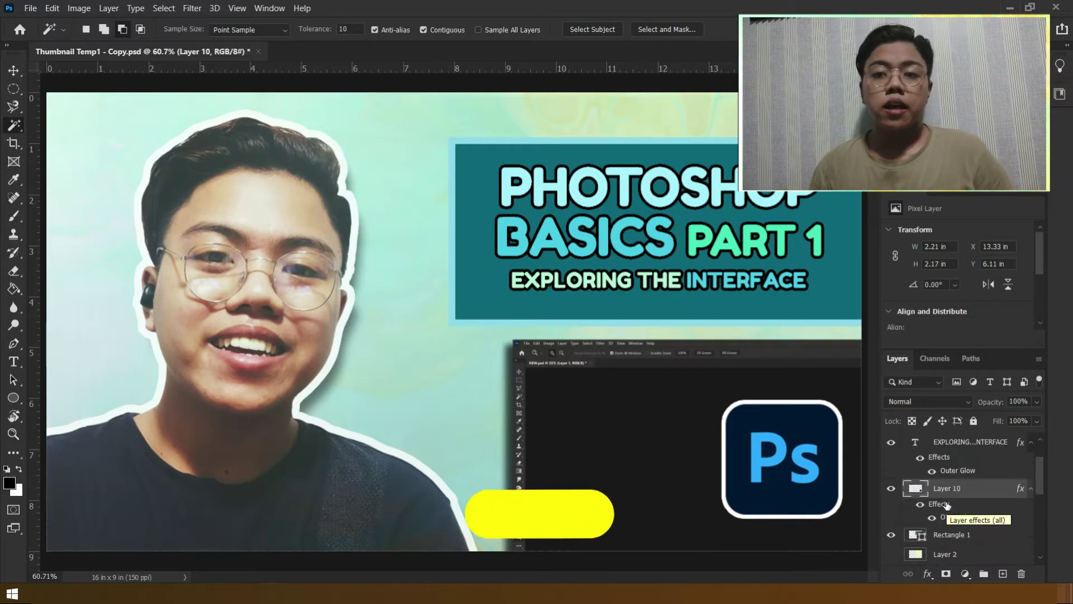
scroll(947, 506, "up", 1)
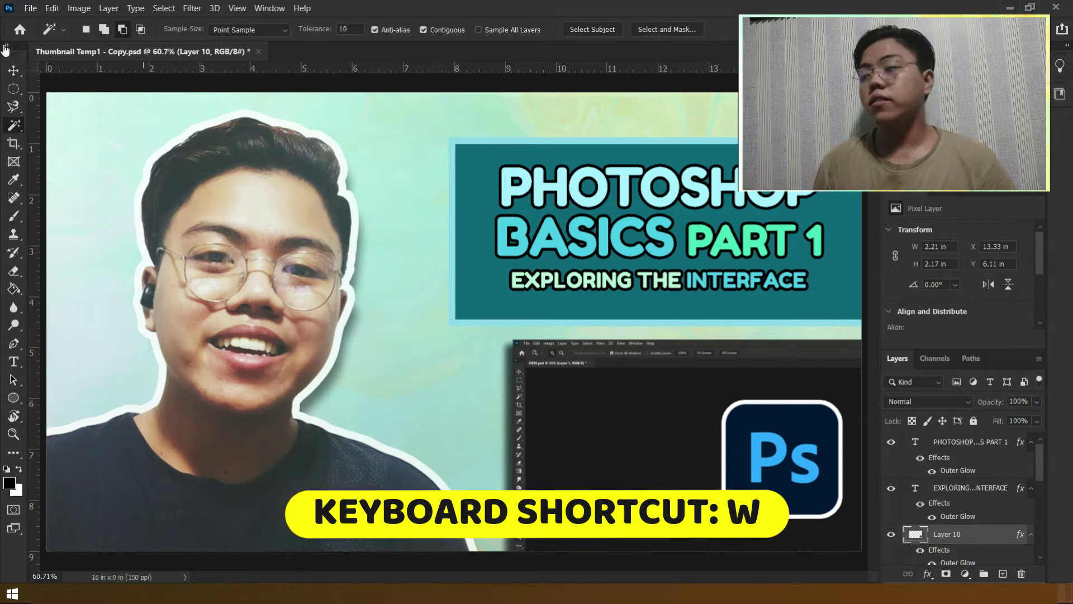
left_click(15, 146)
right_click(15, 147)
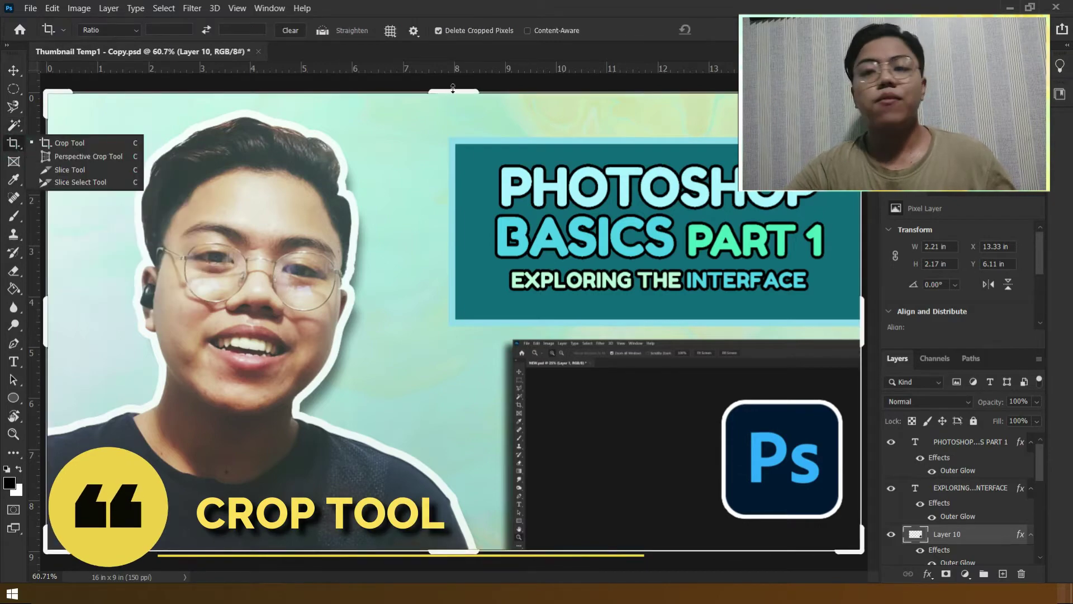
left_click_drag(454, 91, 438, 398)
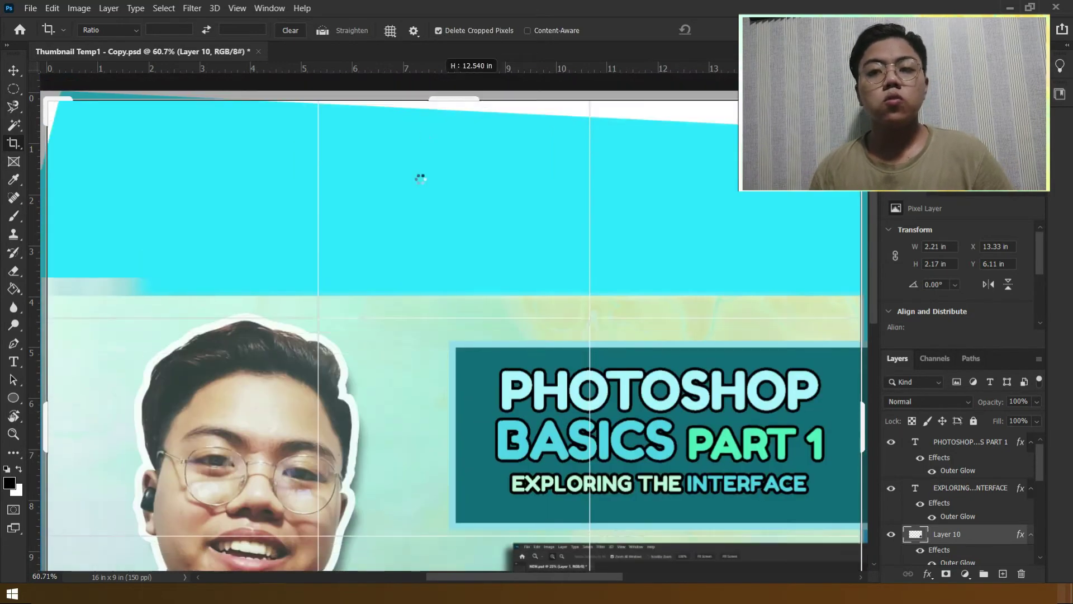
mouse_move(439, 398)
left_mouse_down()
mouse_move(418, 143)
mouse_move(421, 197)
left_mouse_up()
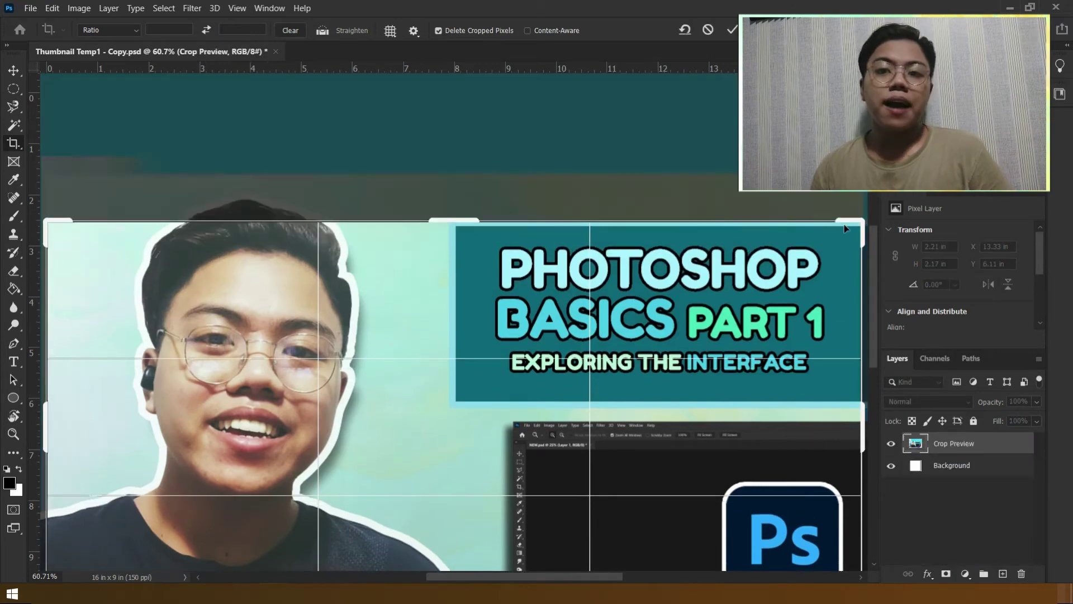
mouse_move(853, 227)
left_mouse_down()
mouse_move(601, 232)
mouse_move(657, 238)
left_mouse_up()
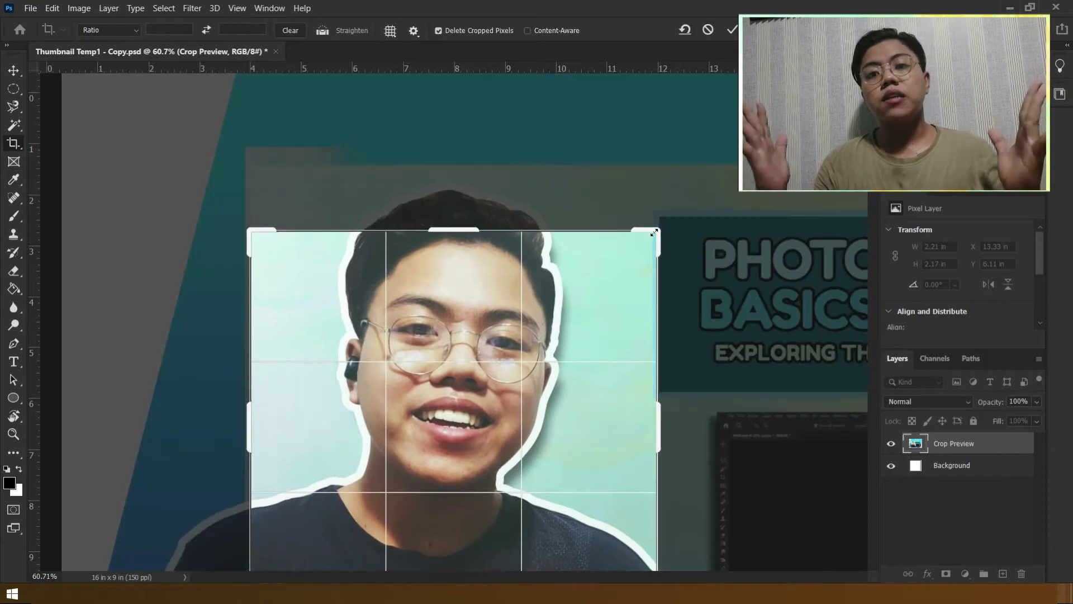
key("Return")
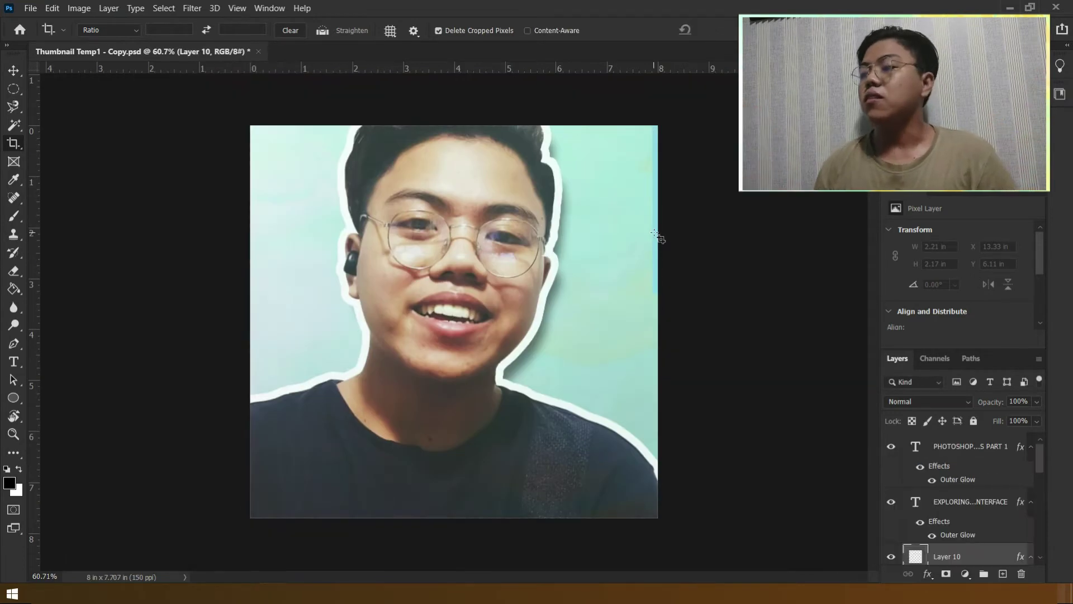
key("ctrl+z")
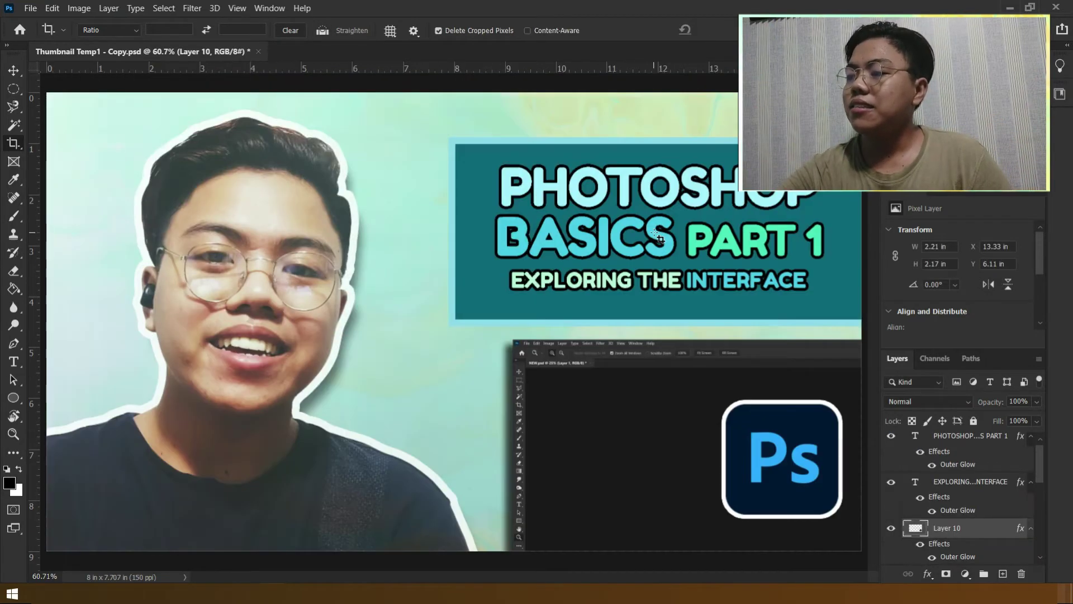
Step: With the Frame Tool on the FACE layer, draw a placeholder frame over the portrait
left_click(13, 162)
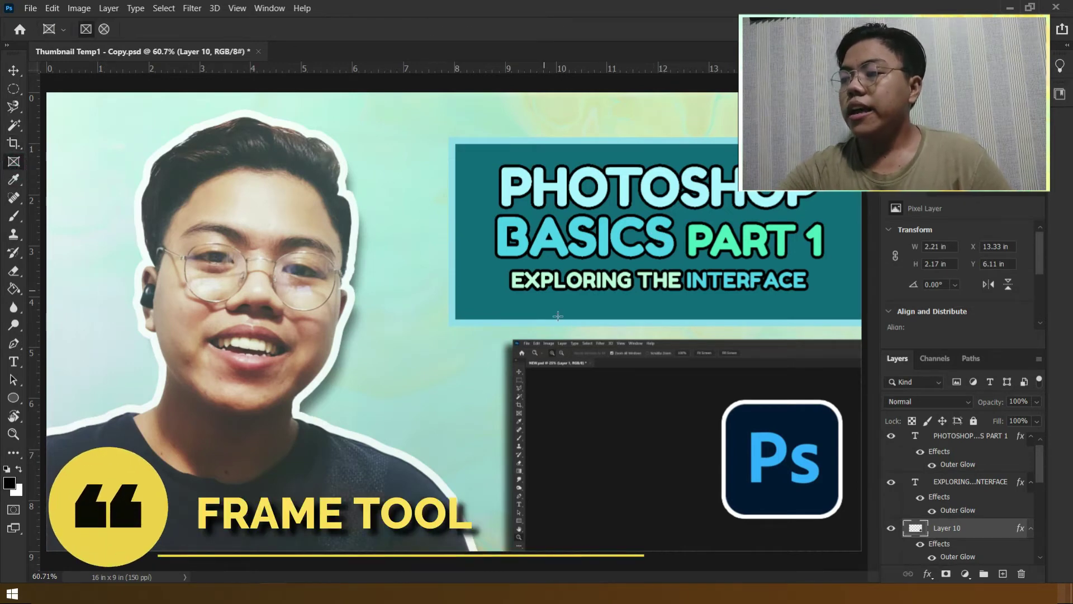
scroll(1005, 534, "down", 2)
scroll(1005, 534, "down", 1)
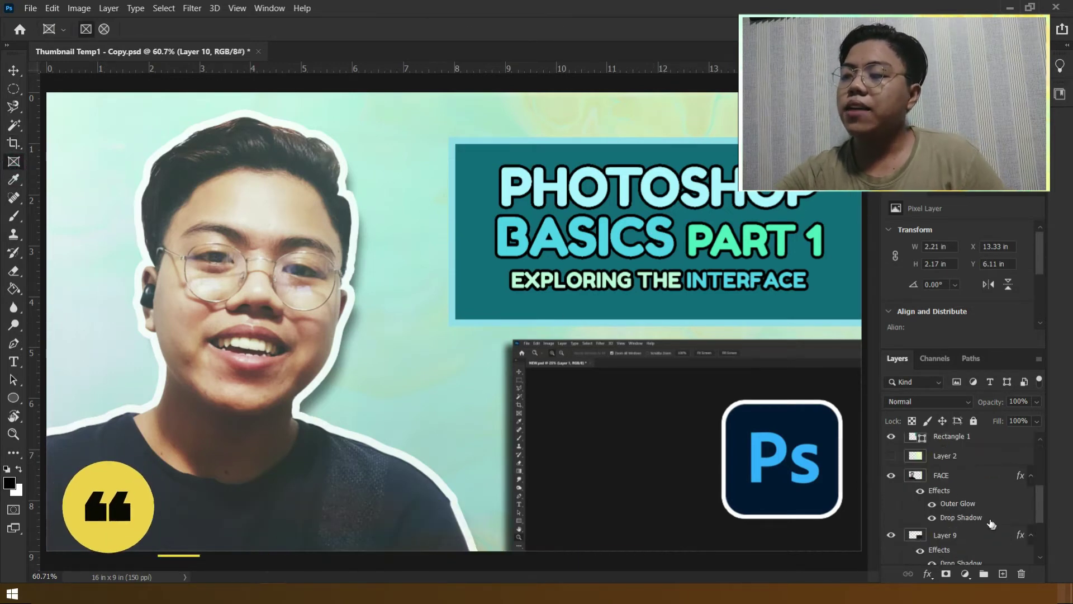
left_click(968, 479)
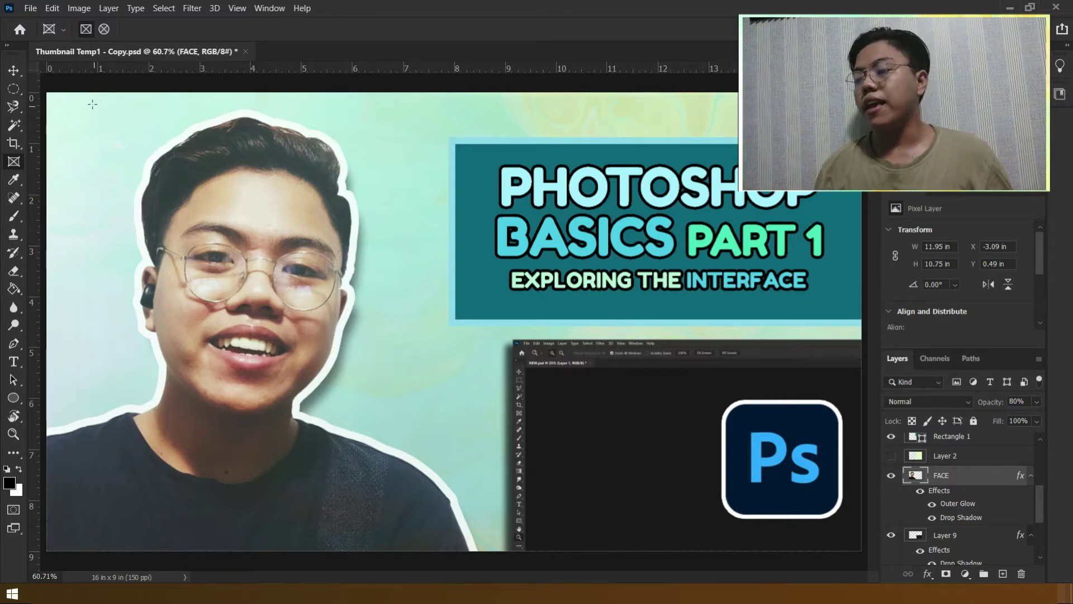
mouse_move(92, 104)
left_mouse_down()
mouse_move(354, 482)
mouse_move(387, 550)
left_mouse_up()
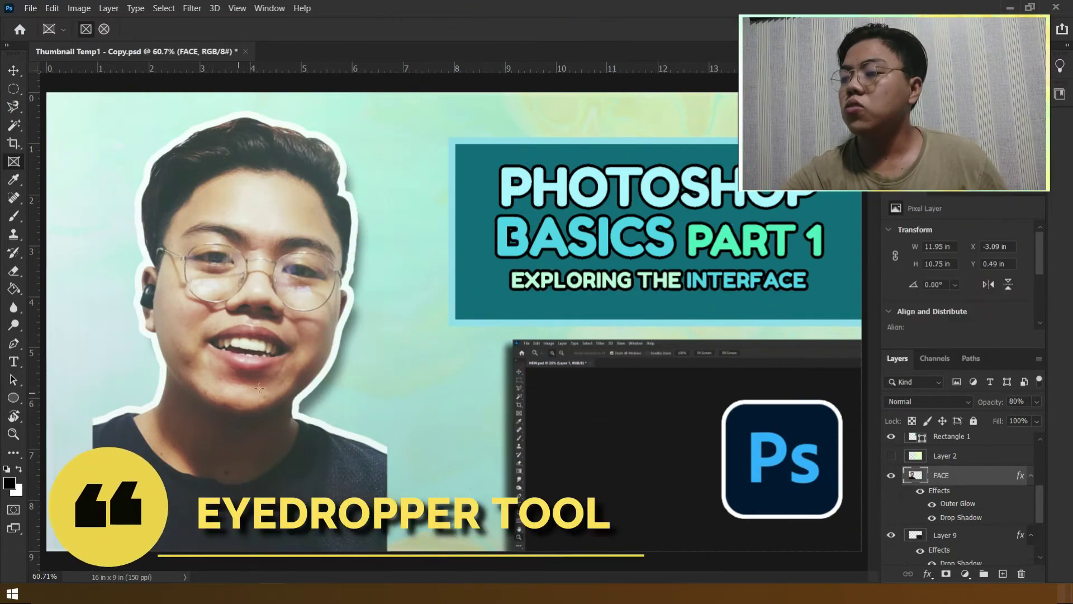
left_click(13, 180)
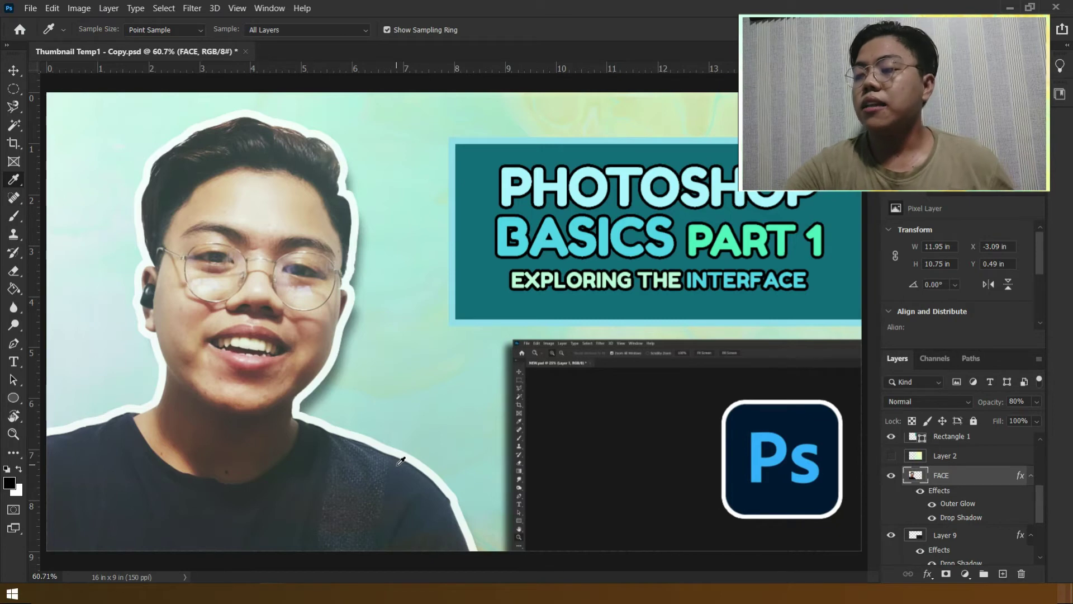
left_click(397, 463)
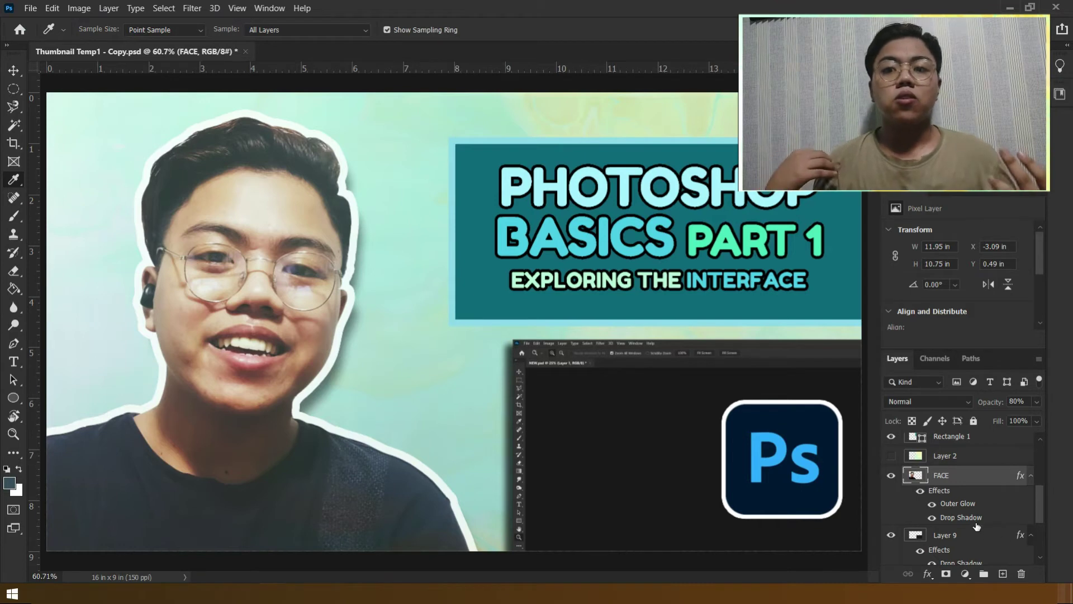
scroll(976, 526, "down", 5)
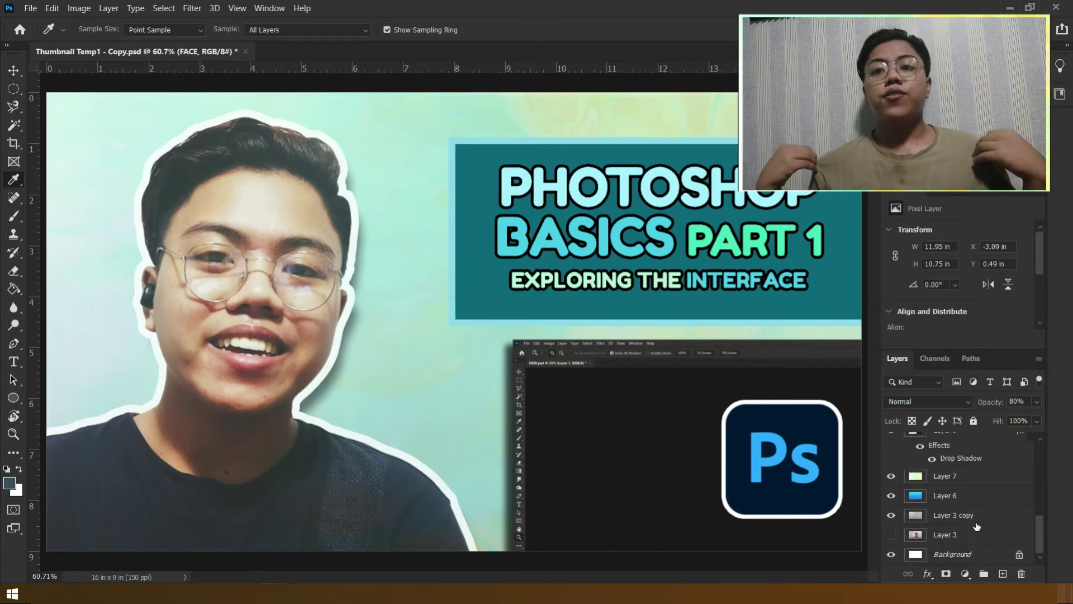
scroll(977, 526, "up", 3)
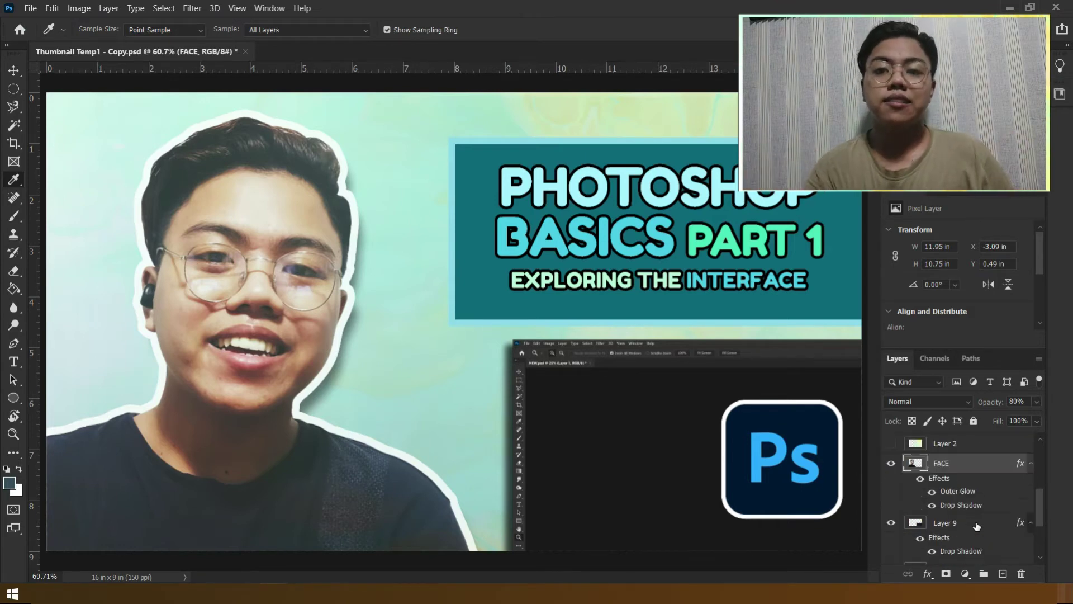
scroll(977, 526, "down", 3)
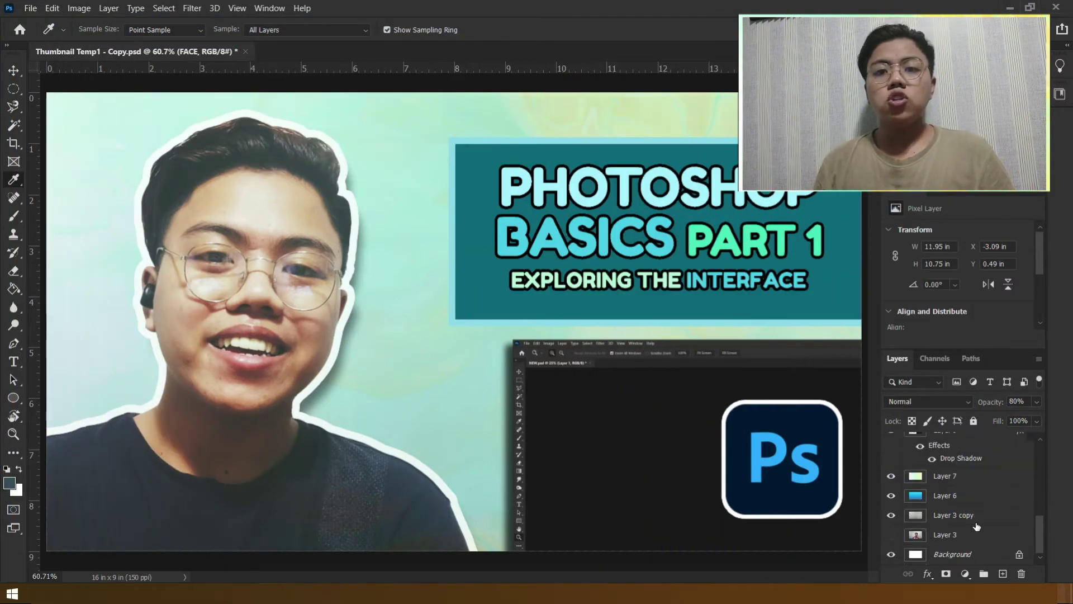
scroll(976, 526, "up", 3)
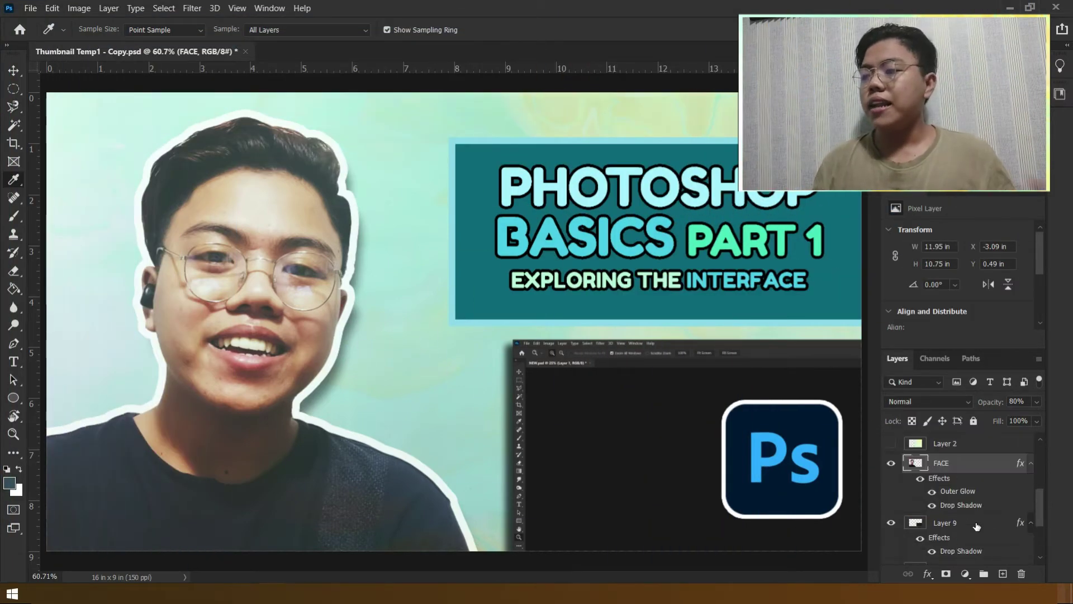
Step: Pick the Spot Healing Brush and zoom in on the face
left_click(21, 204)
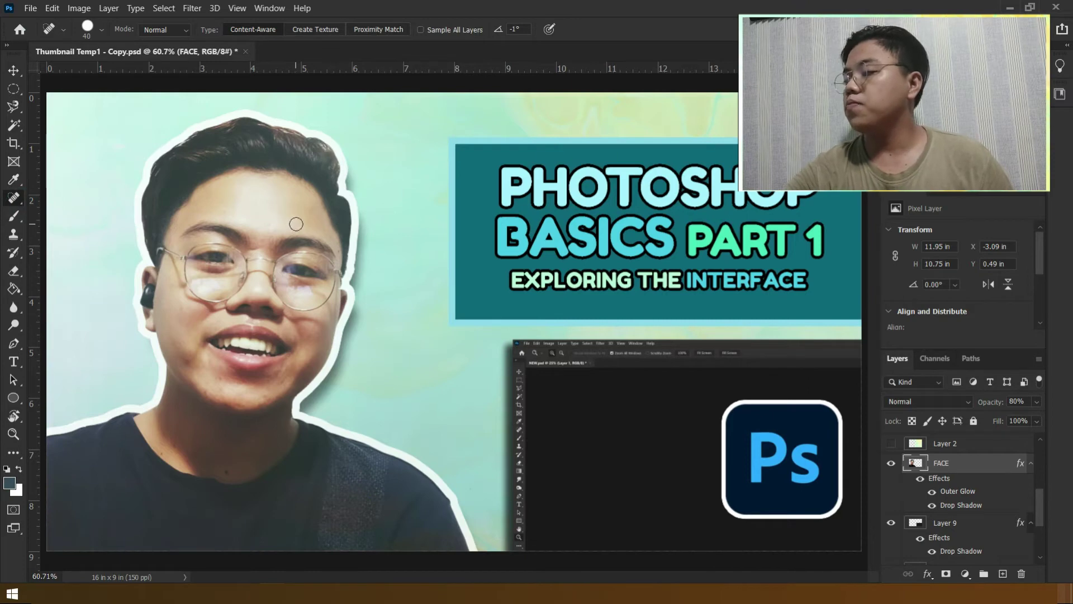
scroll(974, 448, "up", 3)
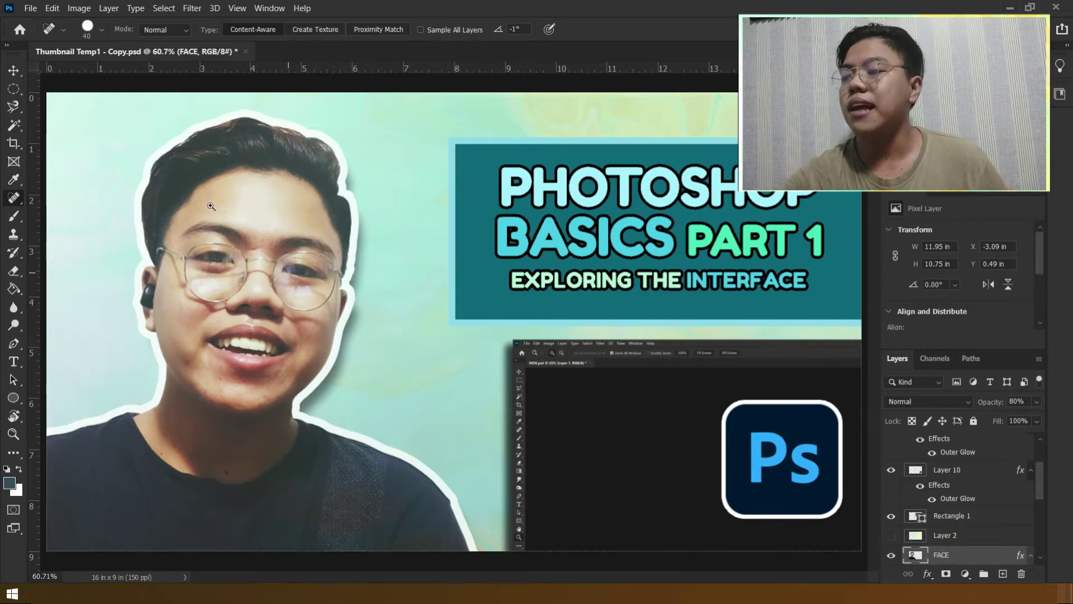
key("z")
left_click_drag(162, 162, 427, 349)
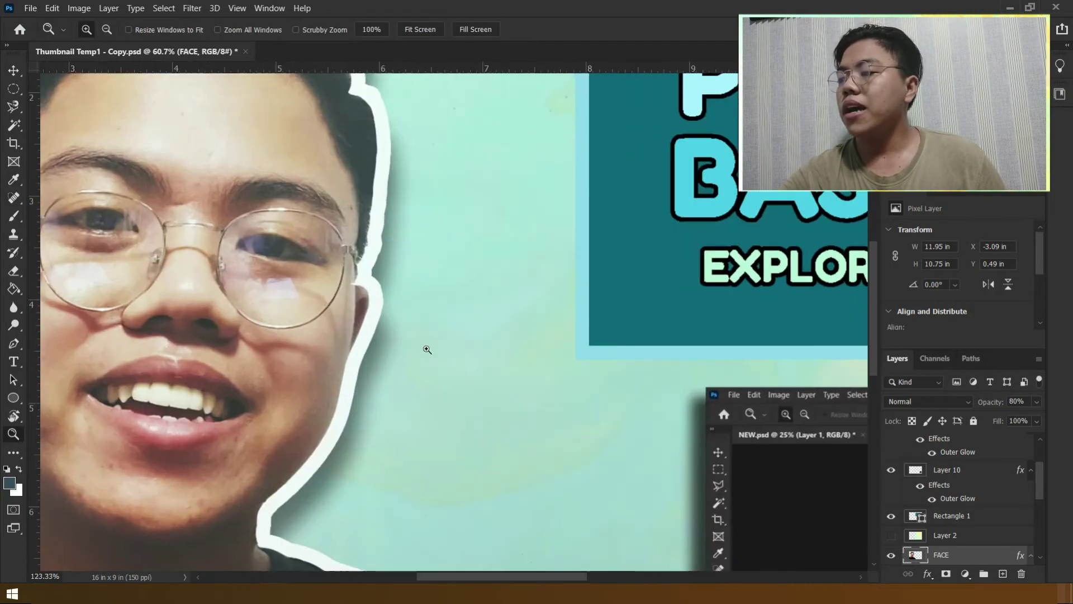
Step: Fit the image on screen, then zoom closely into the eye and temple
key("i")
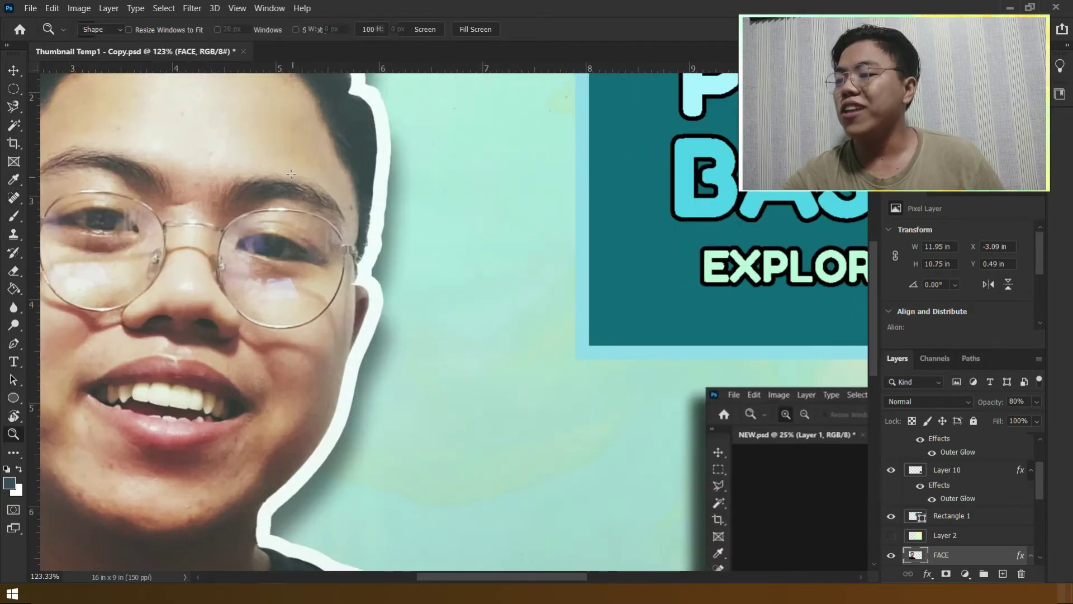
key("z")
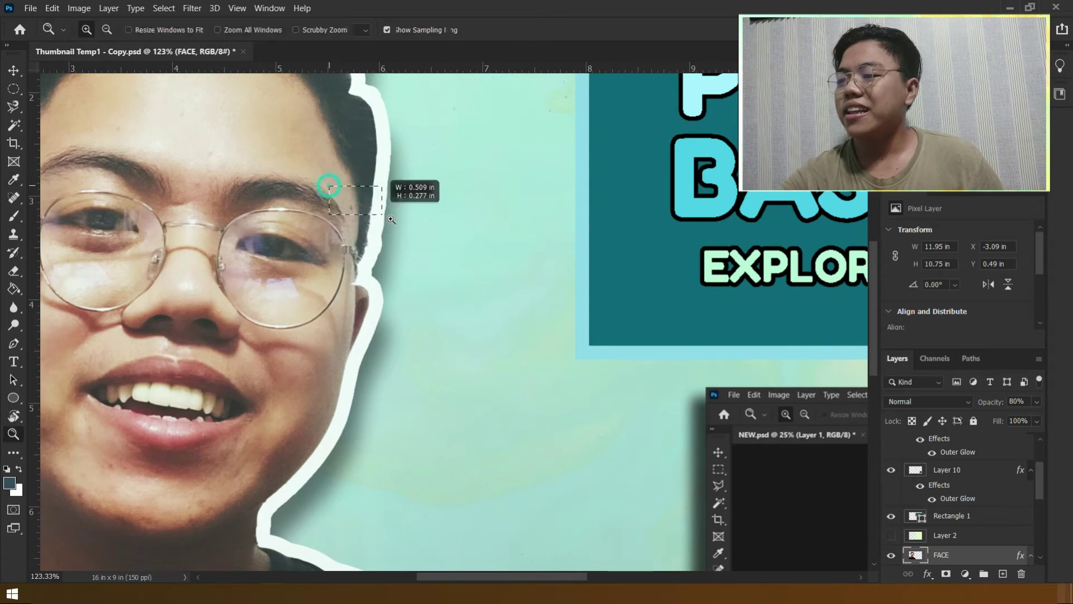
left_click_drag(390, 180, 441, 205)
right_click(404, 312)
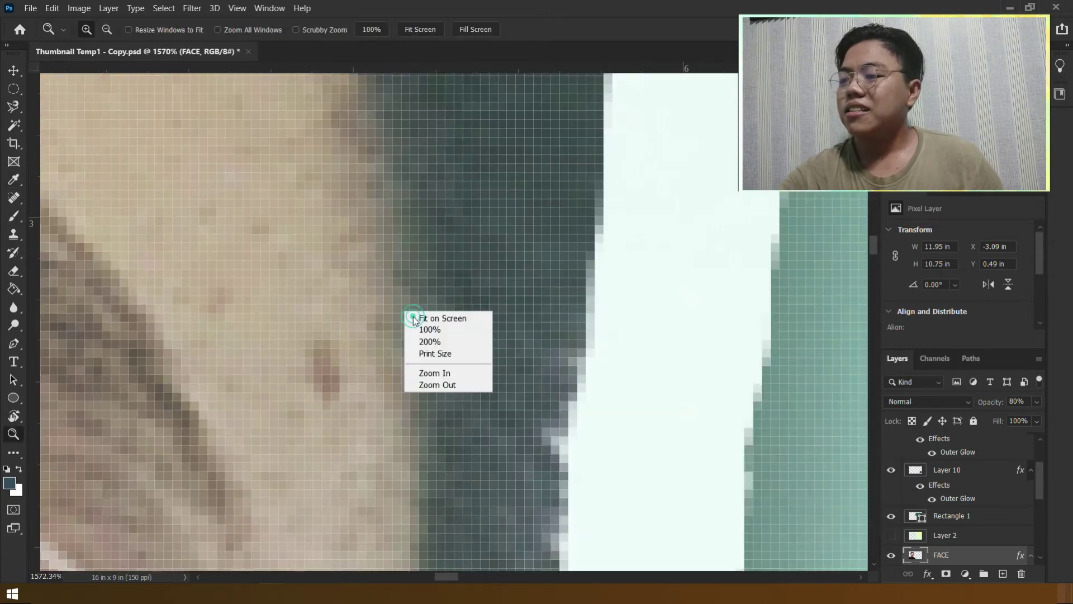
left_click(428, 314)
left_click_drag(240, 179, 441, 285)
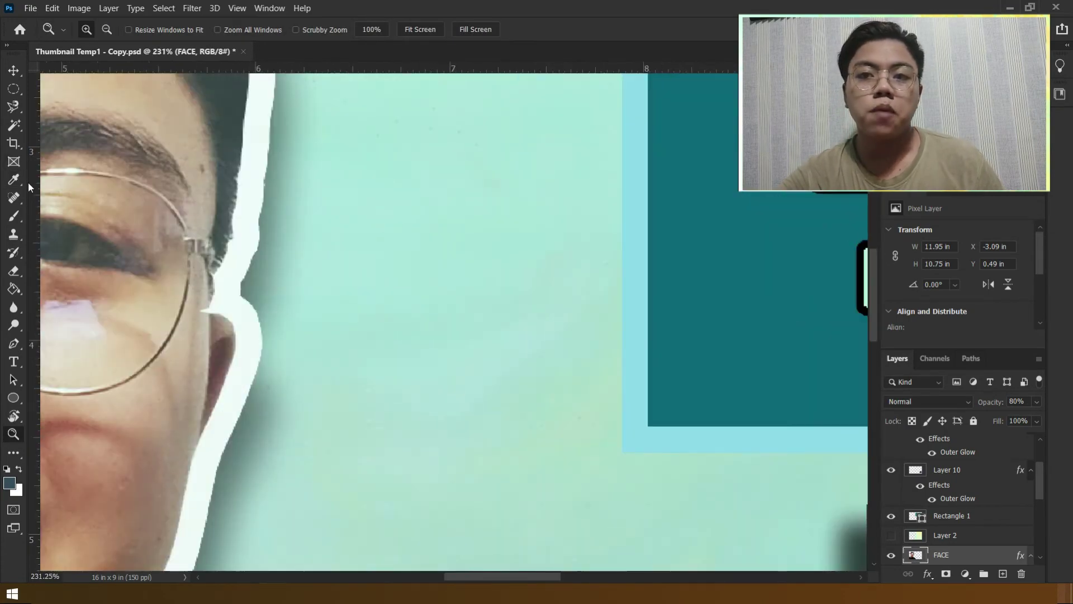
Step: Remove the dark mole near the eyebrow with a smaller Spot Healing Brush
left_click(21, 203)
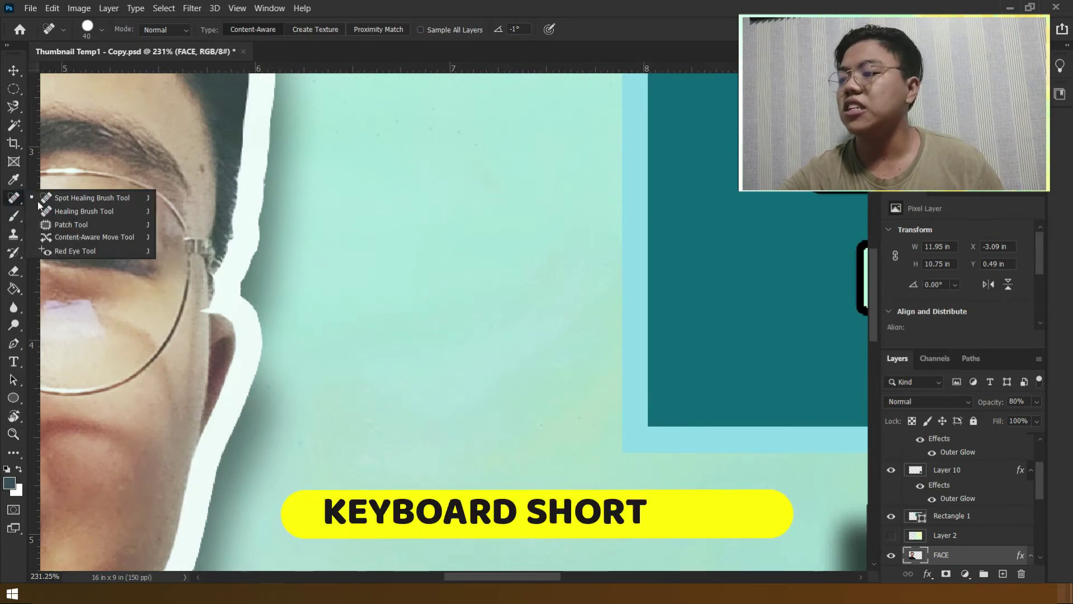
left_click(93, 198)
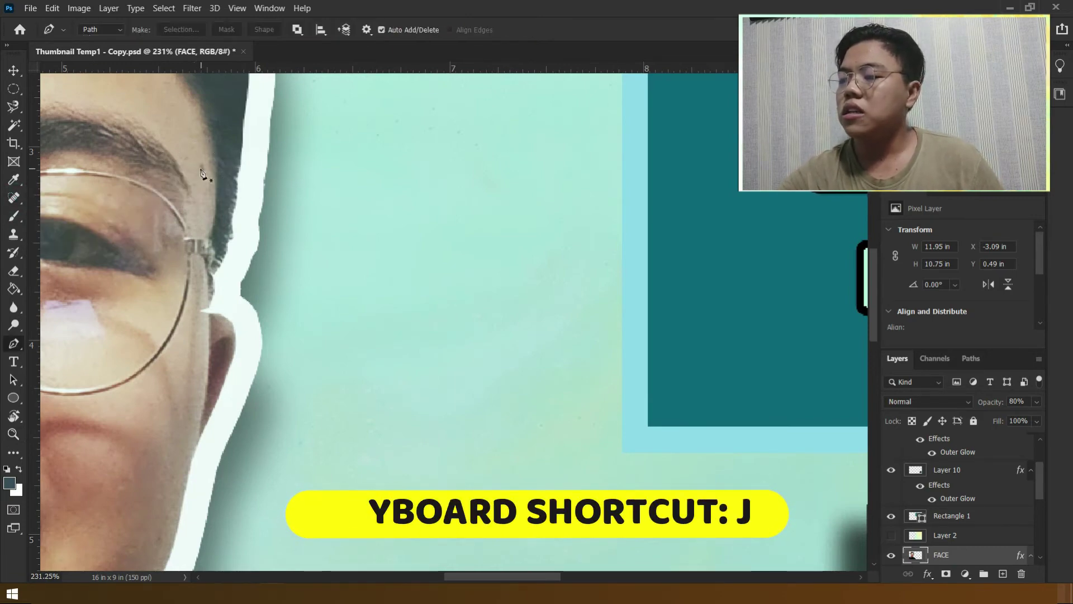
key("bracketleft")
key("bracketleft")
key("bracketleft")
key("bracketleft")
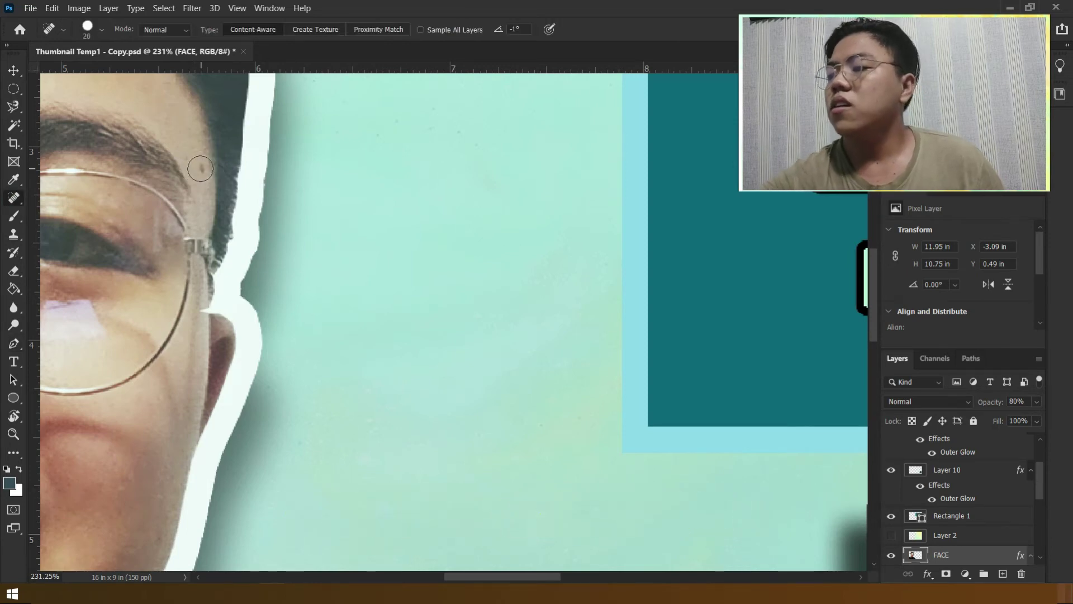
left_click(201, 168)
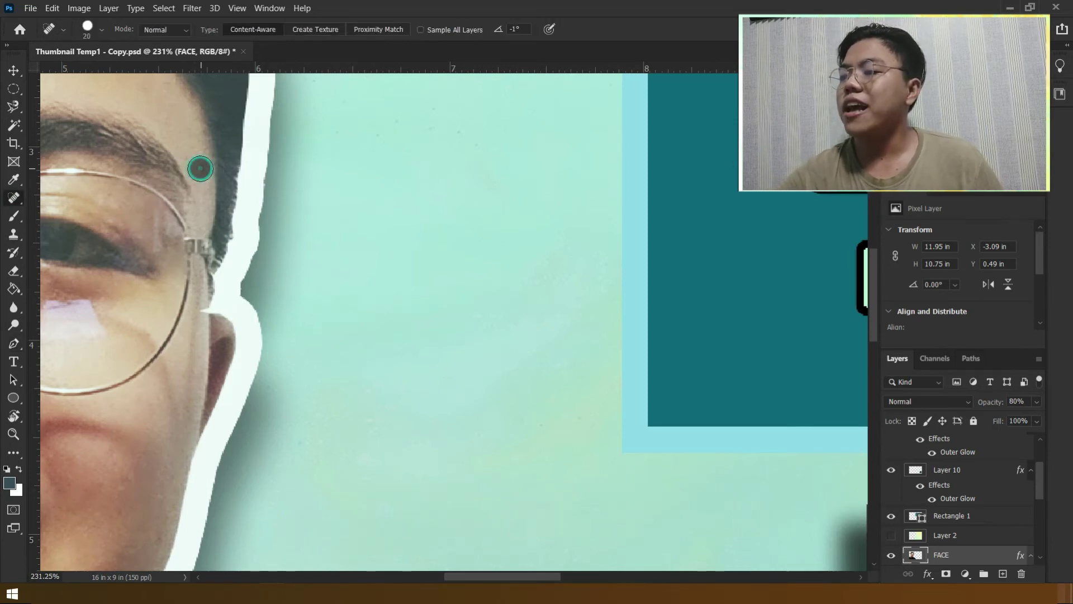
Step: Zoom into the eyebrow to check the fix, then fit the thumbnail on screen
key("z")
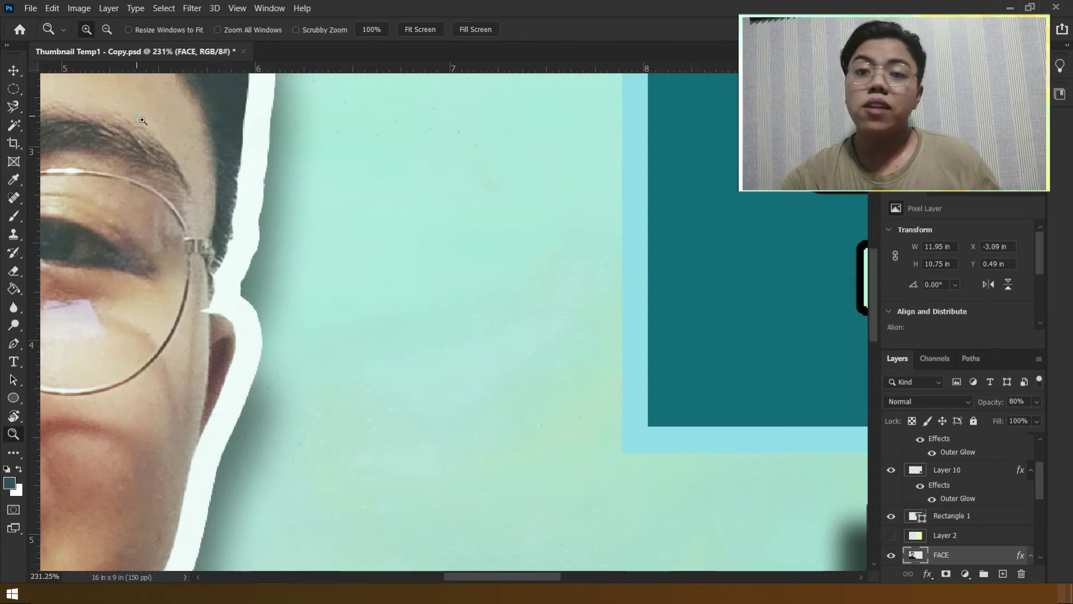
left_click_drag(142, 120, 269, 200)
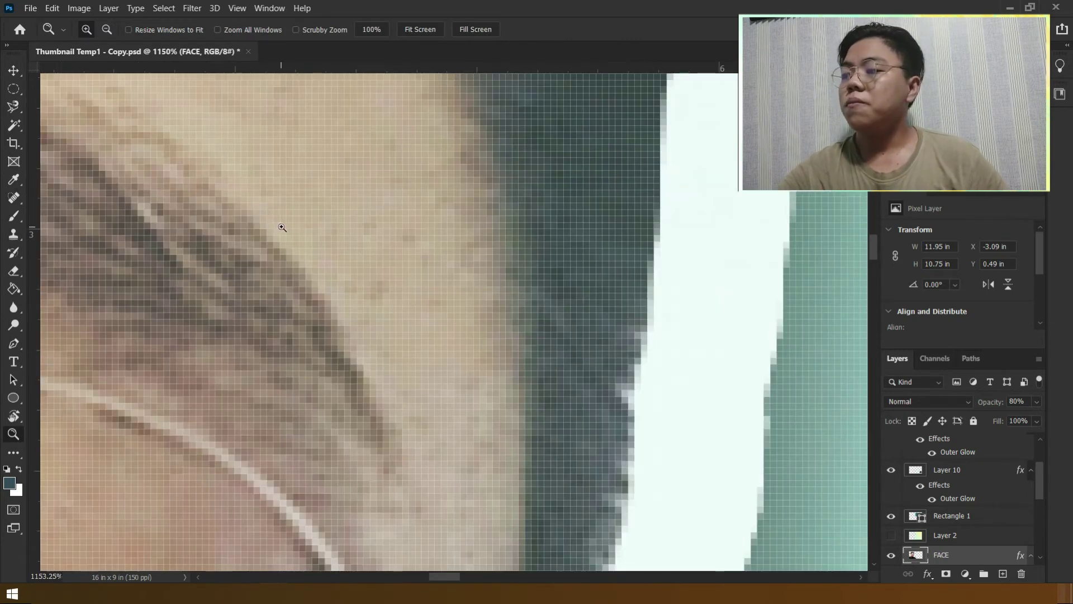
right_click(282, 227)
left_click(290, 230)
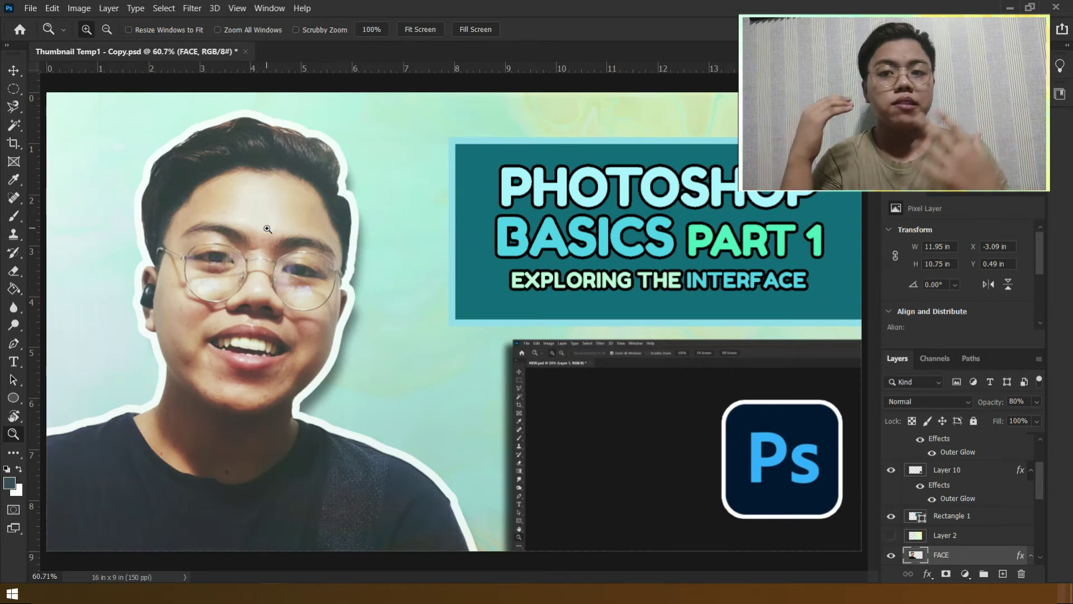
key("j")
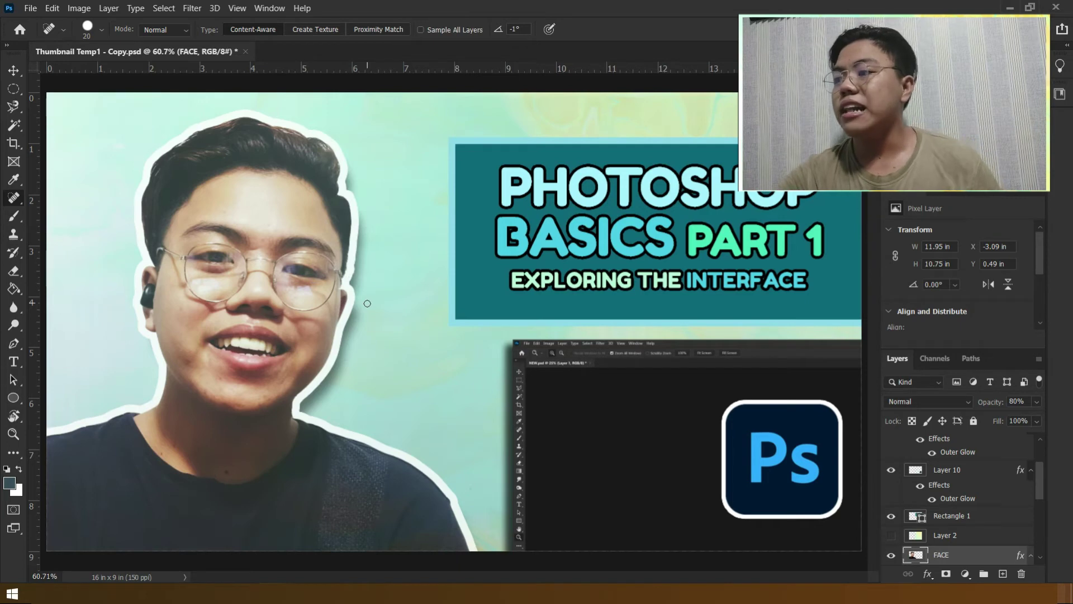
Step: With the Healing Brush, sample the glasses area and paint it onto the forehead
right_click(10, 206)
left_click(72, 212)
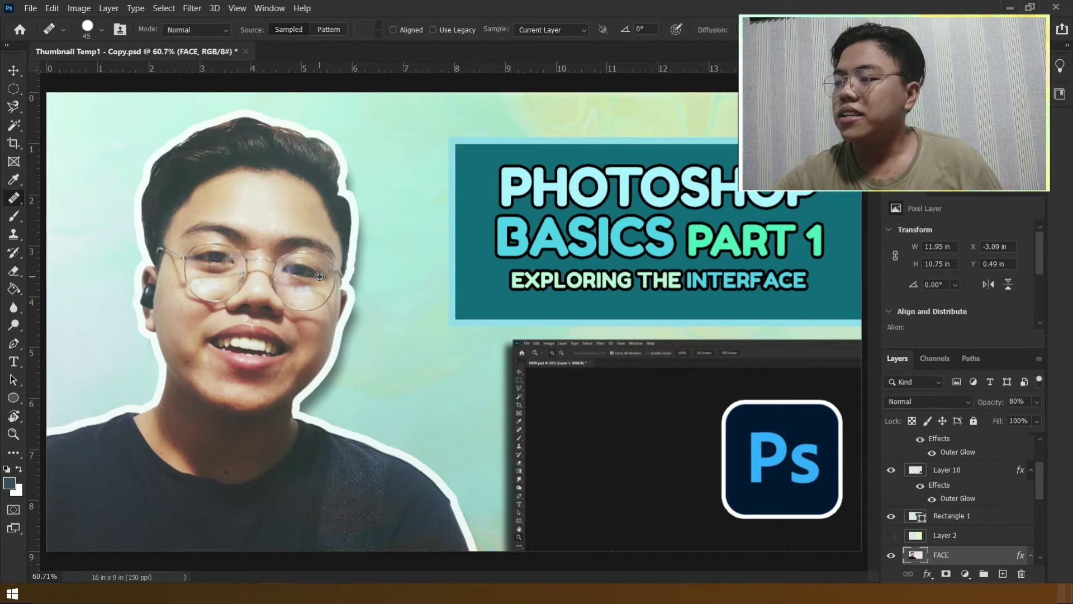
left_click(313, 274, "alt")
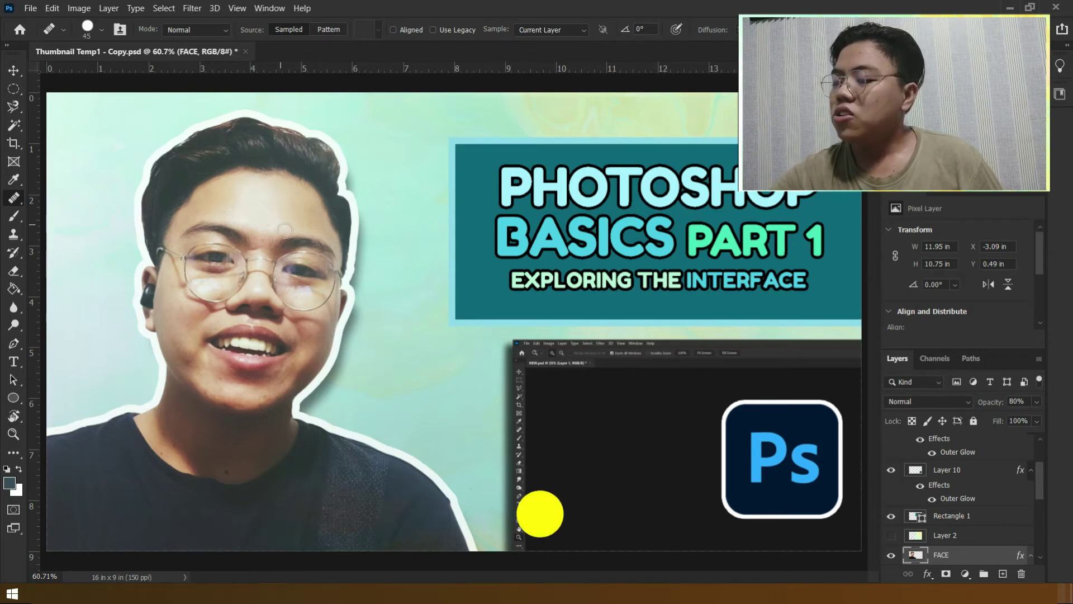
mouse_move(299, 224)
left_mouse_down()
mouse_move(259, 223)
mouse_move(267, 213)
left_mouse_up()
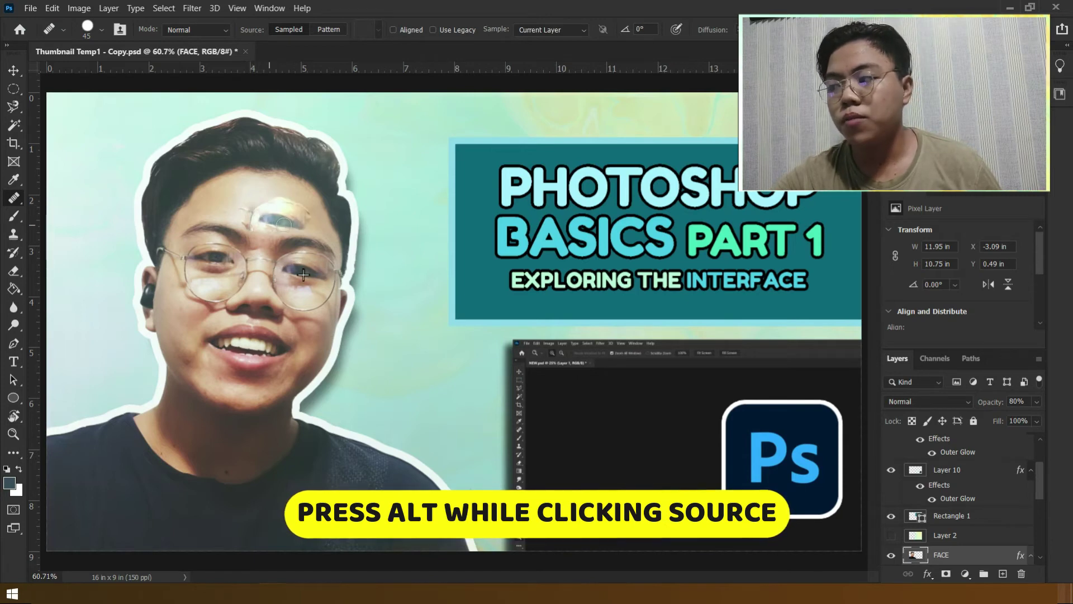
left_click(317, 274, "alt")
left_click(283, 226)
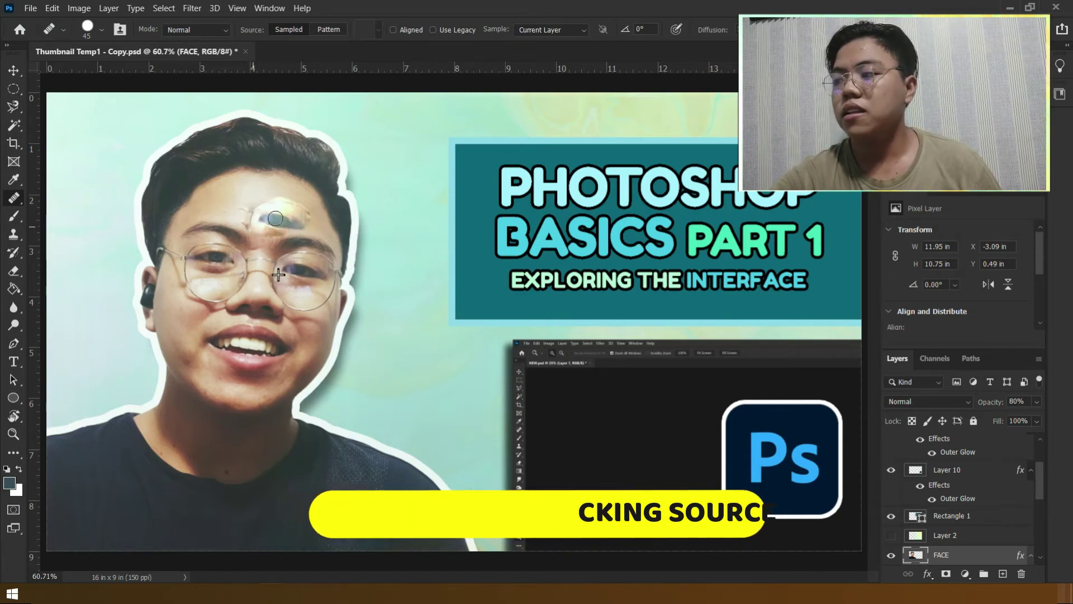
mouse_move(259, 238)
left_mouse_down()
mouse_move(251, 216)
mouse_move(272, 226)
mouse_move(255, 199)
mouse_move(302, 199)
left_mouse_up()
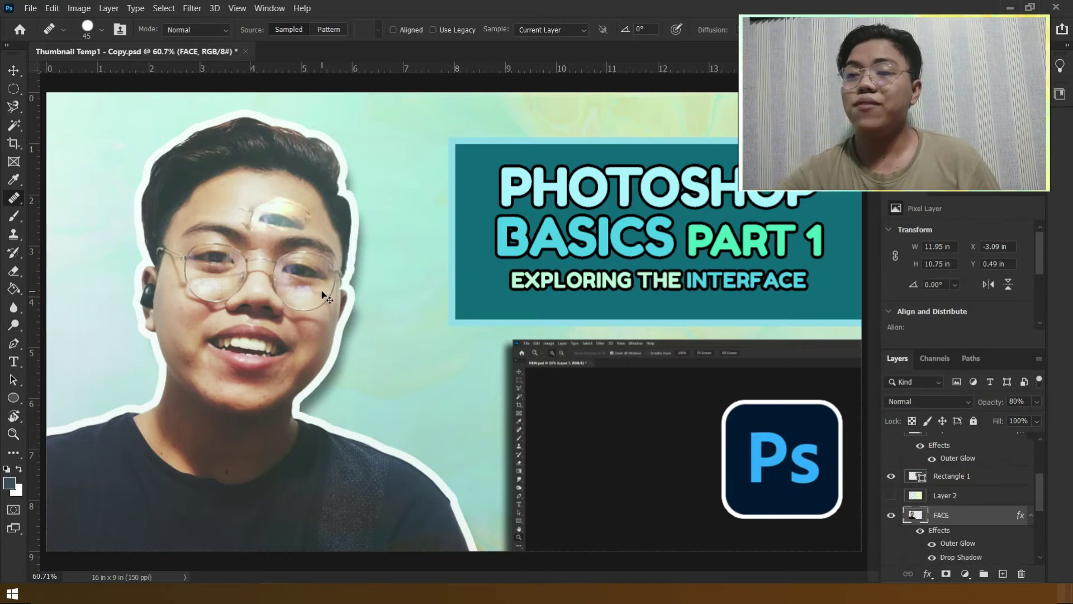
Step: Patch the eyebrow area with forehead skin using the Patch Tool, then deselect
right_click(21, 205)
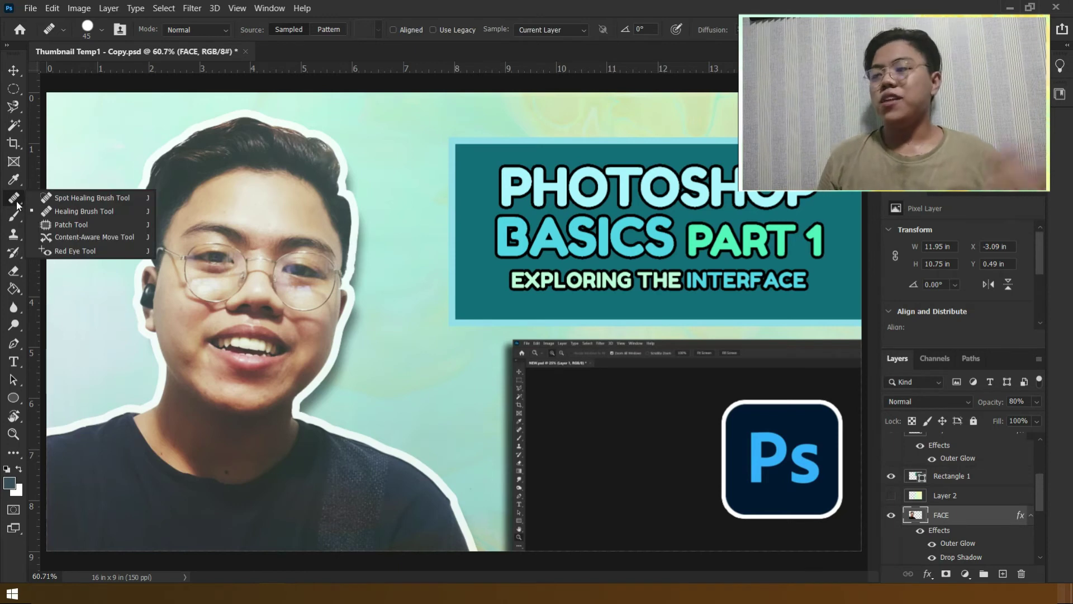
left_click(69, 222)
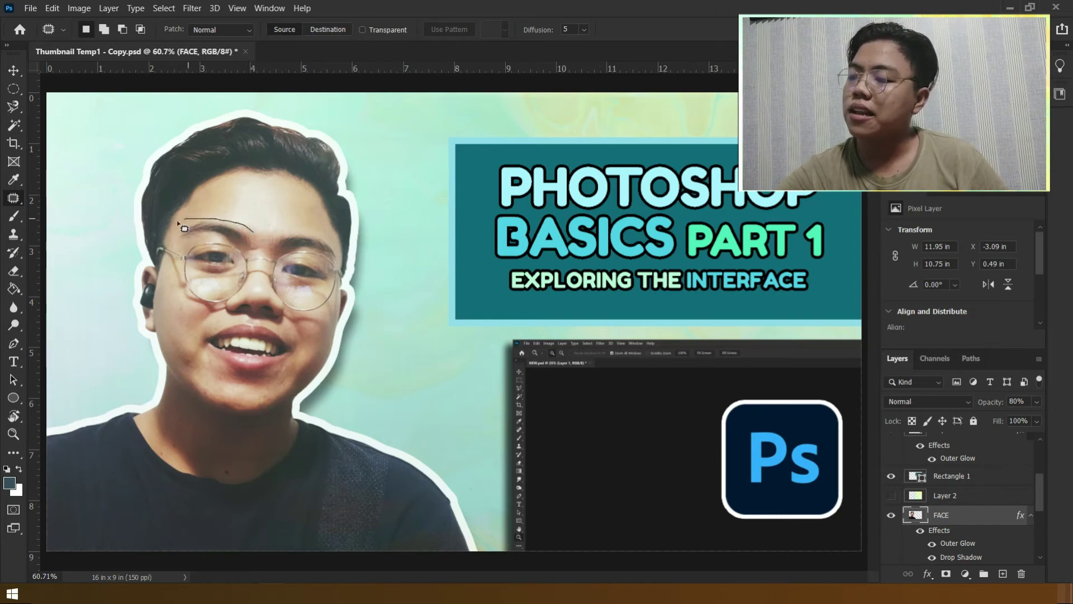
mouse_move(262, 256)
left_mouse_down()
mouse_move(266, 213)
mouse_move(280, 207)
left_mouse_up()
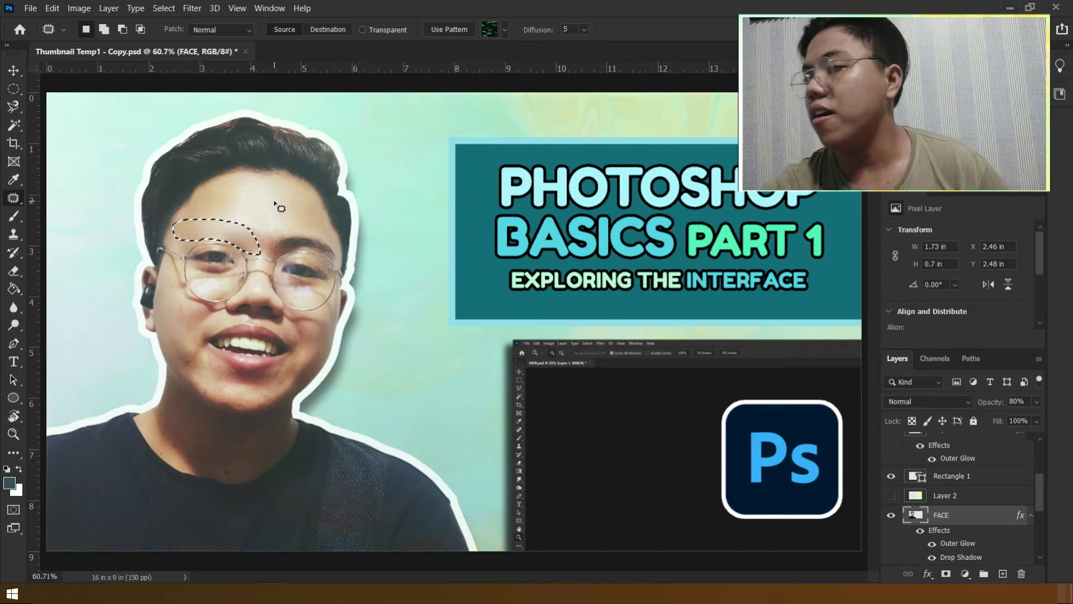
key("ctrl+d")
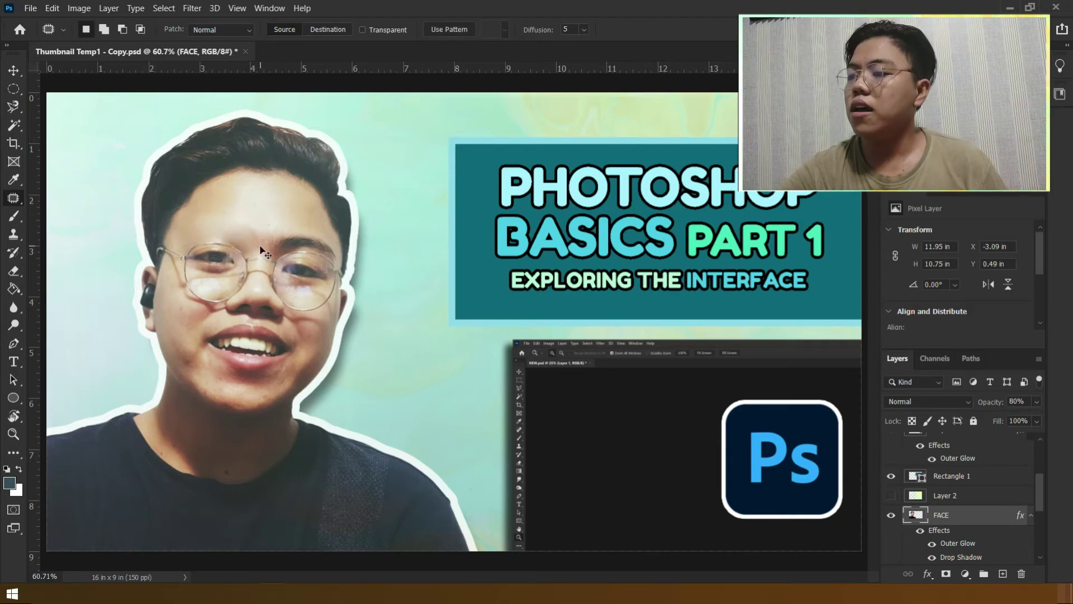
key("ctrl+z")
key("ctrl+z")
key("ctrl+shift+z")
key("ctrl+shift+z")
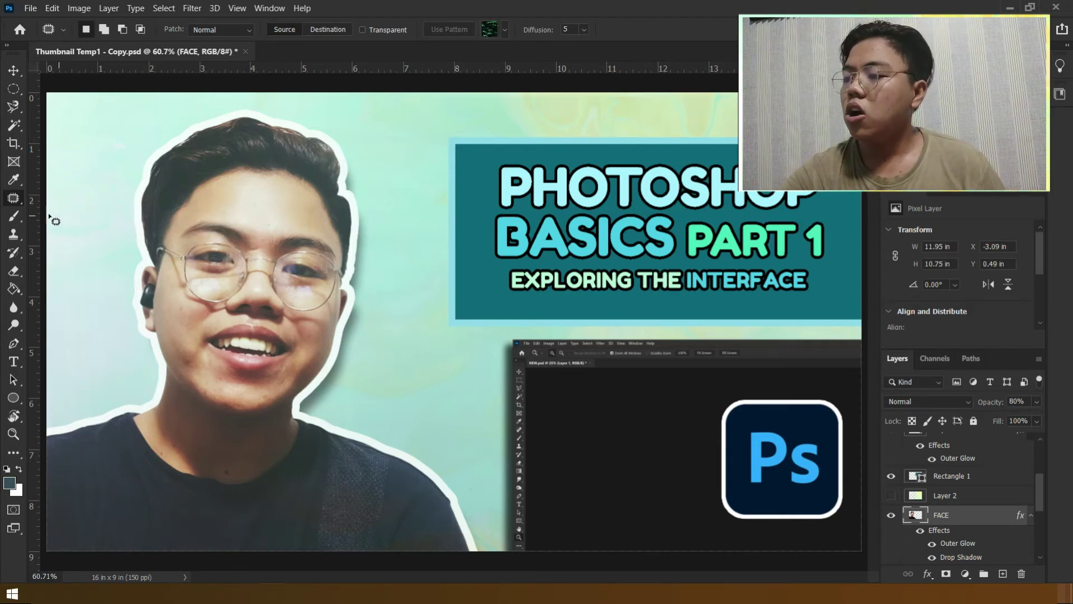
Step: Try moving the eyes-and-glasses area up with Content-Aware Move, then cancel and deselect
right_click(16, 206)
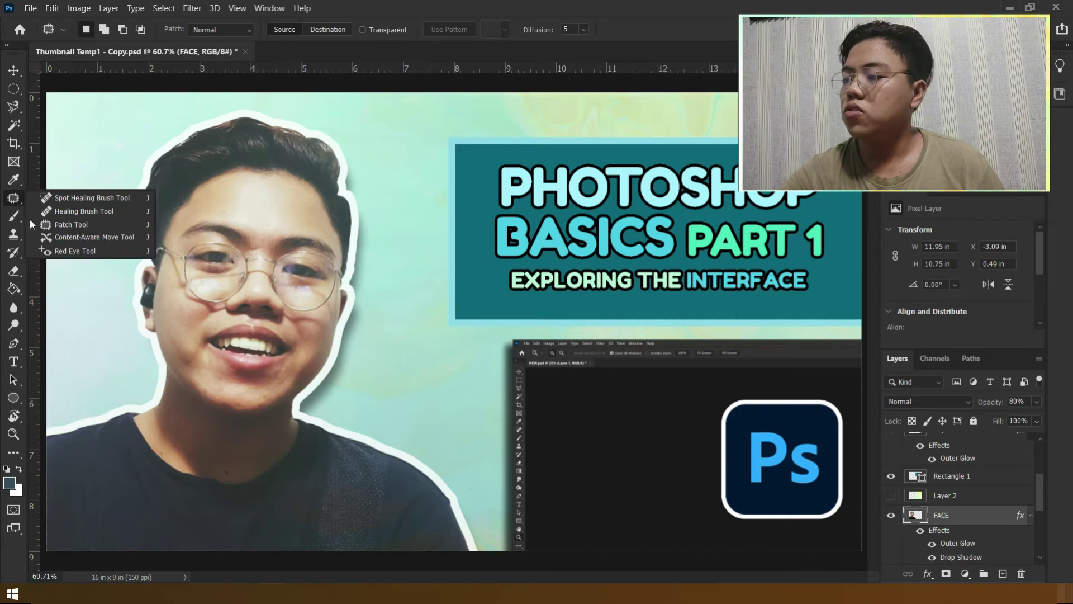
left_click(59, 242)
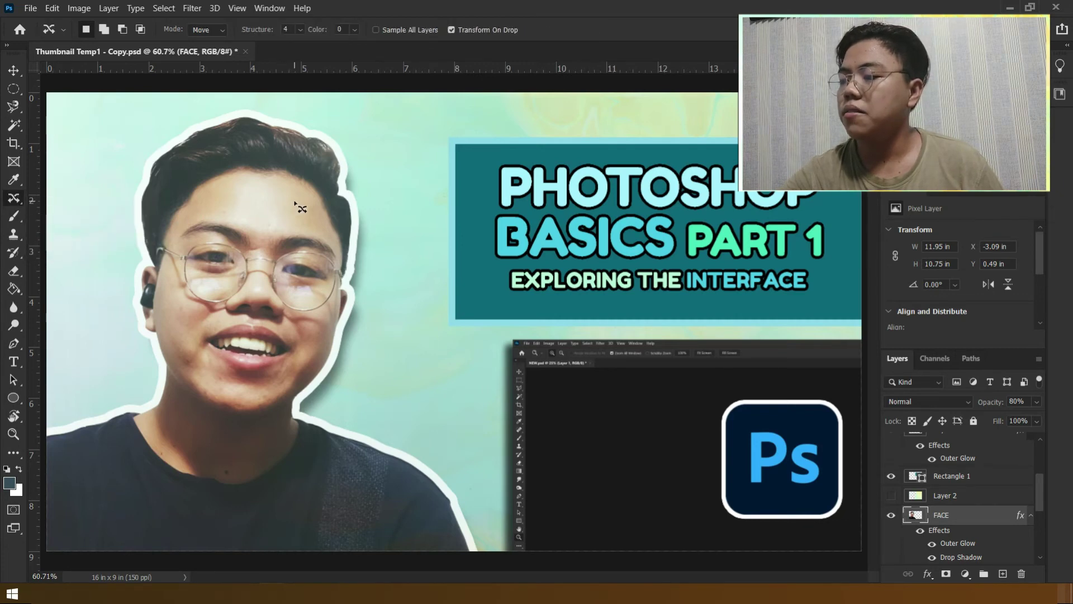
left_click_drag(259, 207, 313, 310)
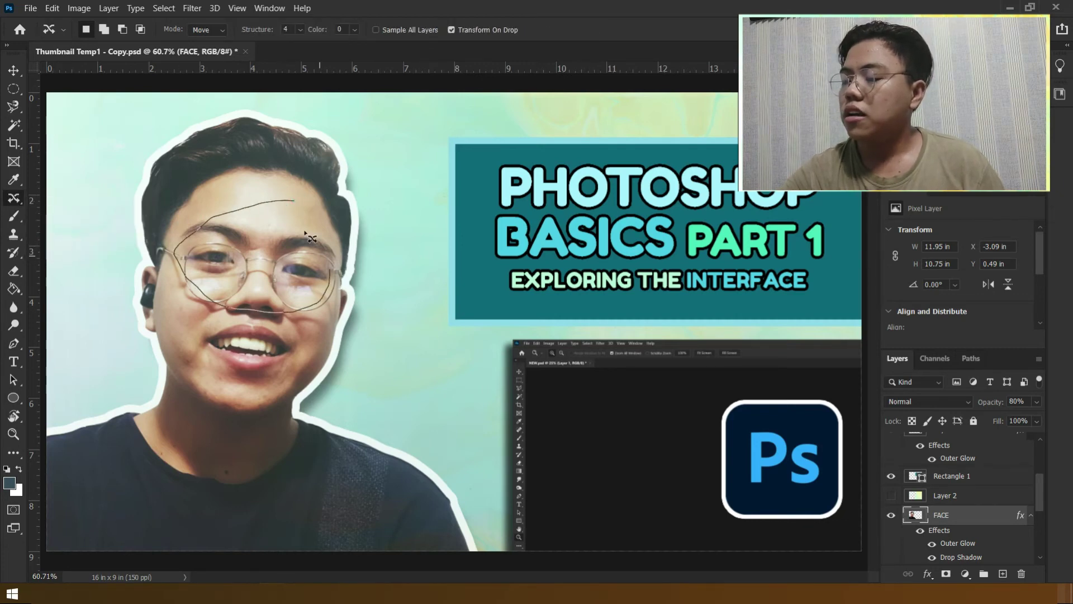
left_click_drag(304, 231, 335, 235)
mouse_move(262, 254)
left_mouse_down()
mouse_move(405, 160)
mouse_move(371, 162)
left_mouse_up()
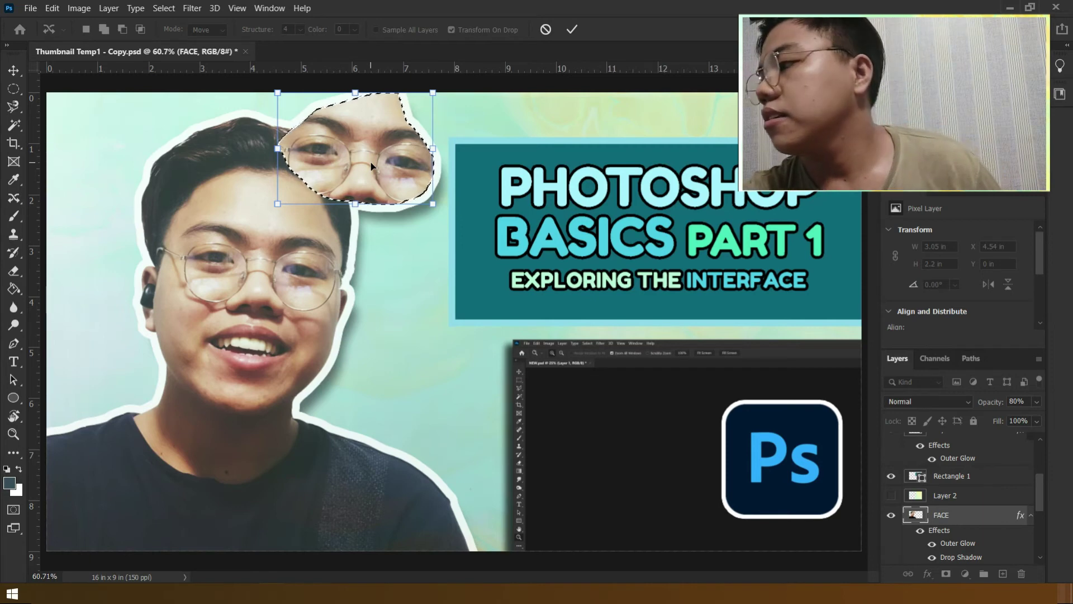
key("Escape")
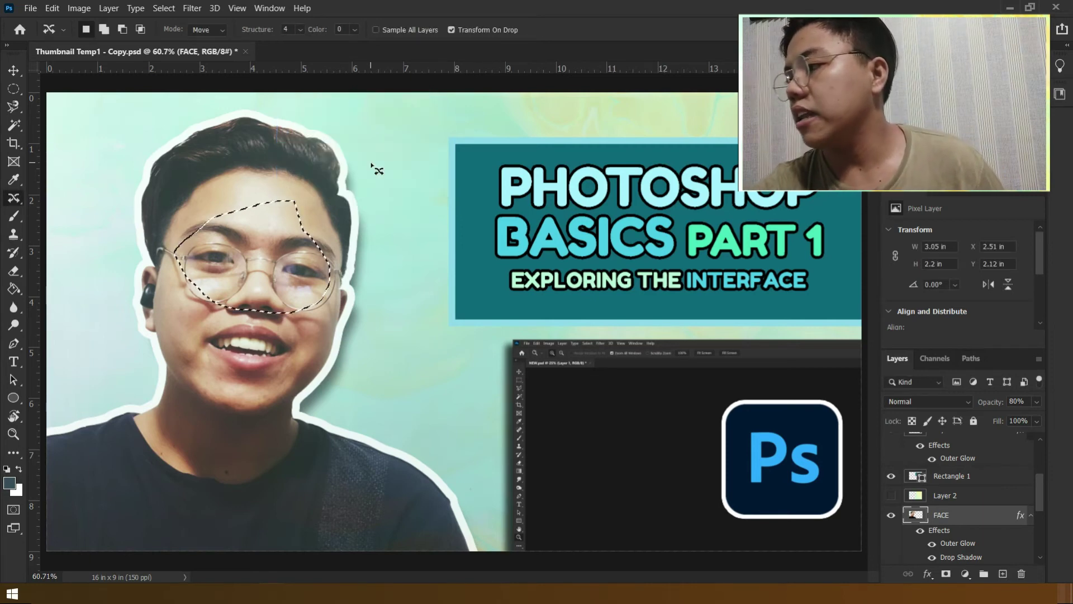
key("ctrl+d")
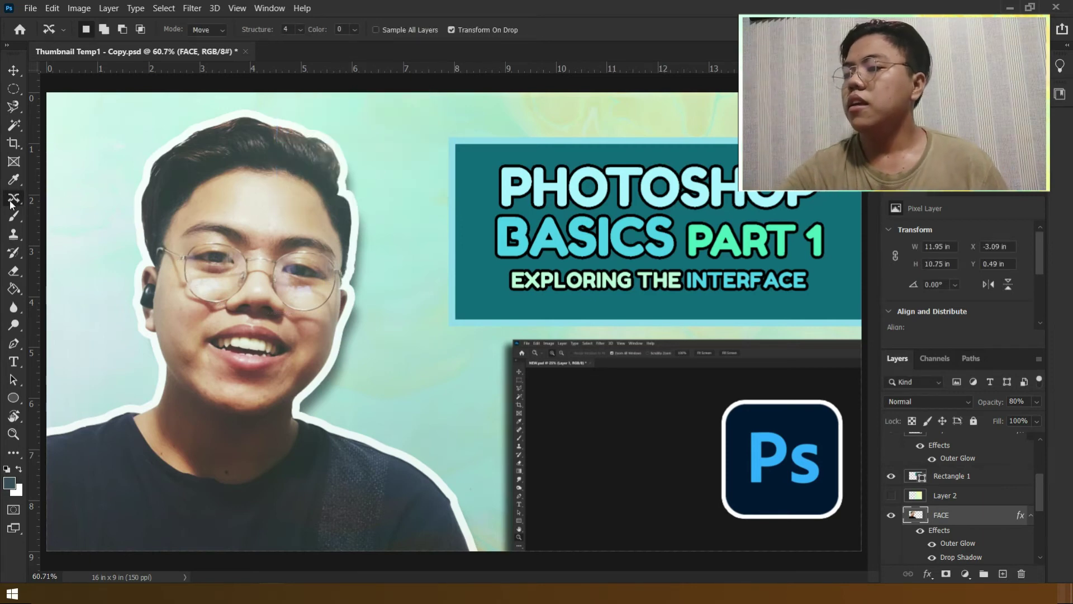
Step: Apply the Red Eye Tool to the left eye
right_click(11, 203)
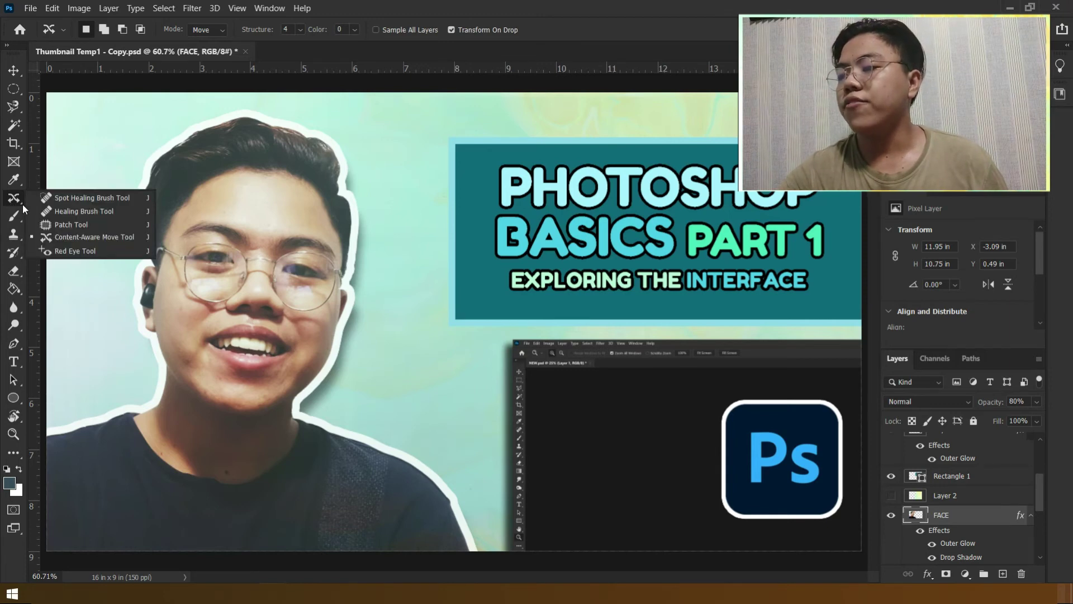
left_click(72, 250)
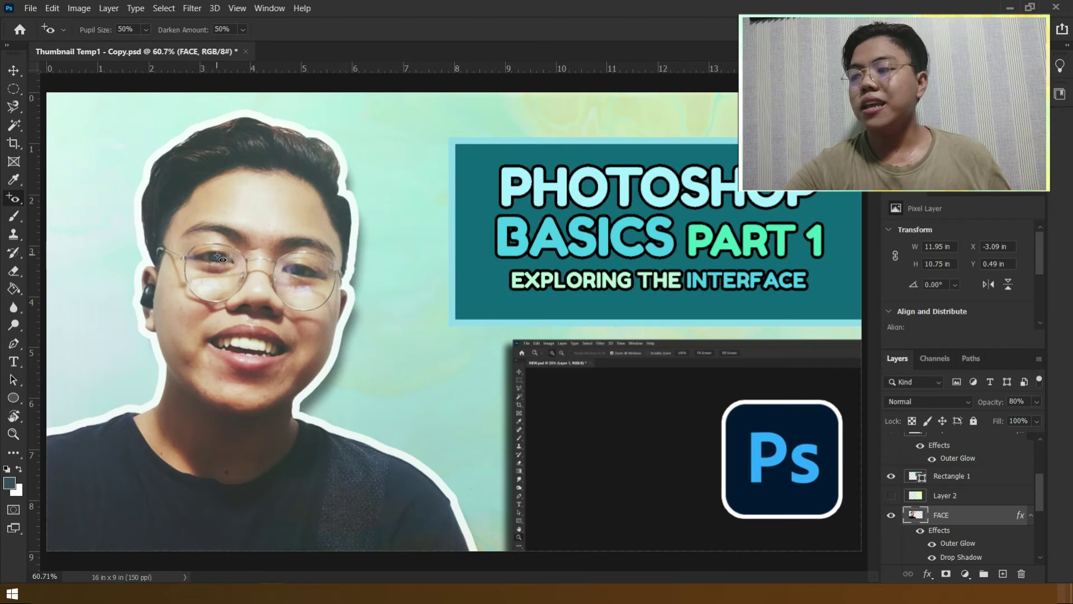
left_click(216, 256)
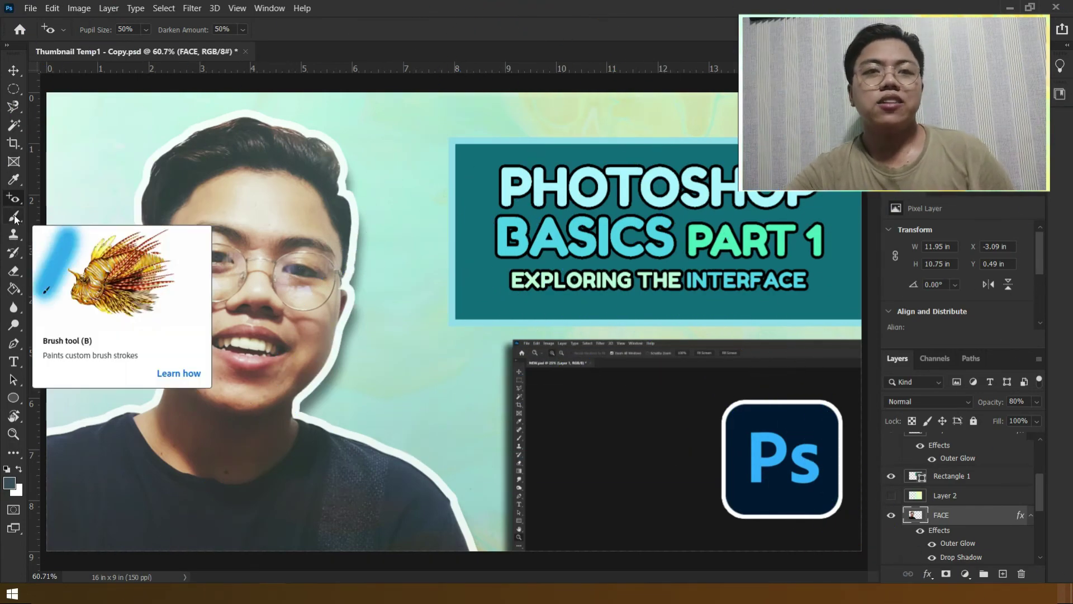
Step: Select the standard Brush Tool
left_click(15, 219)
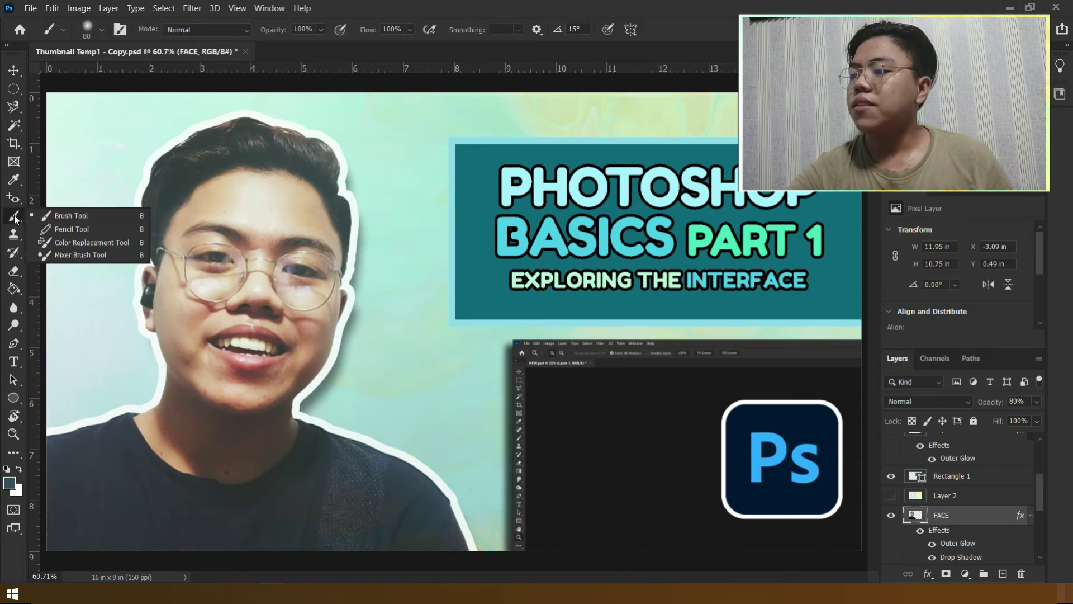
left_click(15, 218)
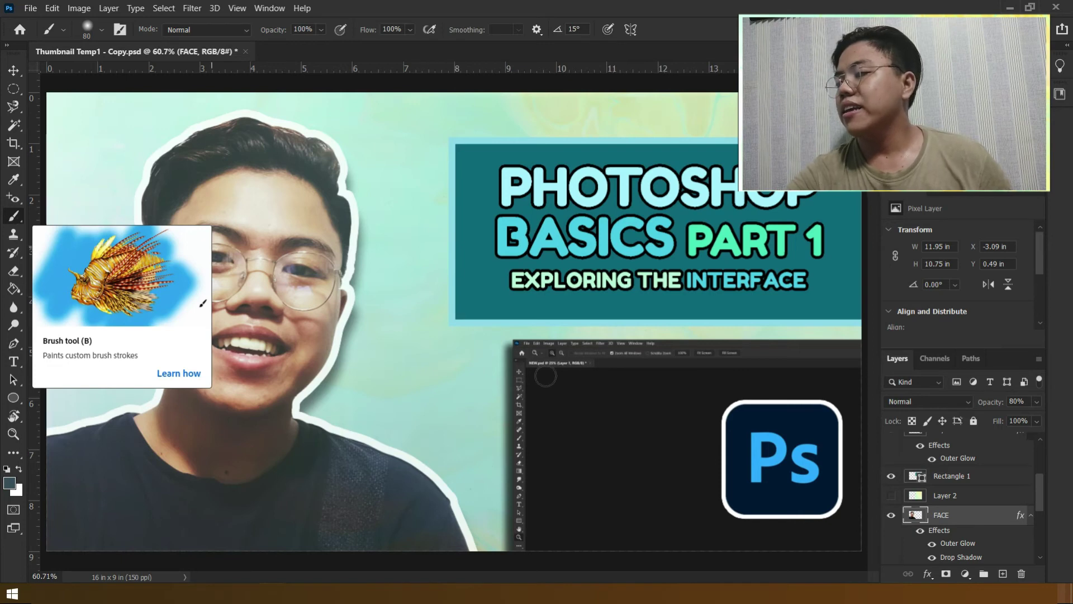
scroll(991, 503, "down", 3)
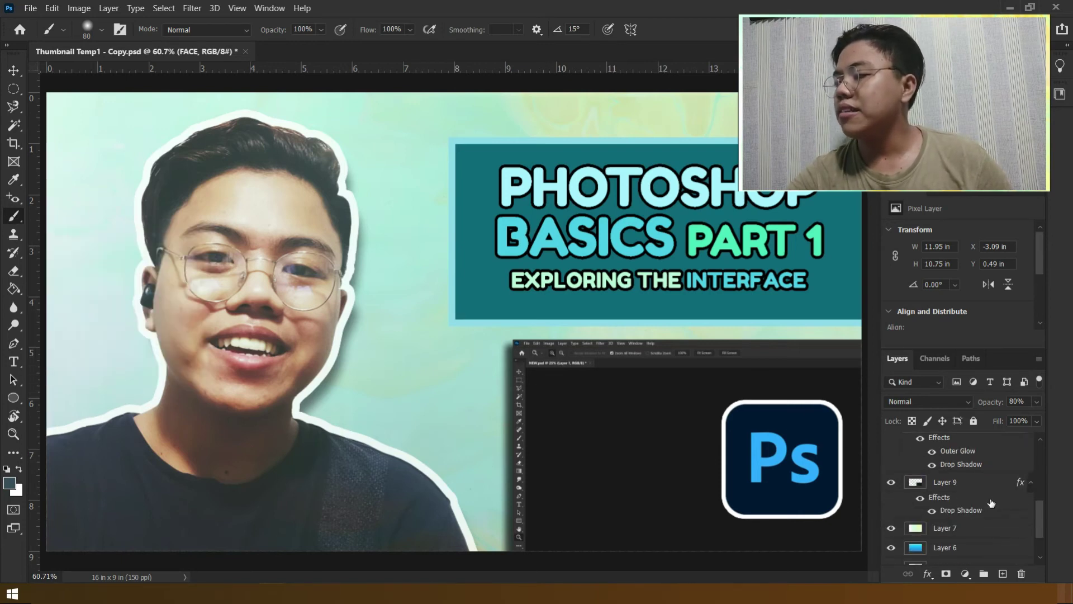
scroll(991, 503, "up", 2)
Step: Add a new layer named 'Brush' above Layer 9
left_click(968, 529)
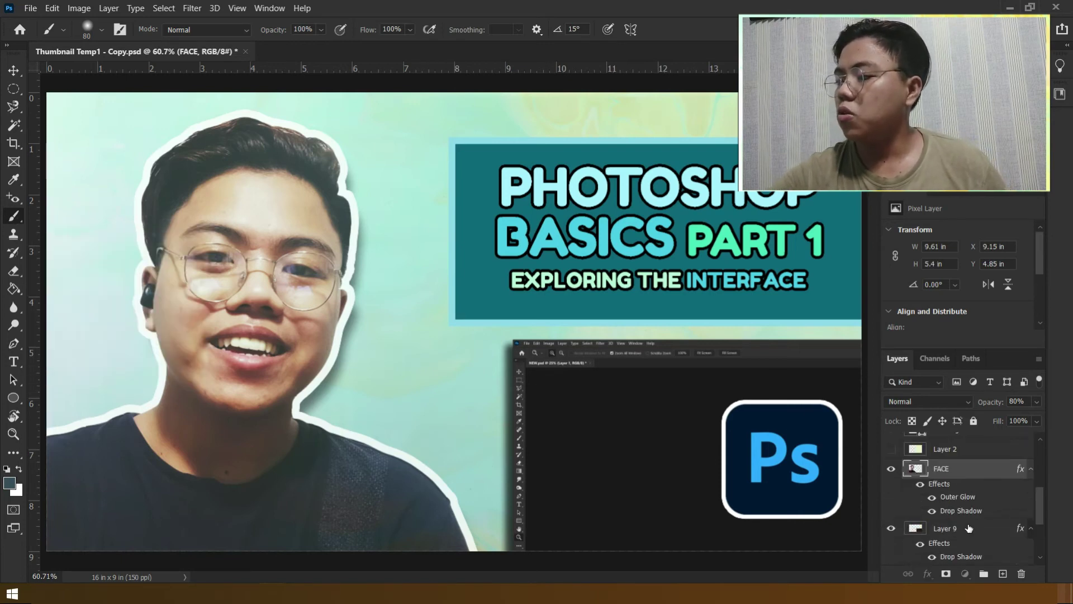
key("ctrl+shift+n")
type("B")
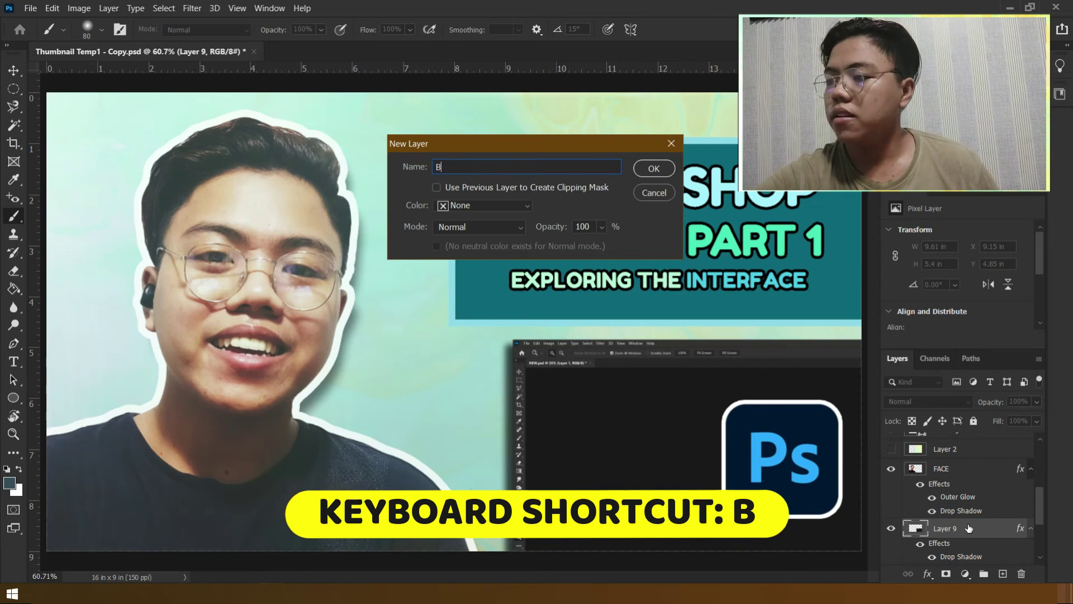
type("rush")
key("Return")
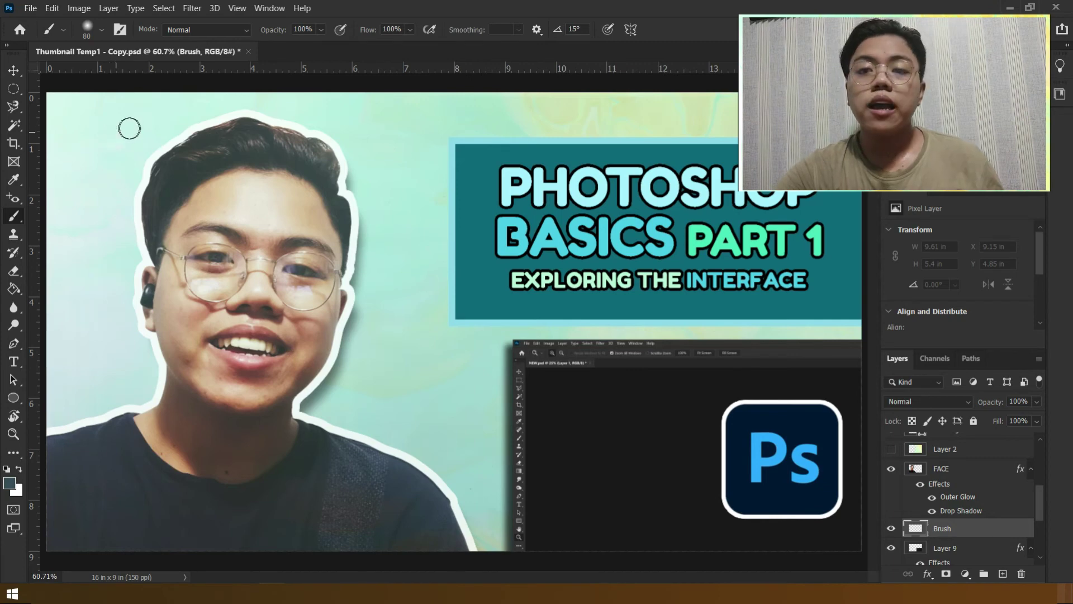
Step: Paint translucent brush streaks beside the face, then undo them
left_click(321, 29)
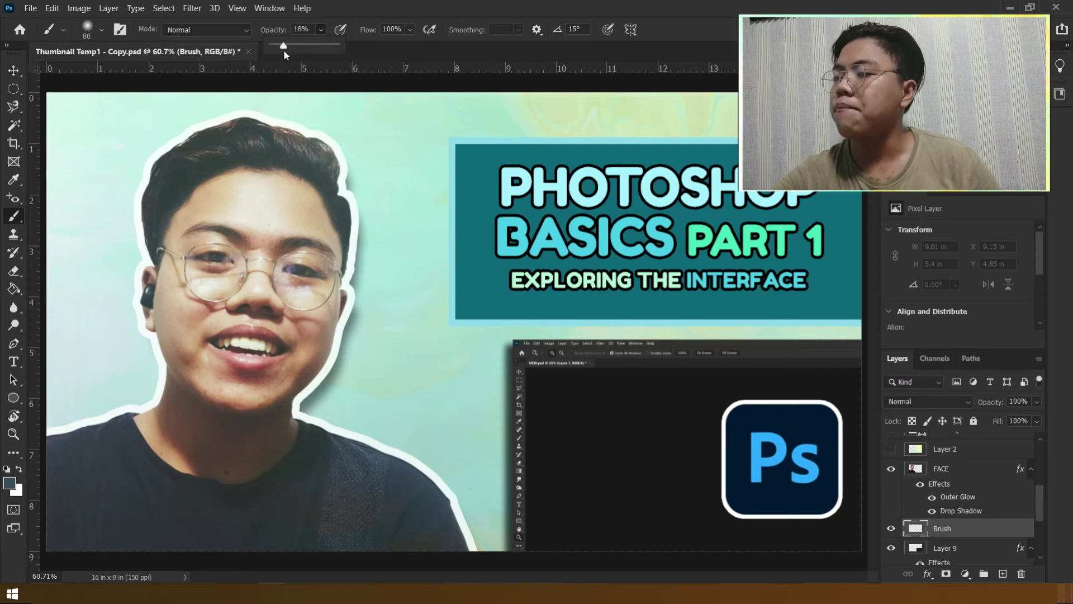
left_click_drag(87, 332, 134, 263)
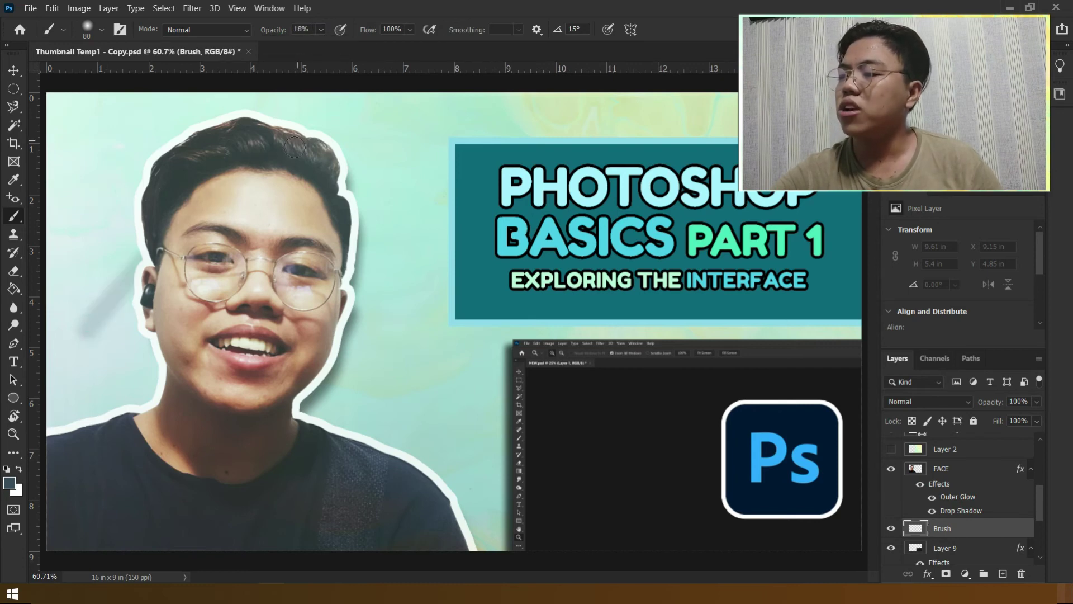
left_click_drag(50, 402, 139, 418)
left_click_drag(338, 361, 346, 361)
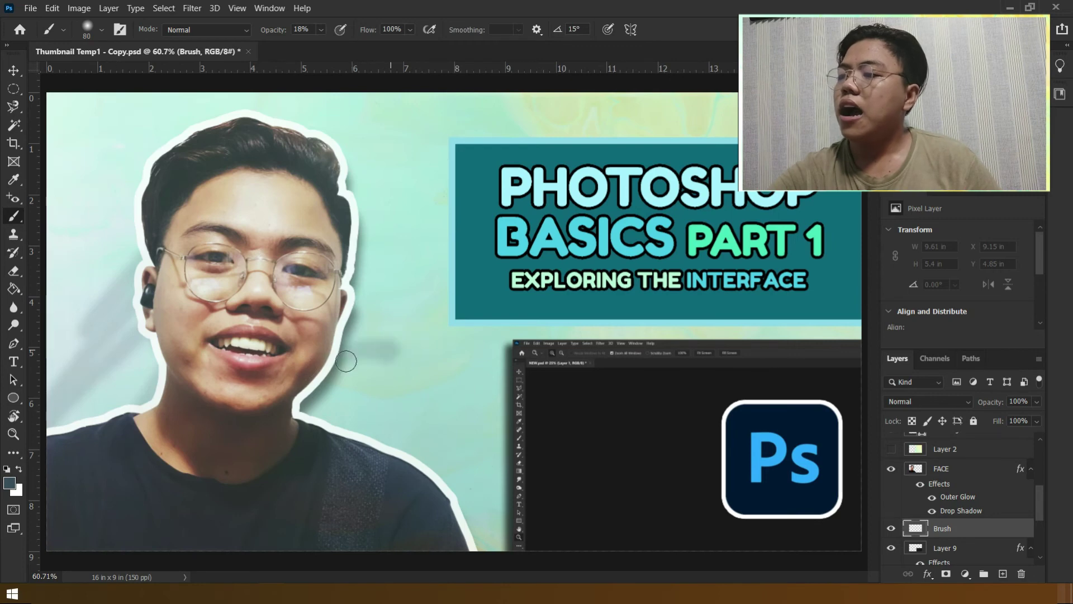
left_click_drag(417, 369, 357, 402)
left_click_drag(436, 211, 358, 324)
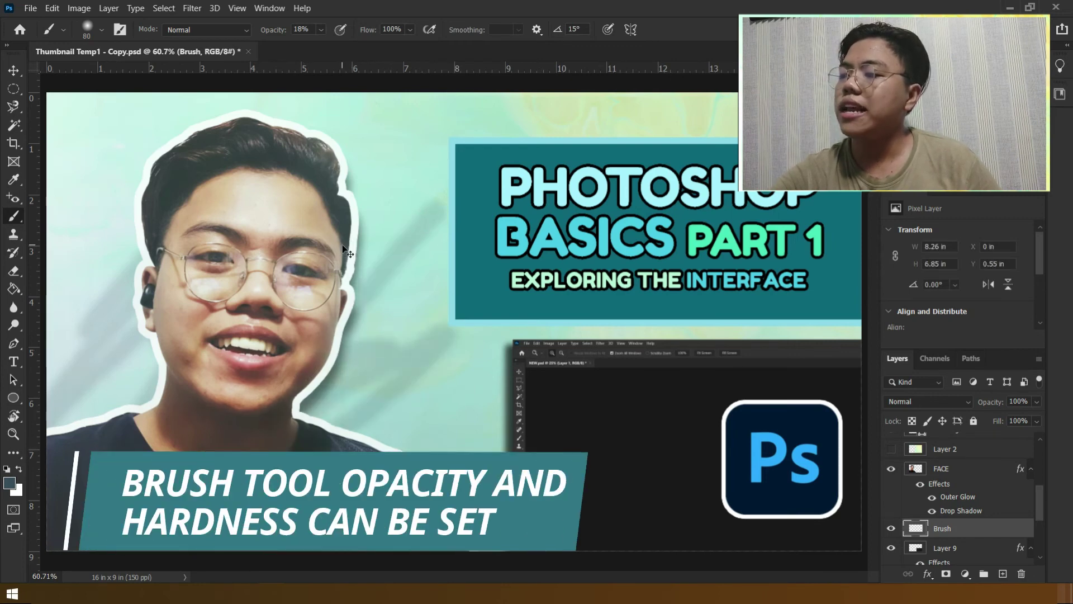
key("ctrl+z")
key("ctrl+z")
key("ctrl+z")
Step: Set brush hardness to 100% and paint dark strokes across and left of the face
left_click(105, 29)
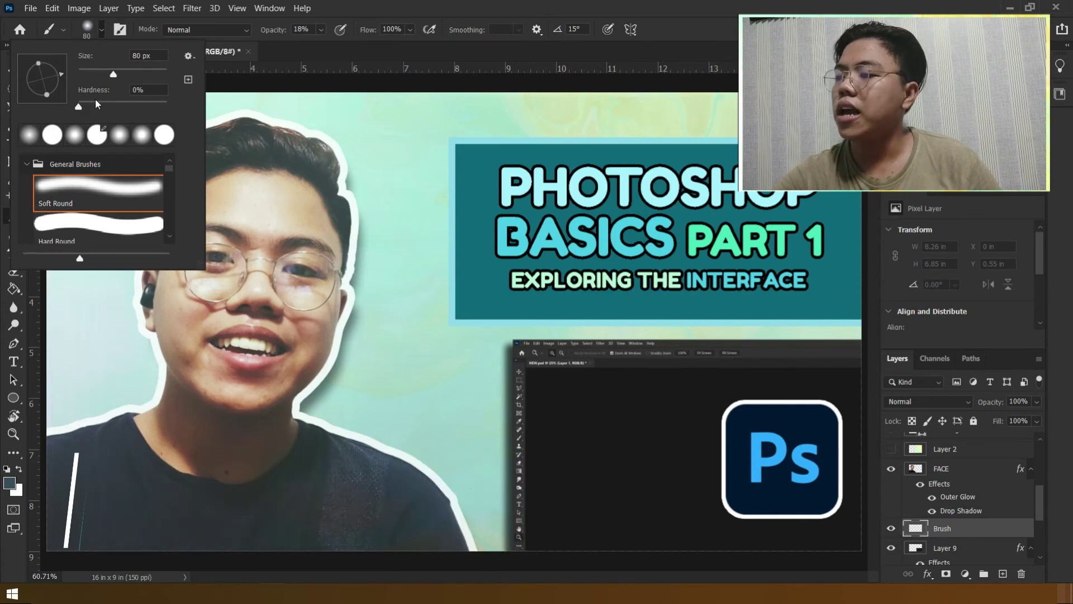
left_click_drag(106, 105, 167, 105)
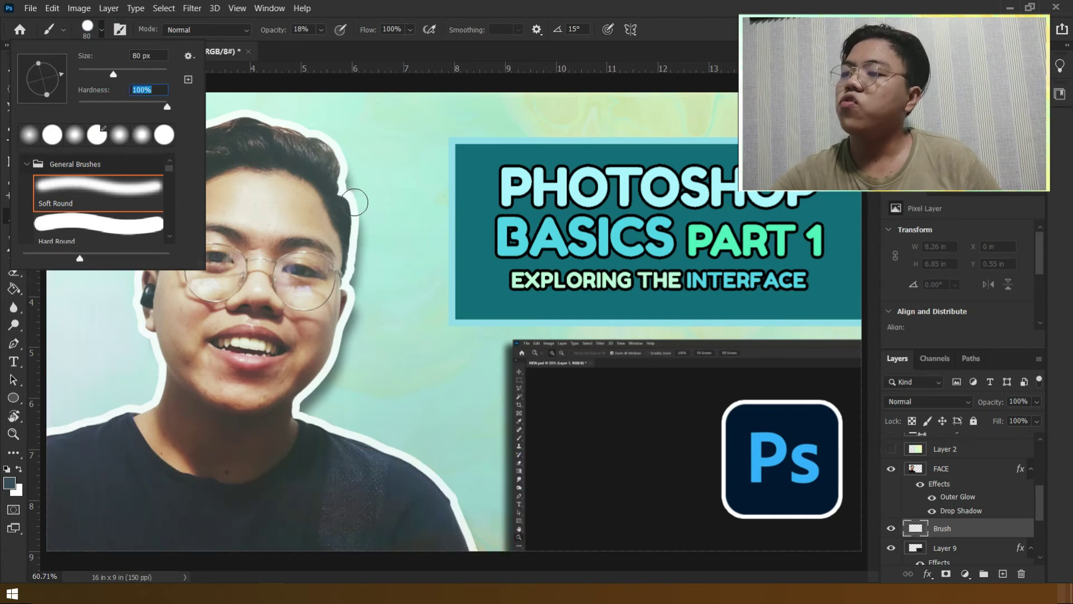
left_click(377, 205)
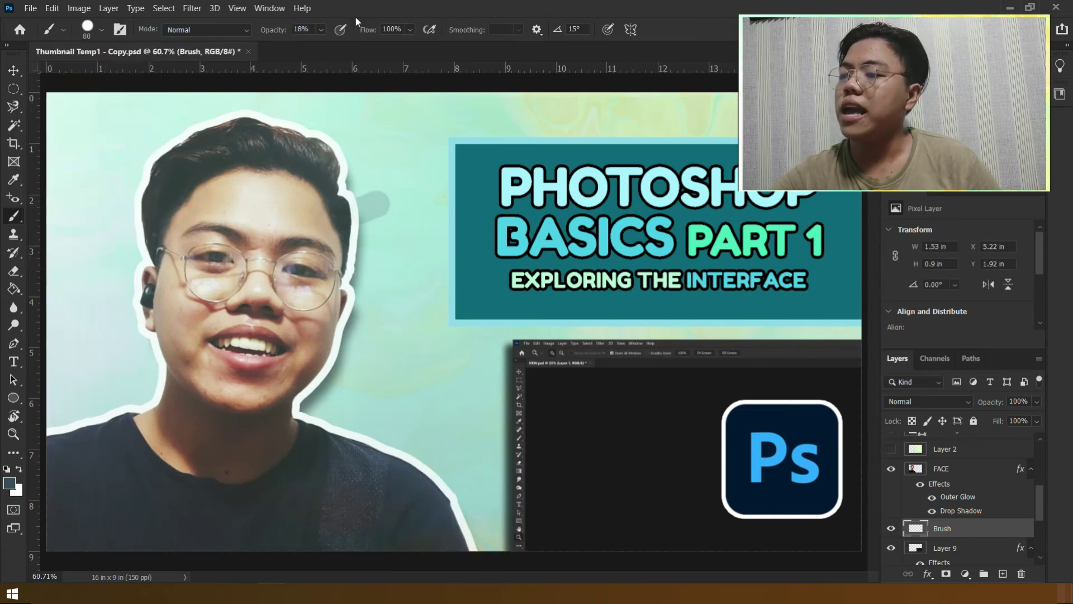
left_click(322, 30)
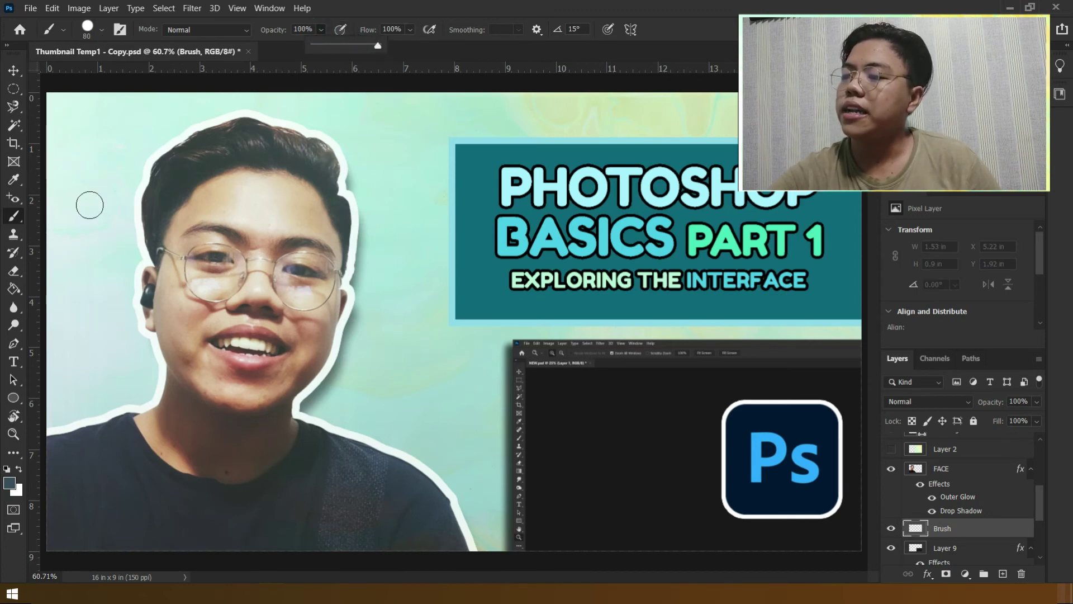
left_click(101, 37)
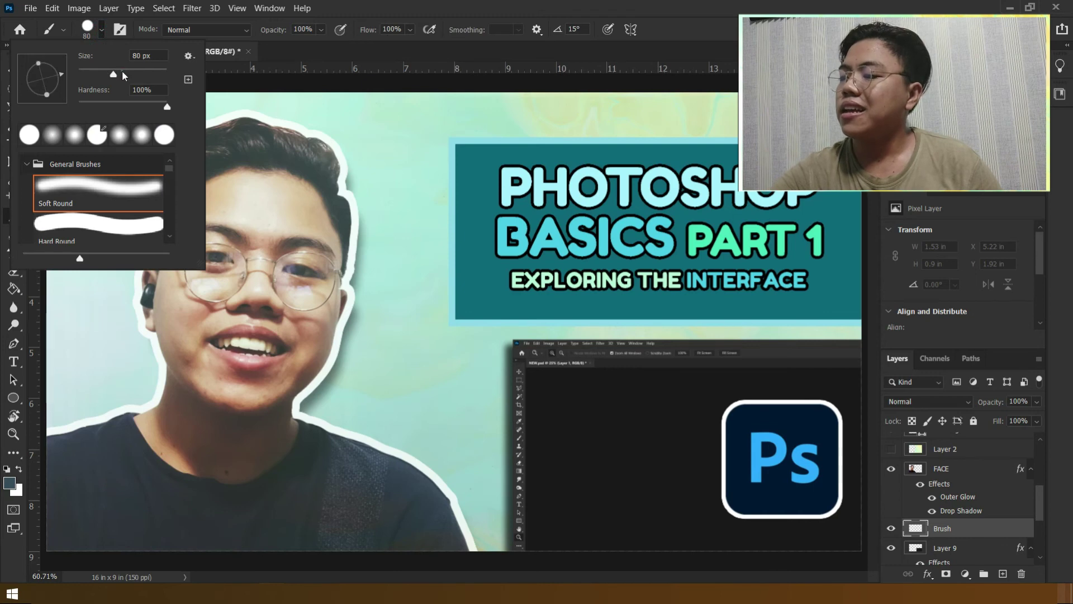
left_click(92, 341)
left_click_drag(89, 366, 181, 347)
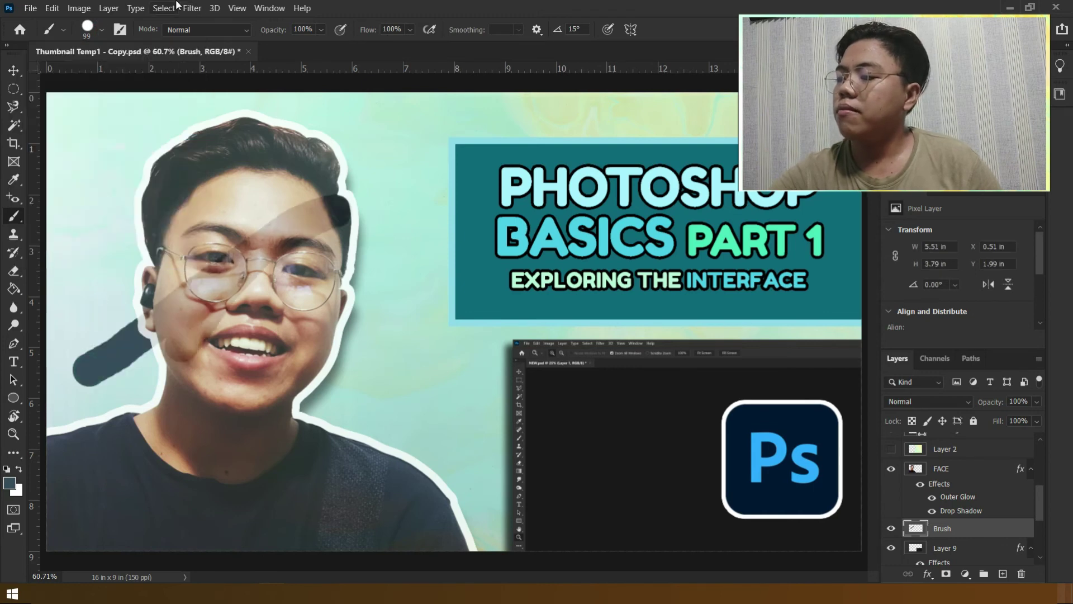
left_click(101, 36)
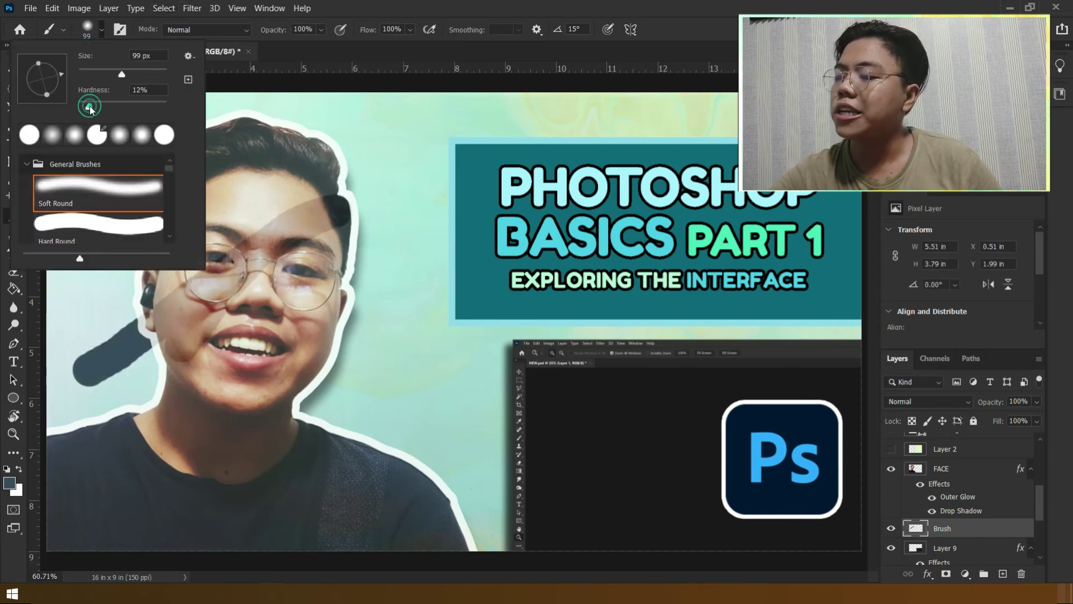
key("Return")
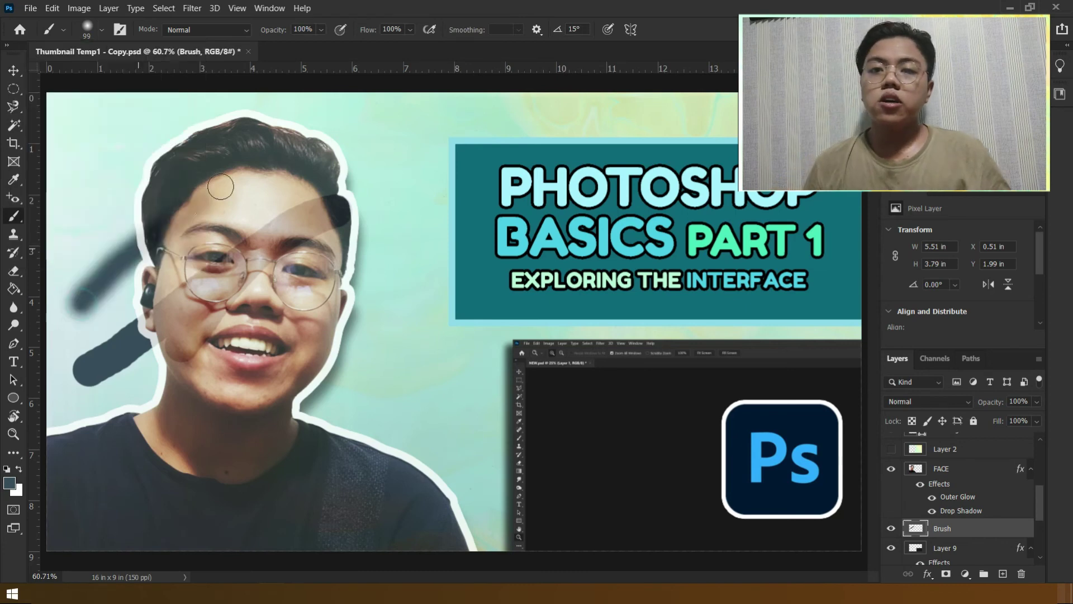
mouse_move(84, 335)
left_mouse_down()
mouse_move(151, 246)
mouse_move(232, 246)
left_mouse_up()
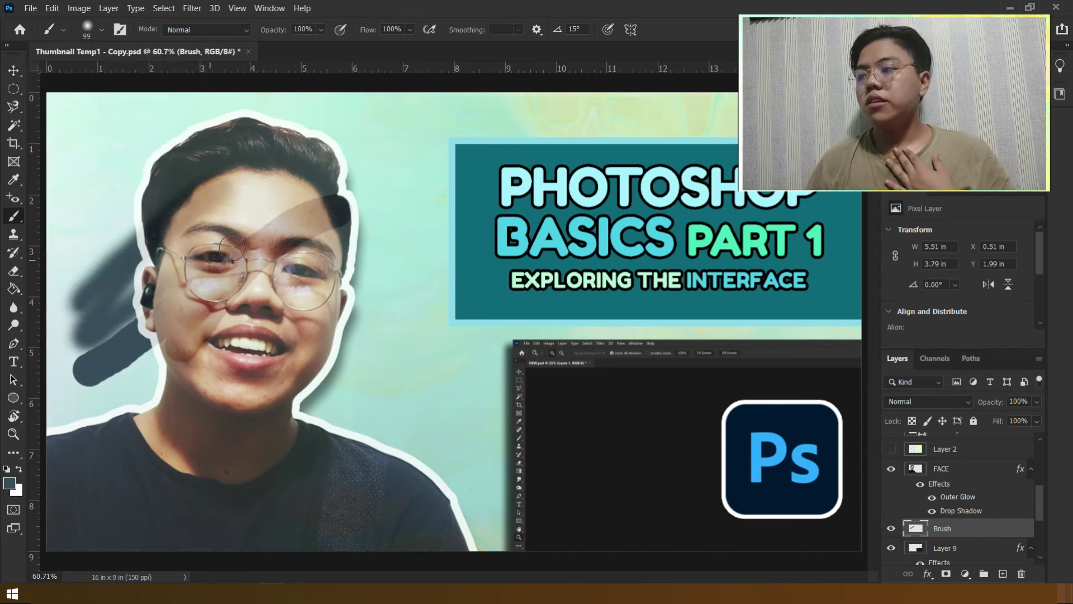
Step: On the FACE layer, draw a thick Pencil Tool stroke down across the face
left_click(984, 450)
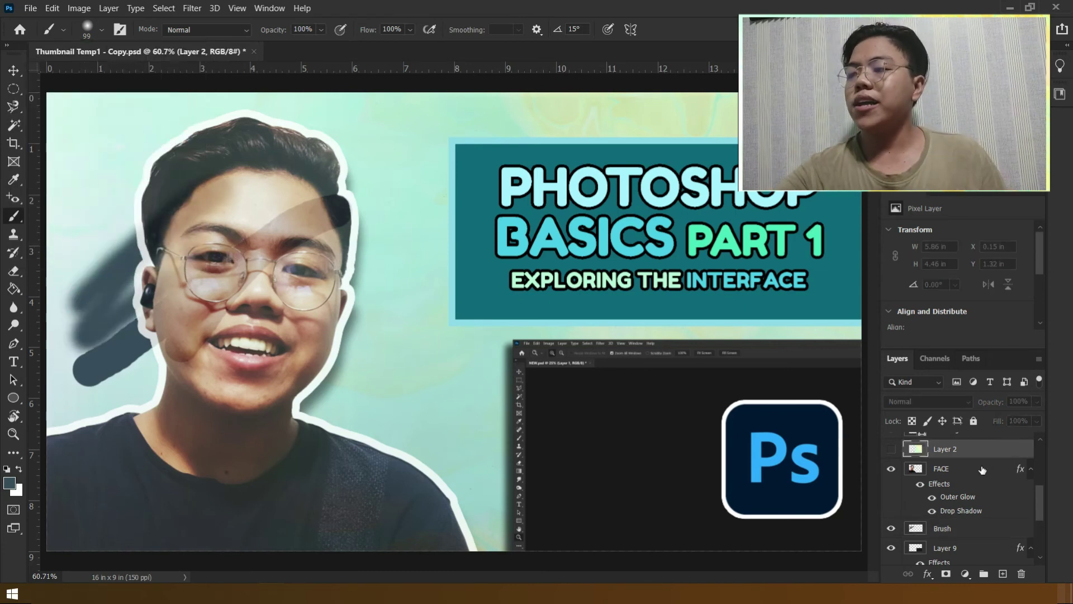
left_click(983, 470)
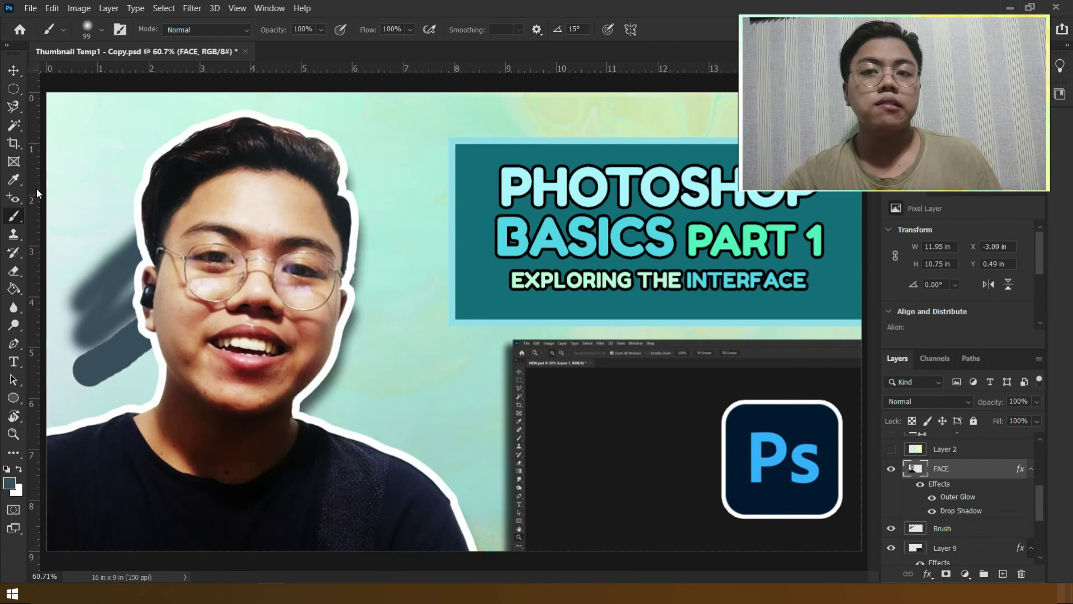
right_click(19, 220)
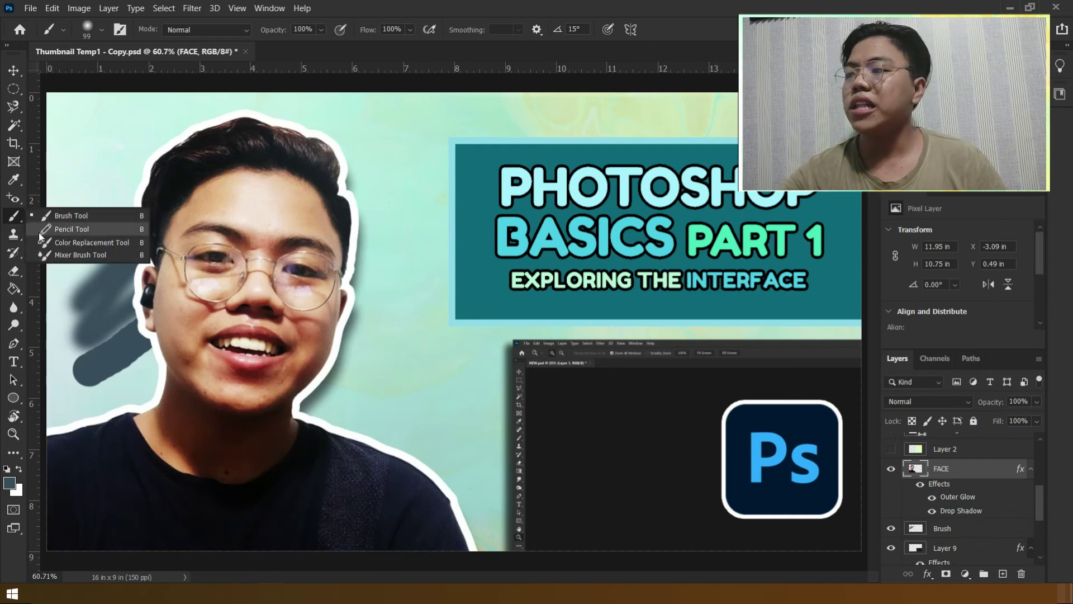
left_click(42, 229)
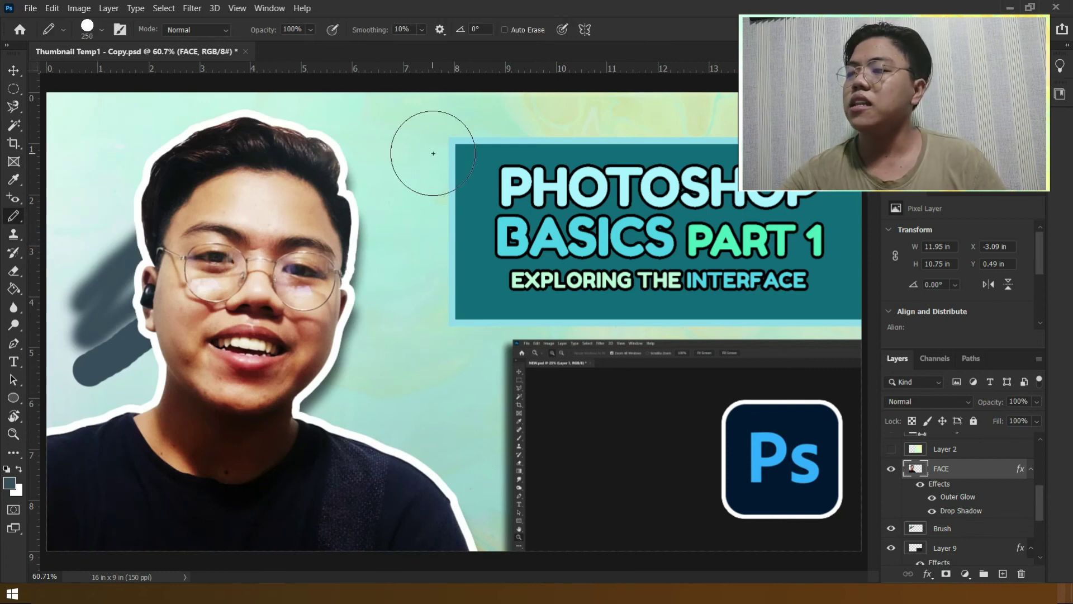
left_click_drag(434, 153, 348, 307)
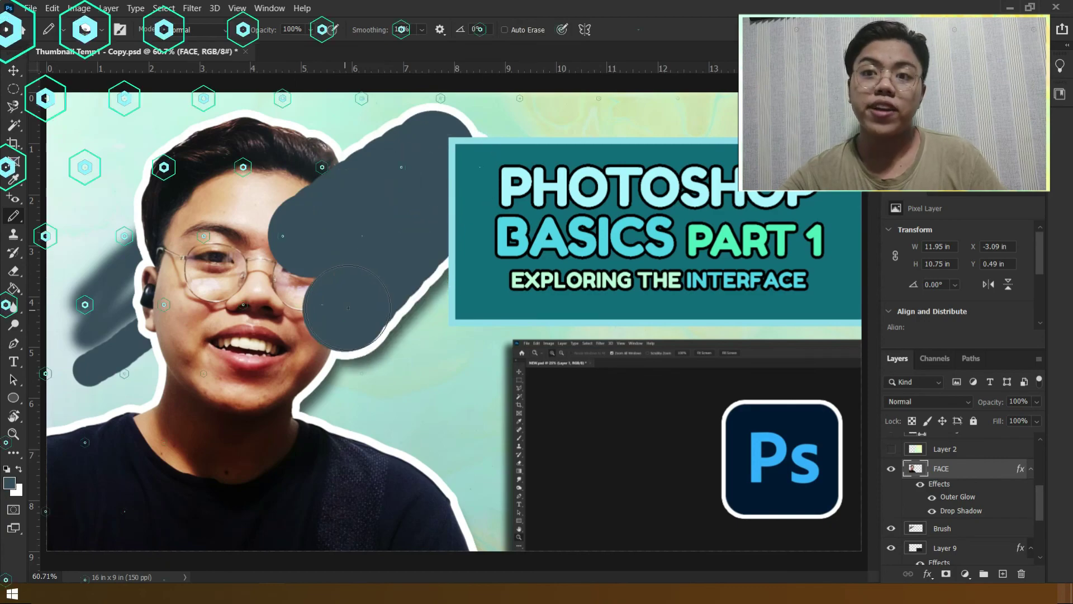